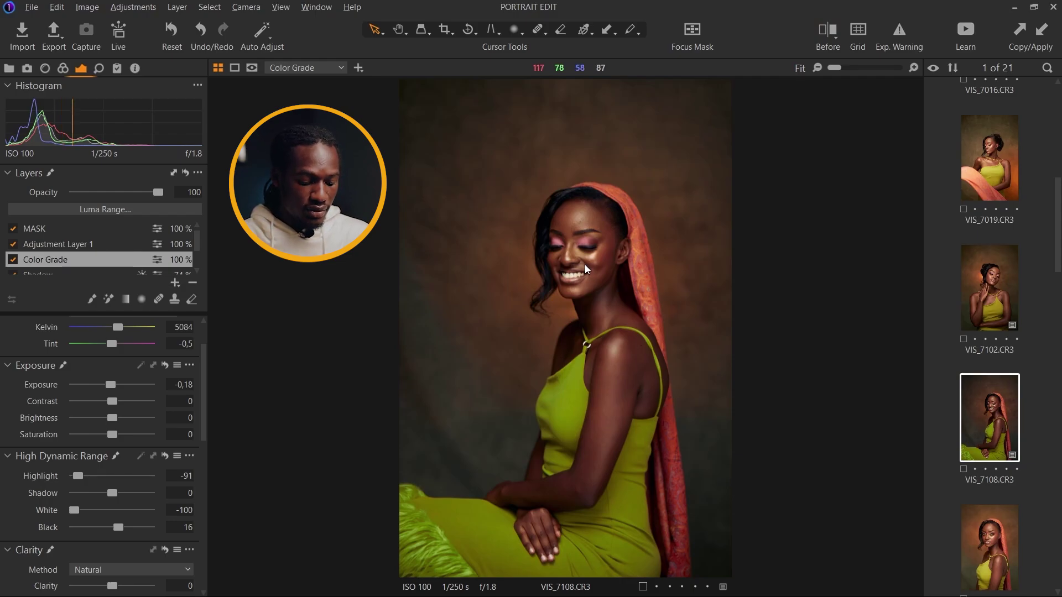
Step: Compare the edited portrait with its before view and examine the skin texture on the face up close
key("y")
key("y")
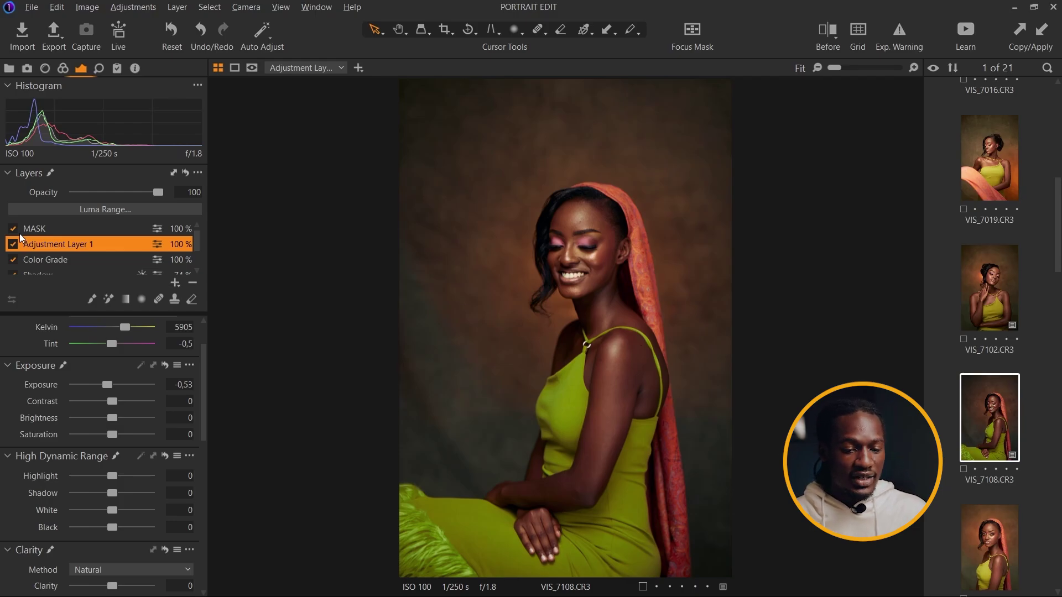
left_click(589, 233)
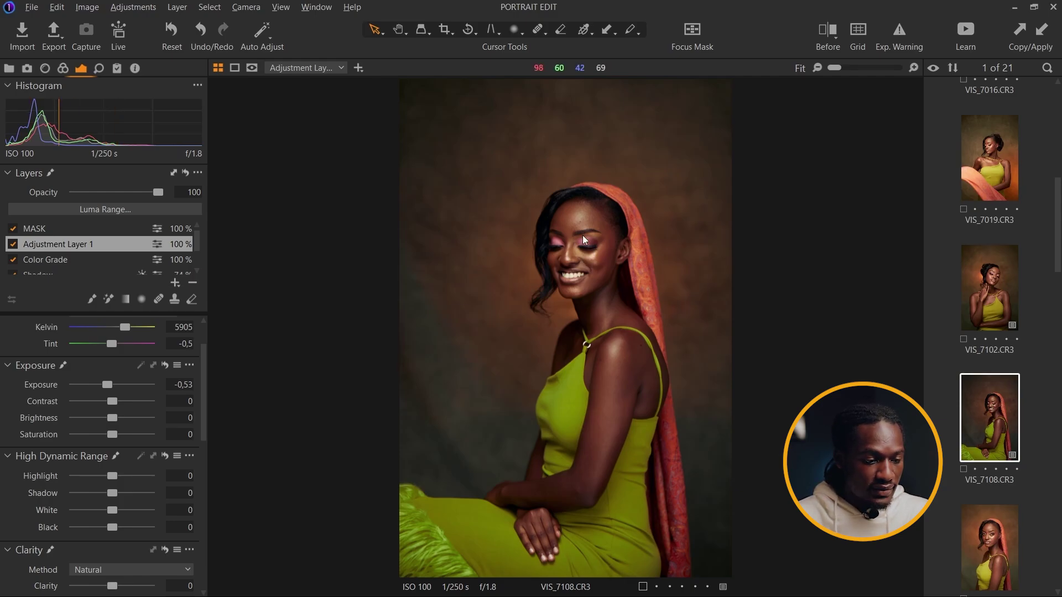
left_click(398, 30)
left_click(540, 218)
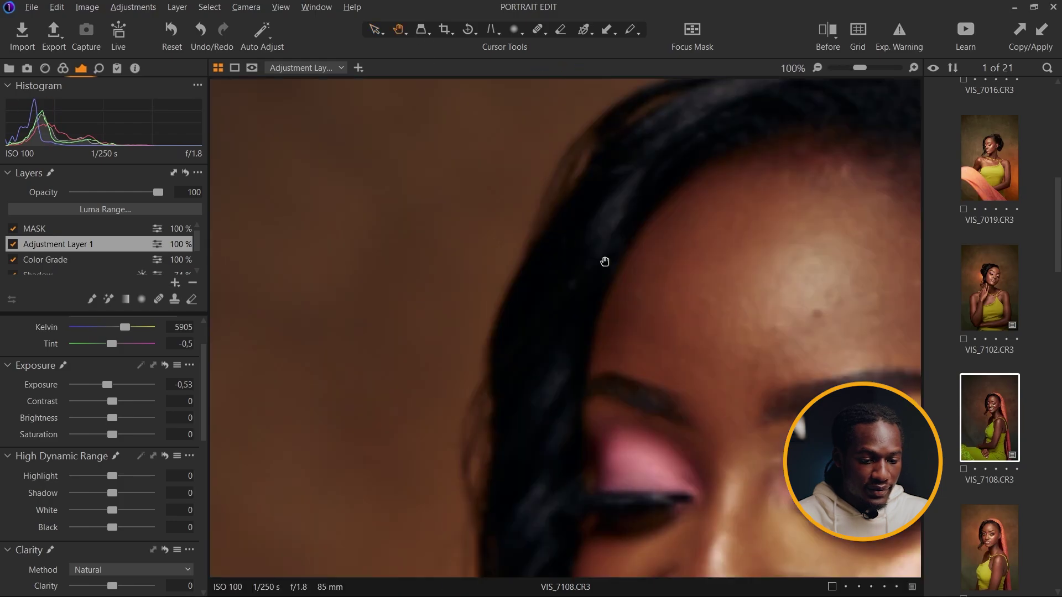
left_click_drag(605, 261, 564, 316)
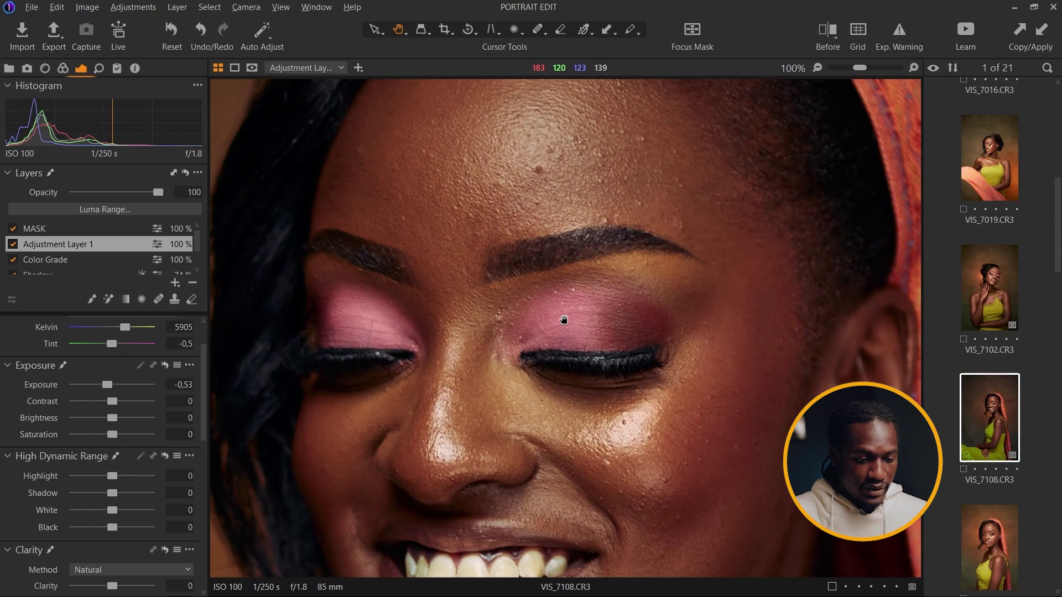
scroll(563, 319, "down", 1)
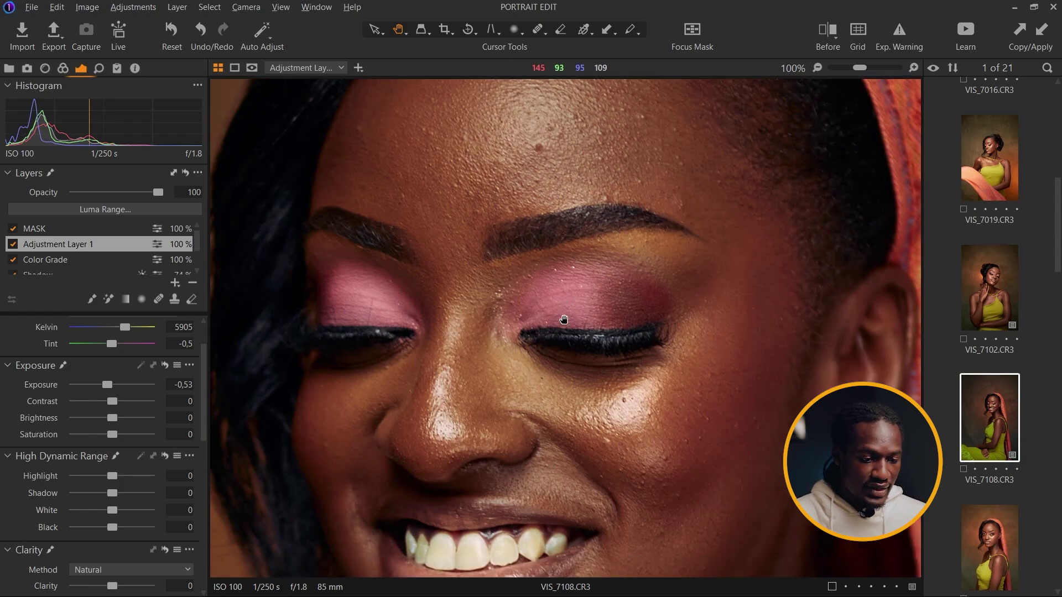
scroll(564, 320, "down", 1)
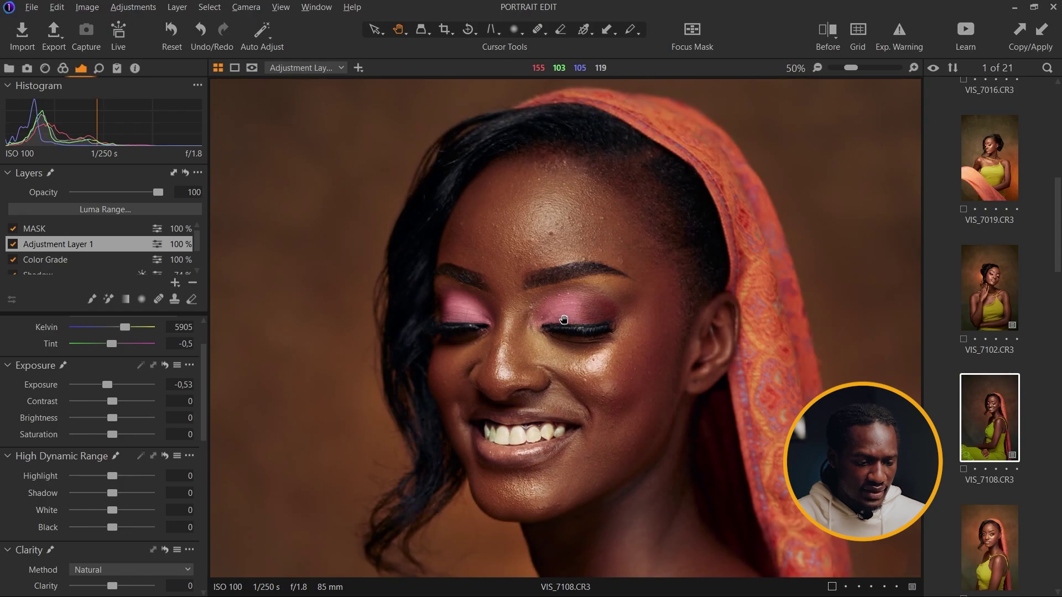
scroll(563, 319, "up", 2)
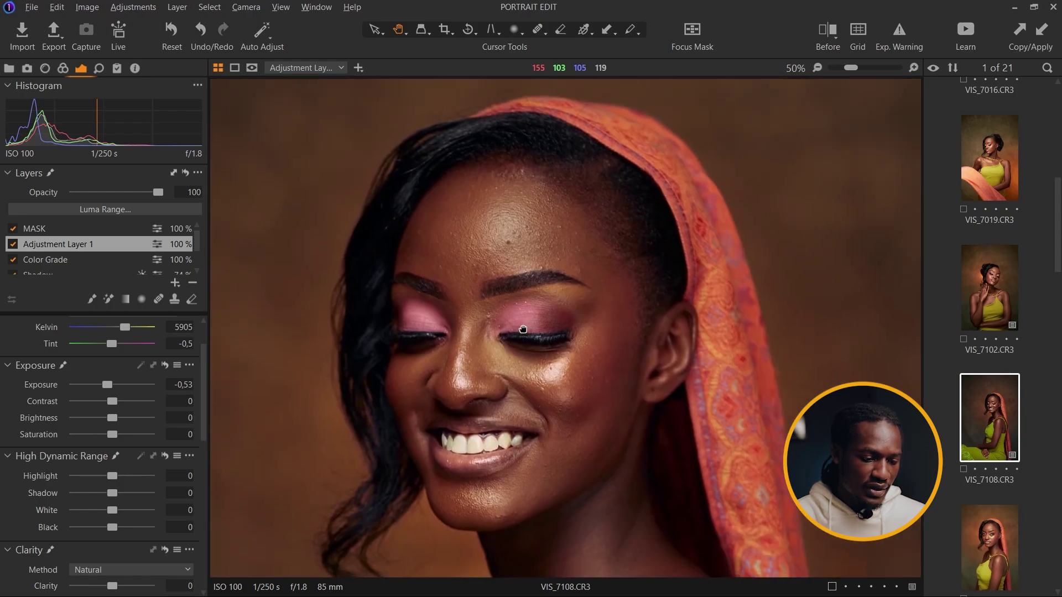
scroll(575, 317, "down", 2)
scroll(575, 317, "down", 1)
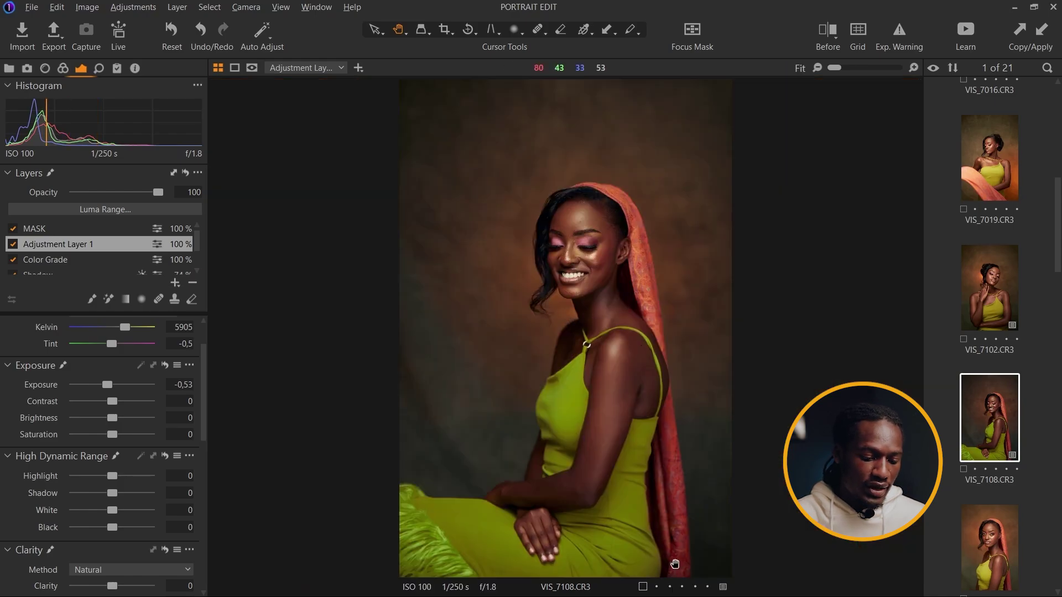
Step: Switch to Photoshop and run the Advance FS_PM frequency separation action on VIS_7108.tif
mouse_move(683, 587)
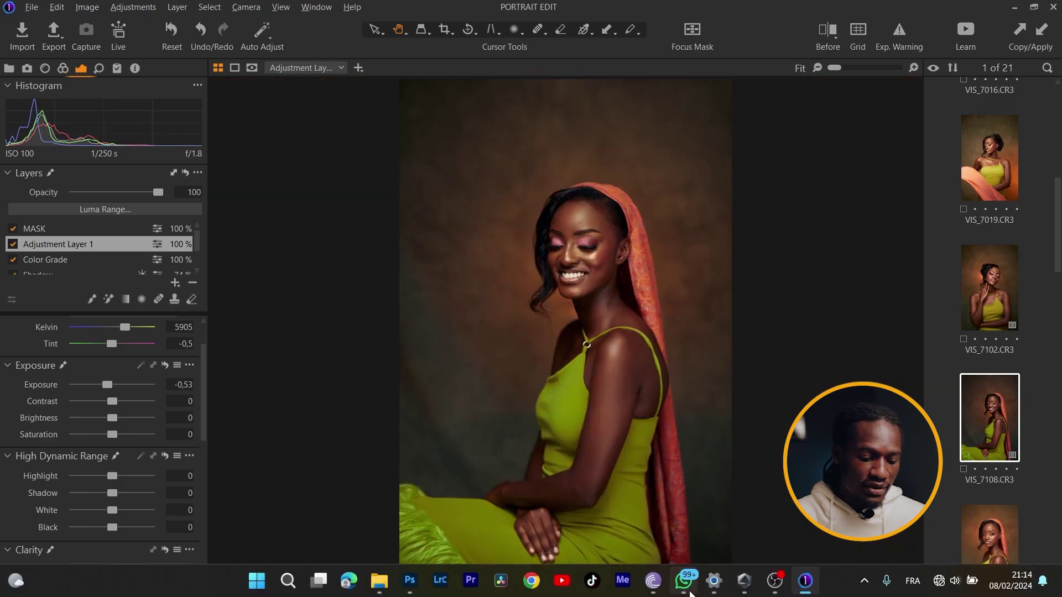
left_click(410, 582)
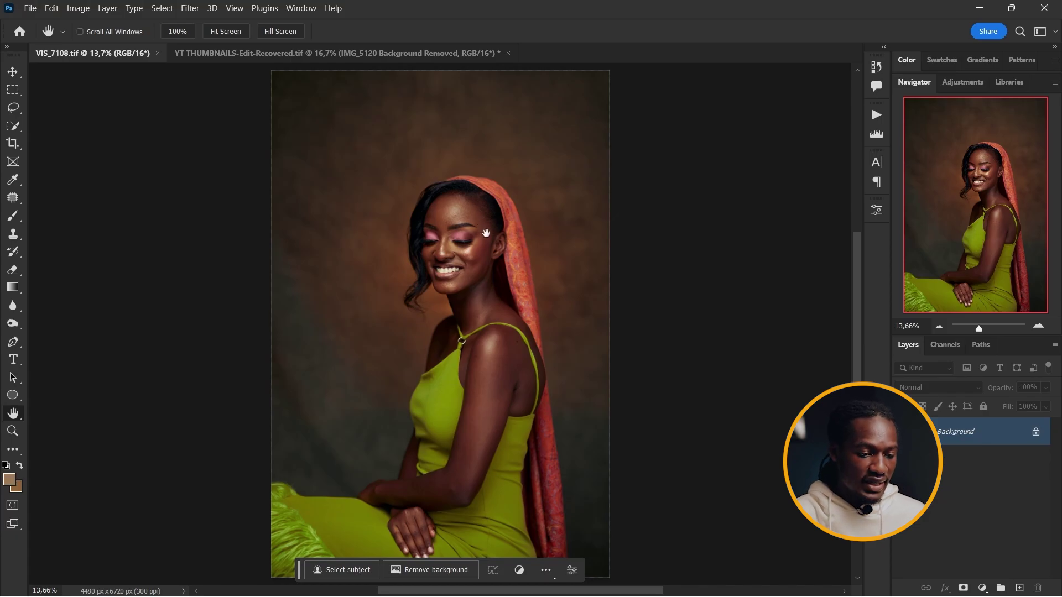
scroll(485, 232, "up", 1)
scroll(487, 234, "up", 1)
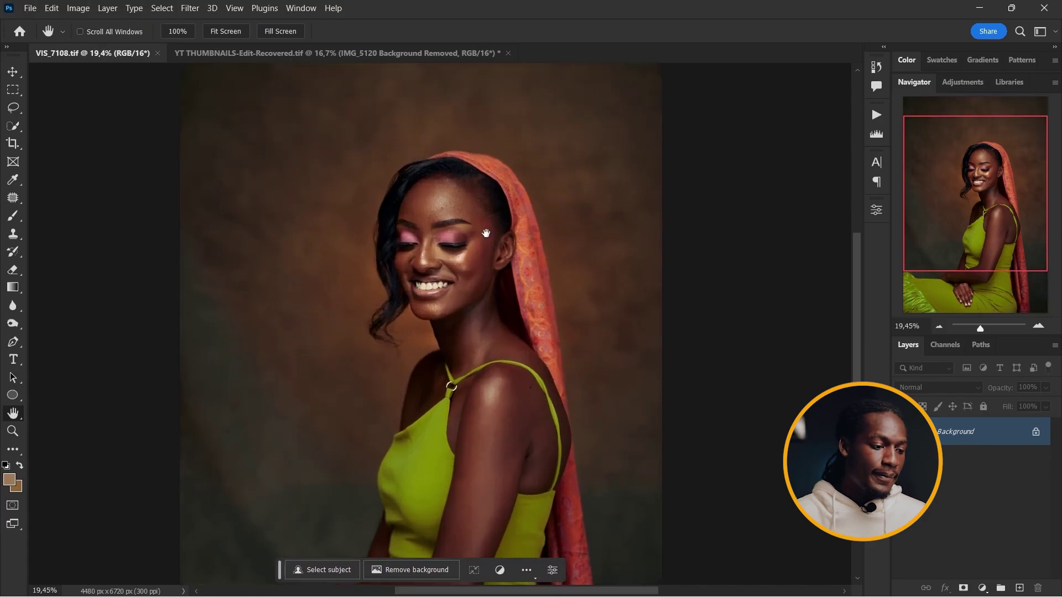
left_click(877, 115)
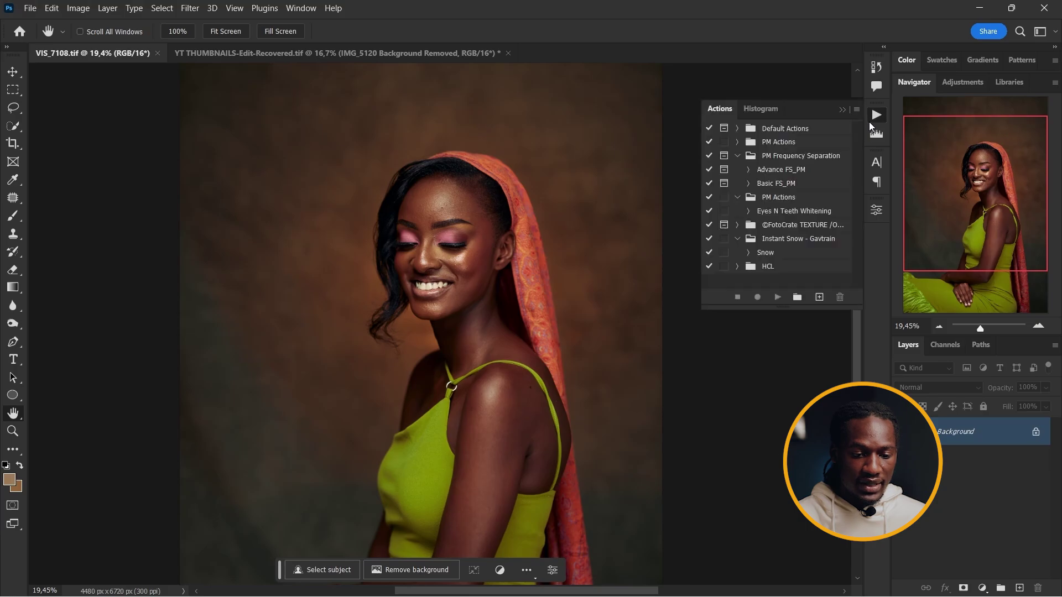
left_click(781, 171)
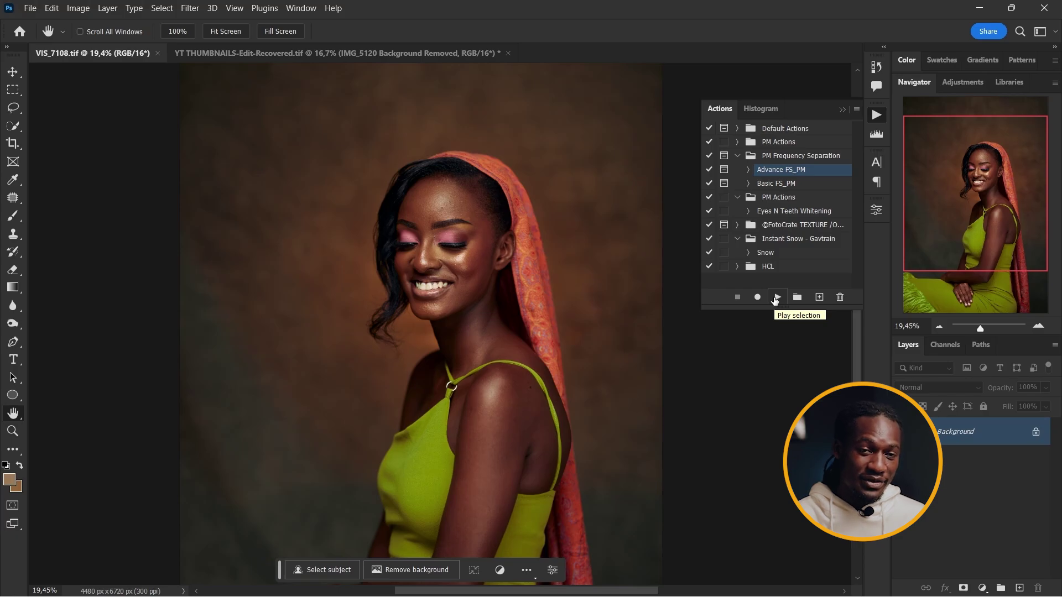
left_click(776, 298)
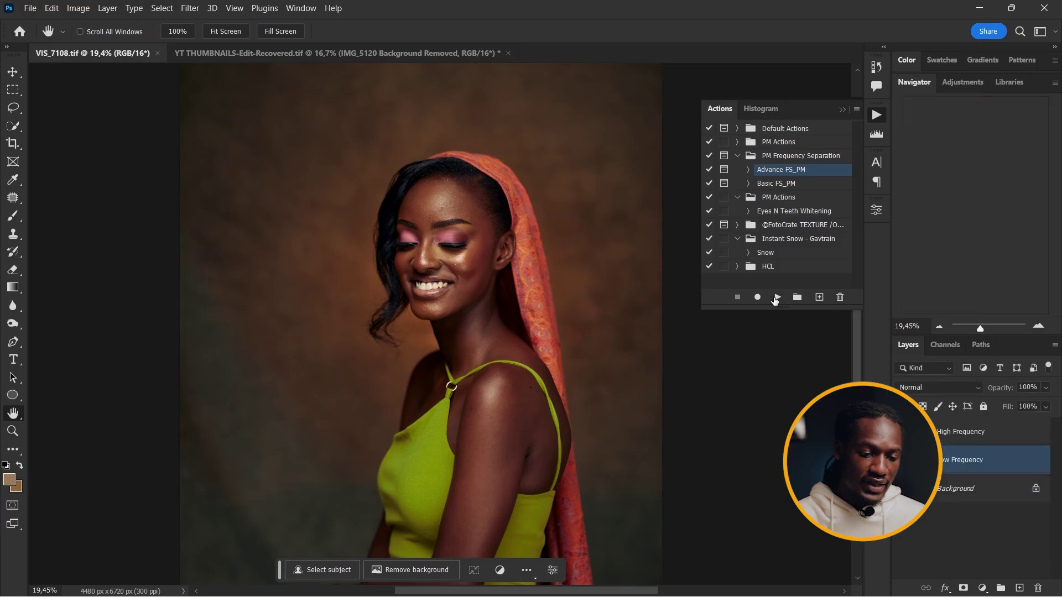
Step: Reduce the Gaussian Blur radius for the Low Frequency layer while previewing the forehead skin, and finish the frequency separation action
left_click_drag(292, 240, 245, 223)
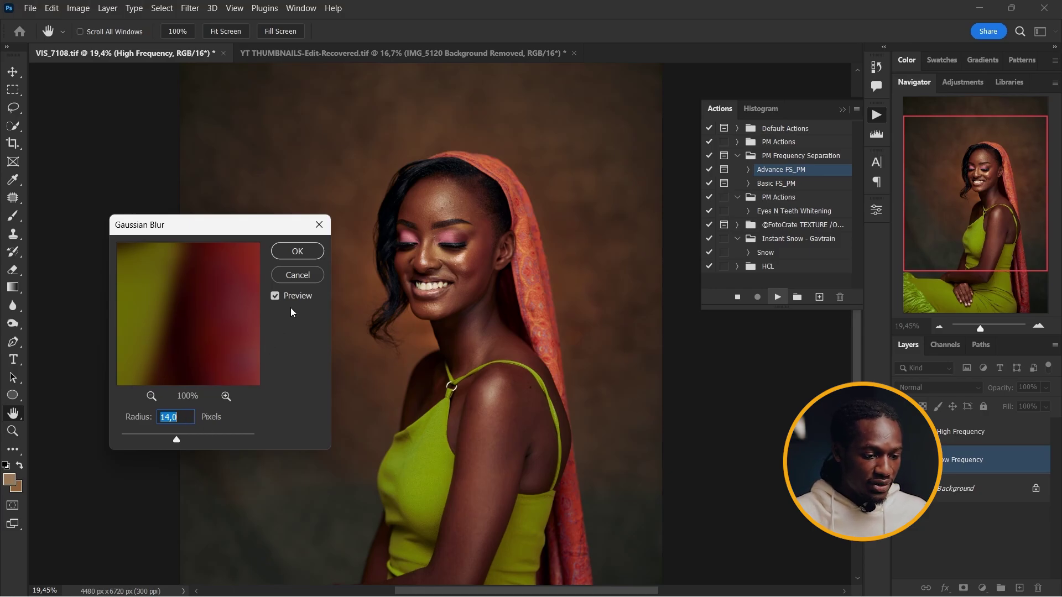
left_click(451, 206)
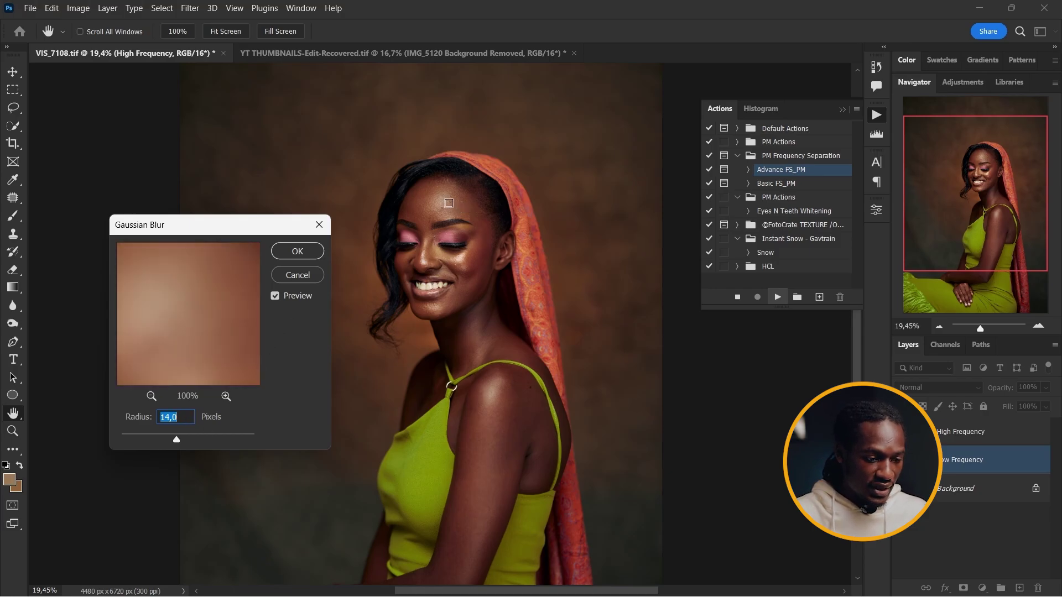
left_click(146, 440)
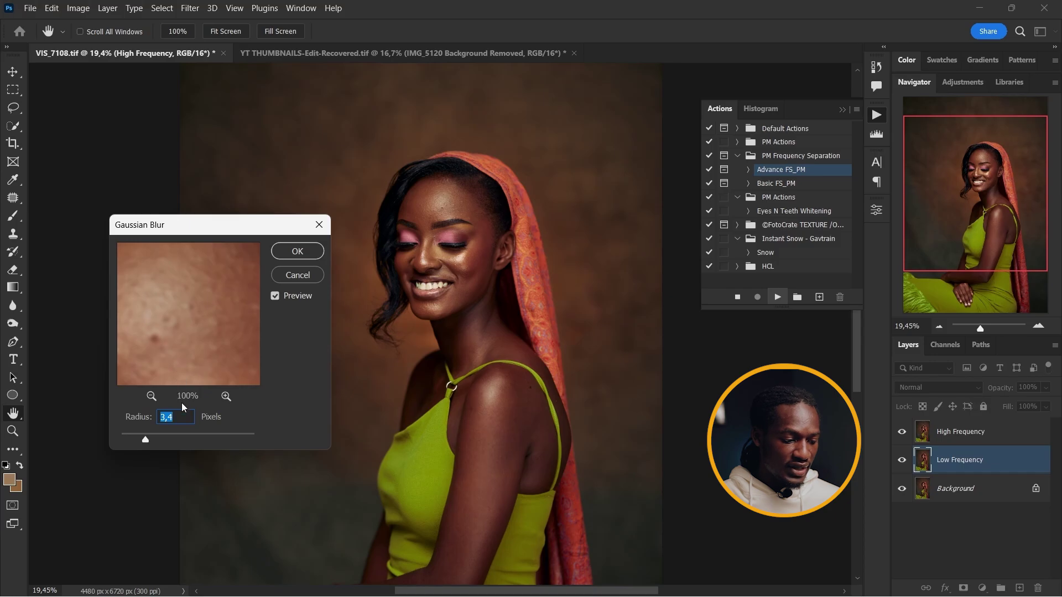
left_click_drag(146, 441, 147, 446)
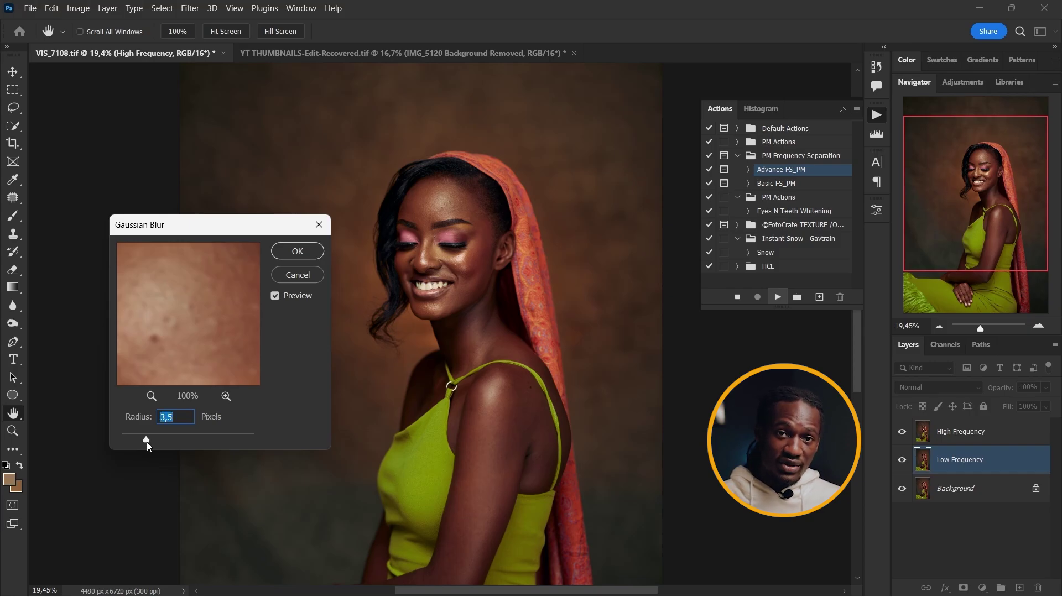
left_click_drag(189, 227, 241, 240)
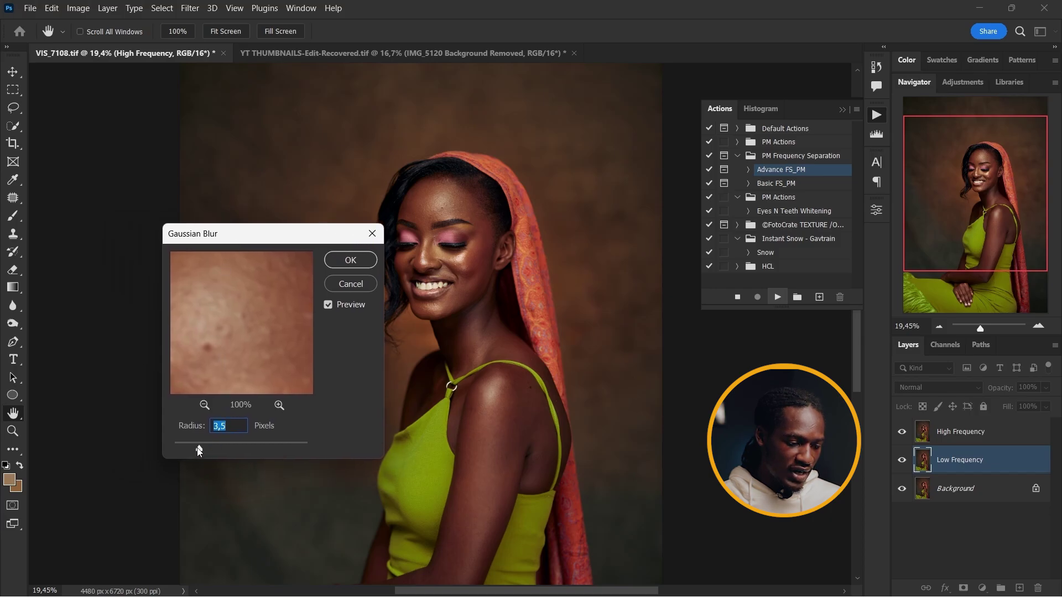
left_click_drag(199, 451, 195, 451)
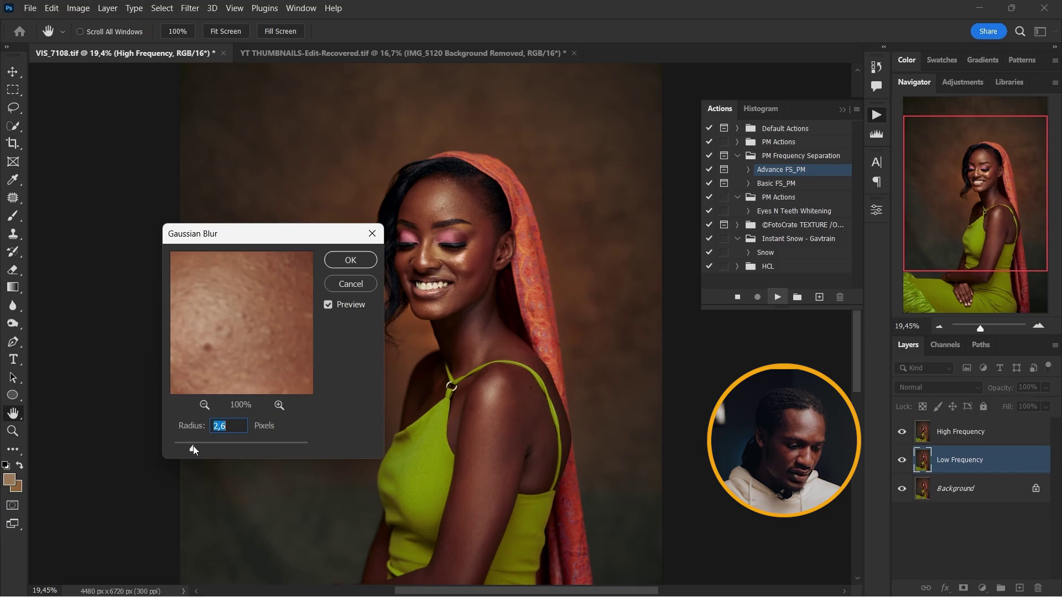
left_click_drag(194, 450, 203, 455)
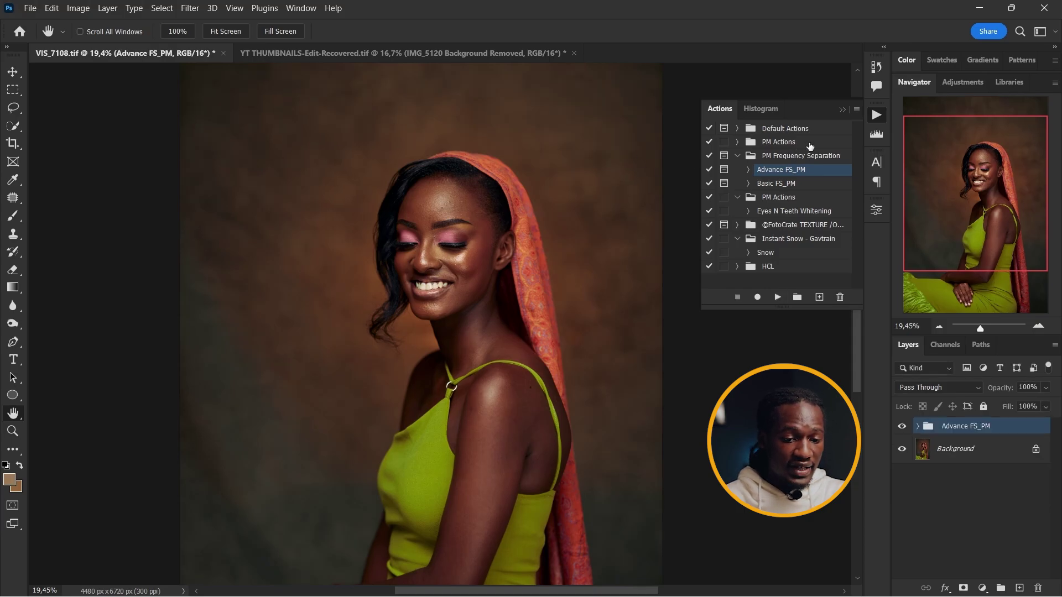
left_click(884, 115)
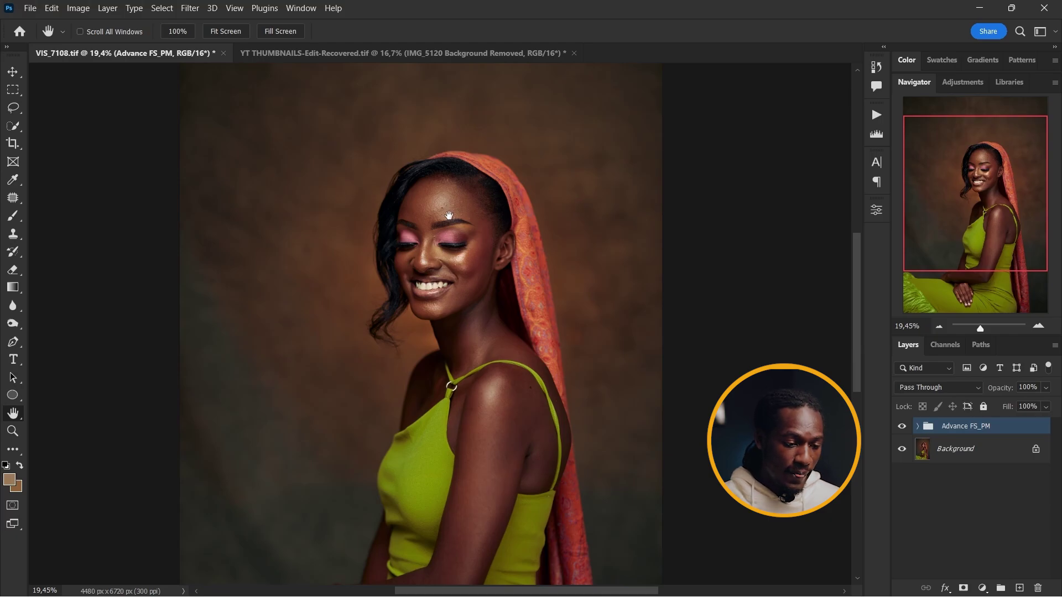
Step: Expand the Advance FS_PM group and select the Low Frequency copy layer for retouching
scroll(449, 223, "up", 3)
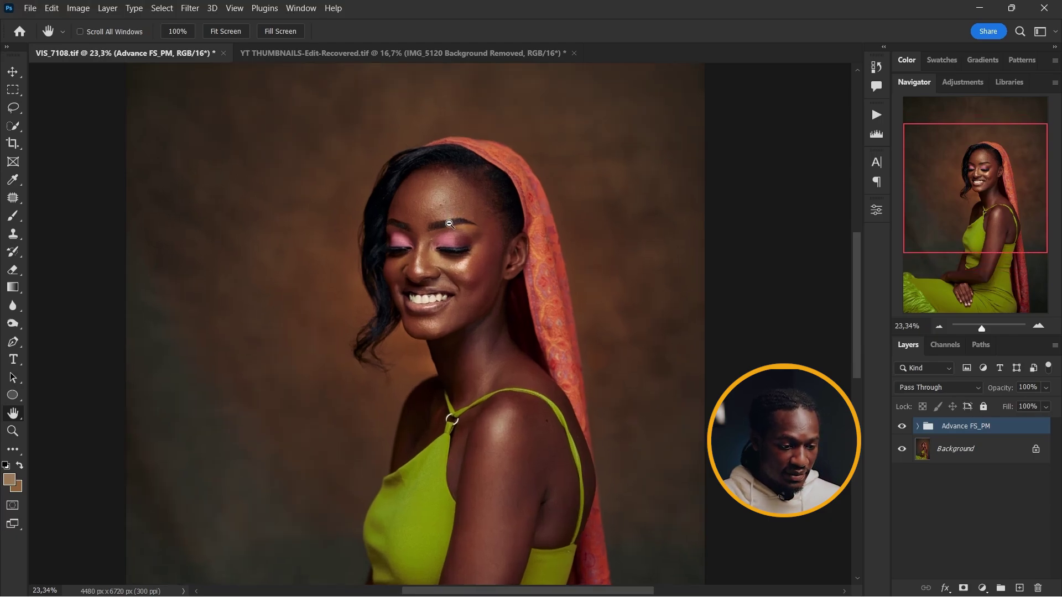
scroll(449, 223, "up", 3)
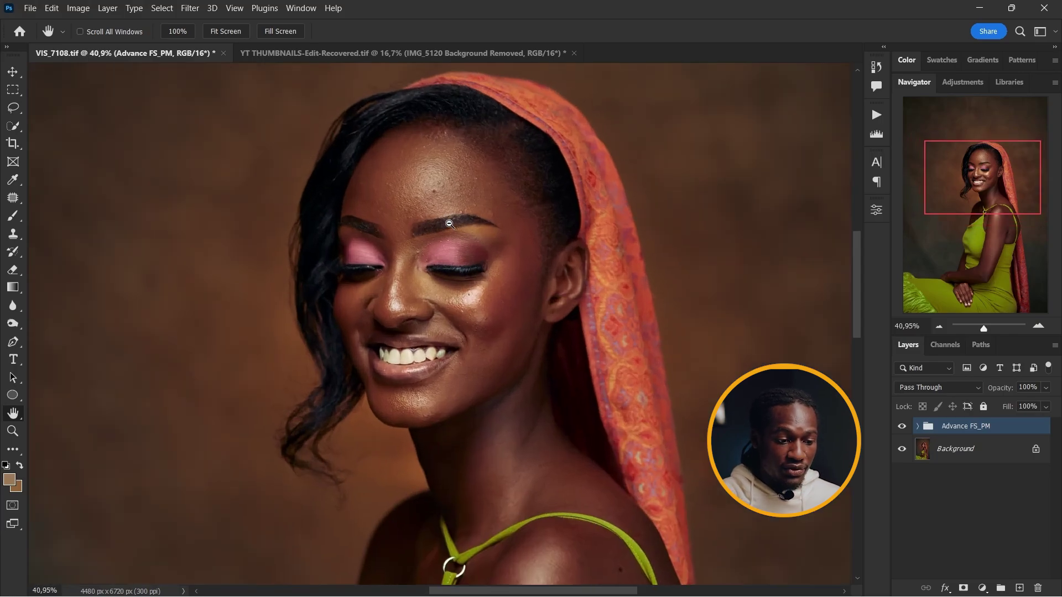
scroll(450, 223, "up", 1)
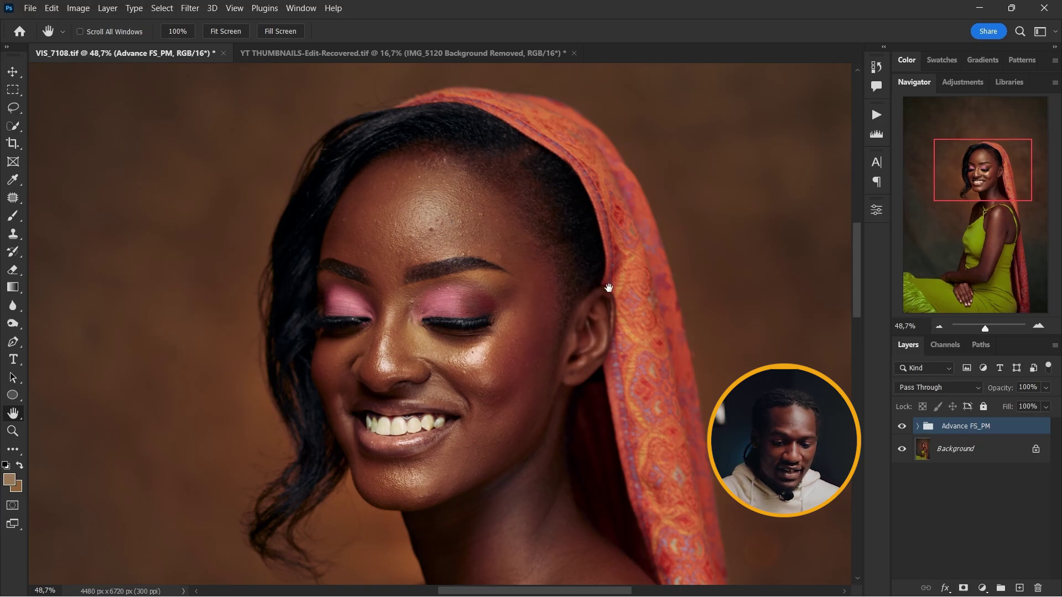
left_click(915, 427)
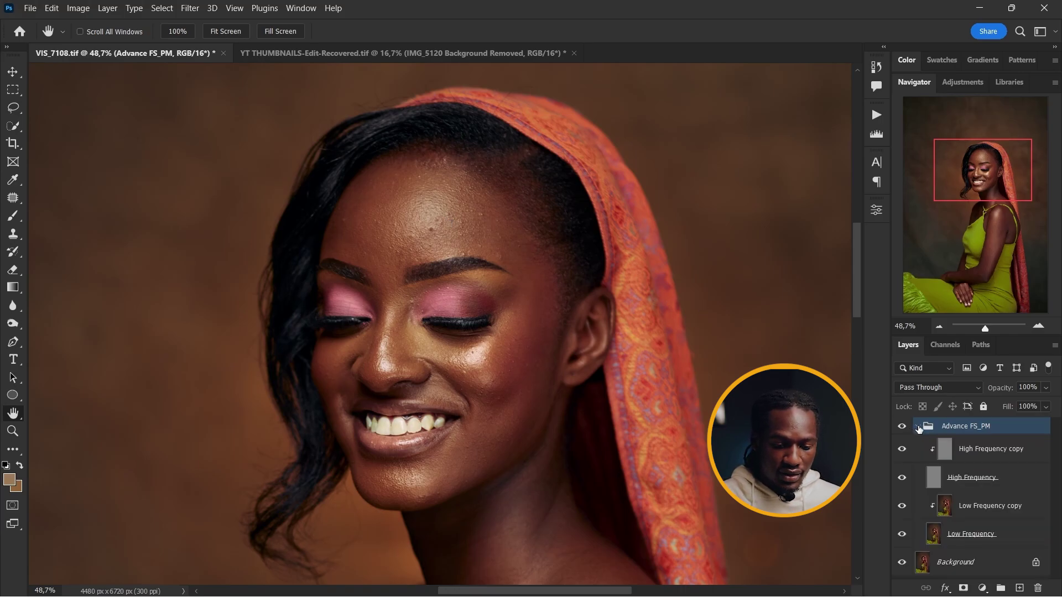
left_click(1023, 512)
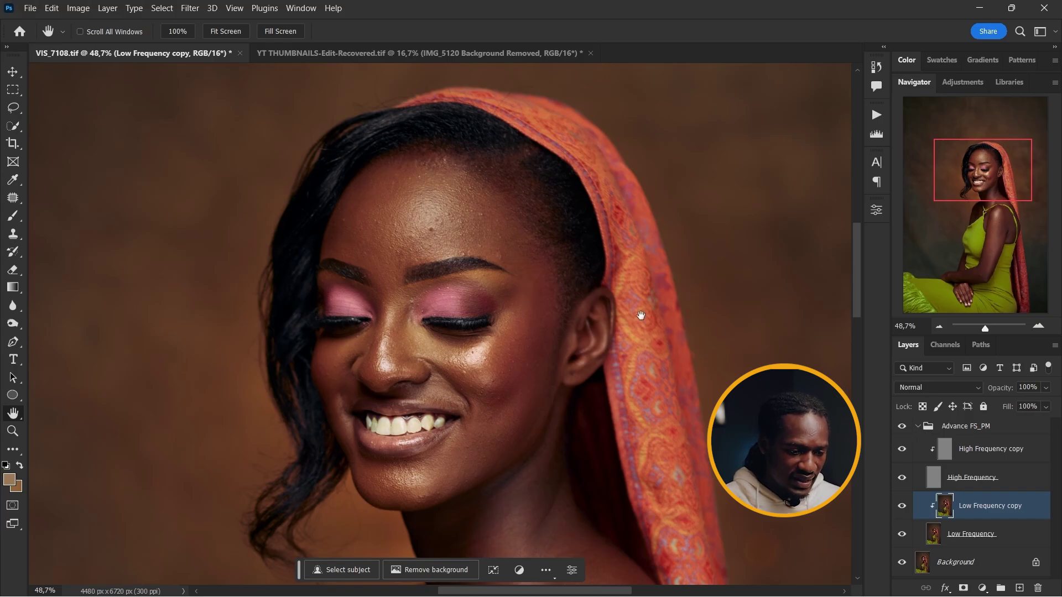
Step: Choose the Mixer Brush for the forehead on the Low Frequency copy layer and set its size to 259 px
left_click_drag(979, 190, 978, 186)
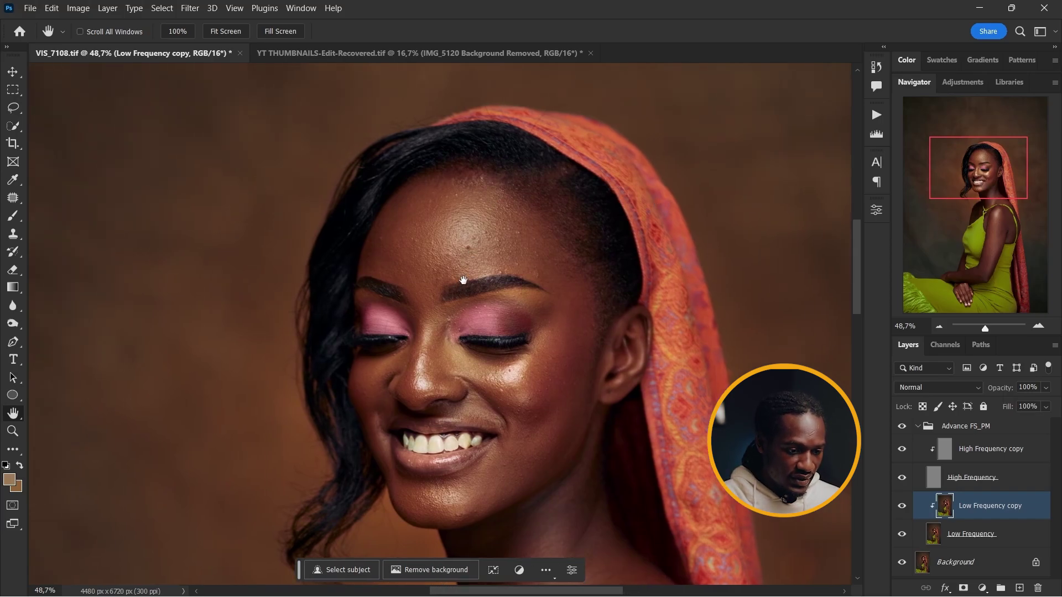
scroll(463, 280, "up", 3)
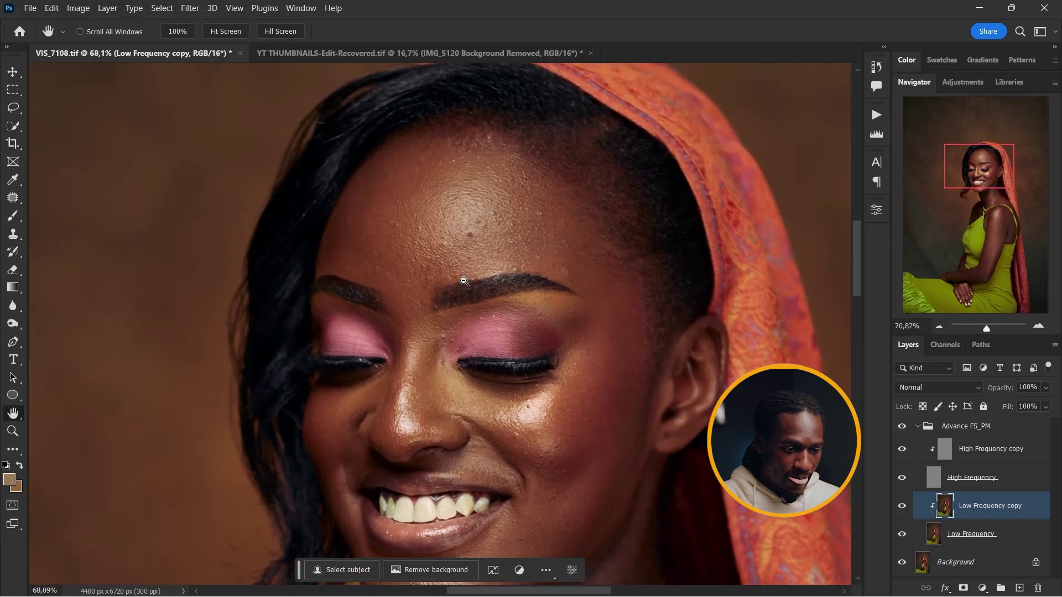
scroll(464, 281, "up", 2)
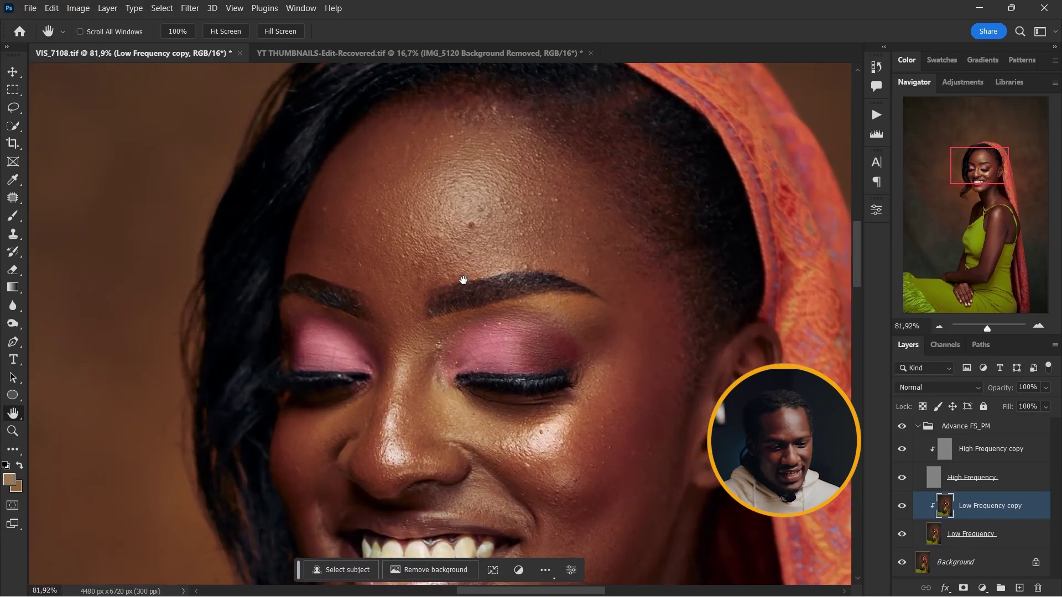
scroll(463, 280, "up", 1)
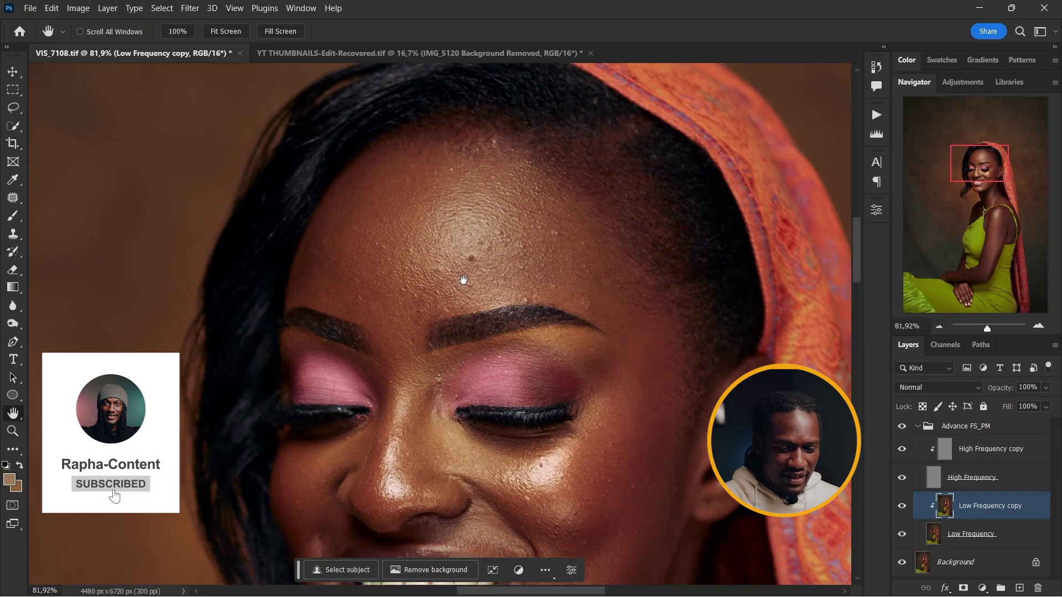
left_click(12, 215)
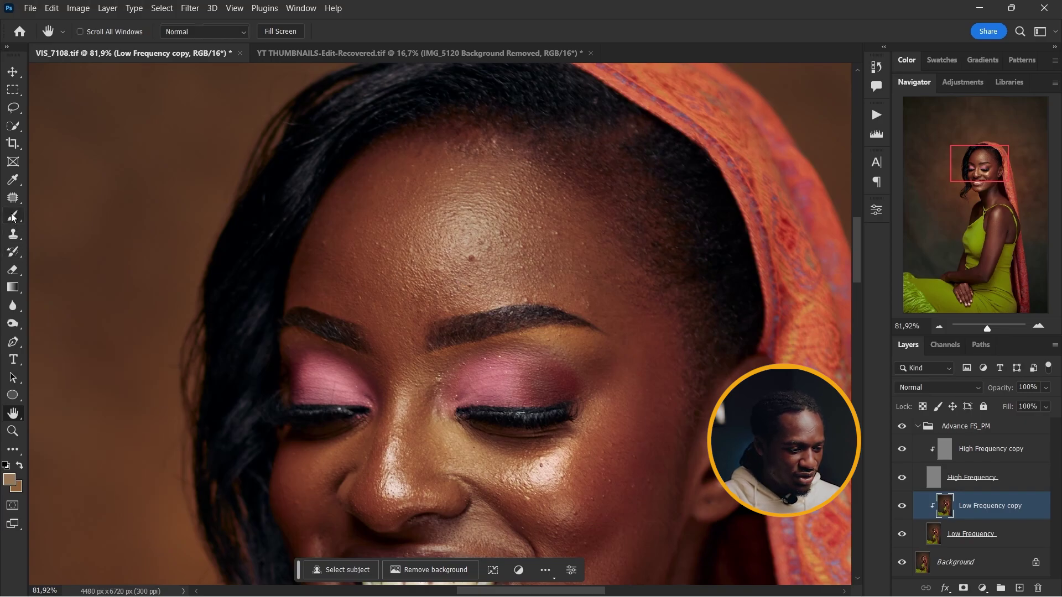
right_click(12, 217)
left_click(77, 256)
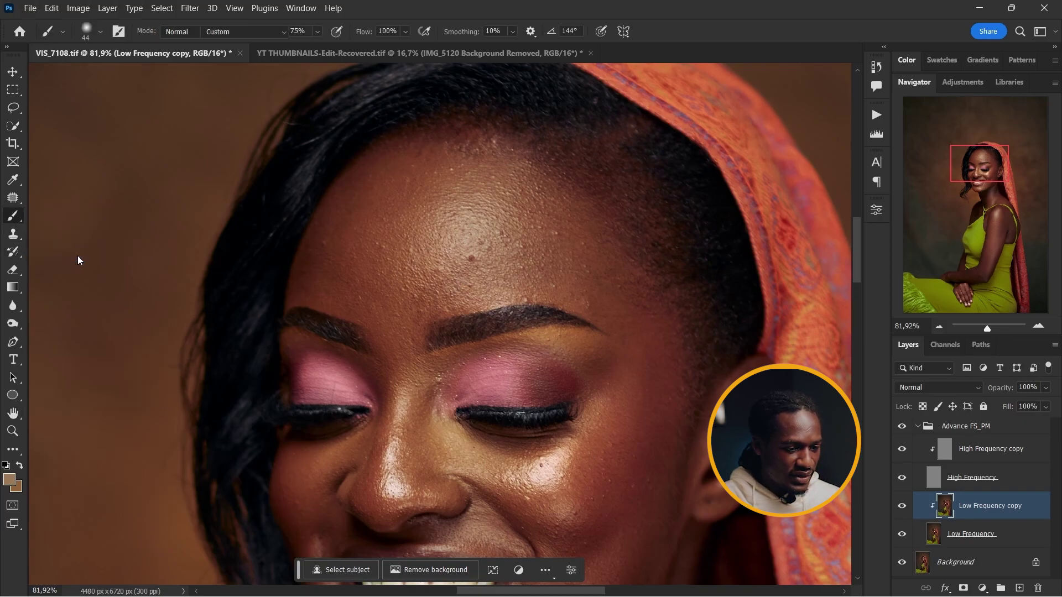
right_click(391, 206)
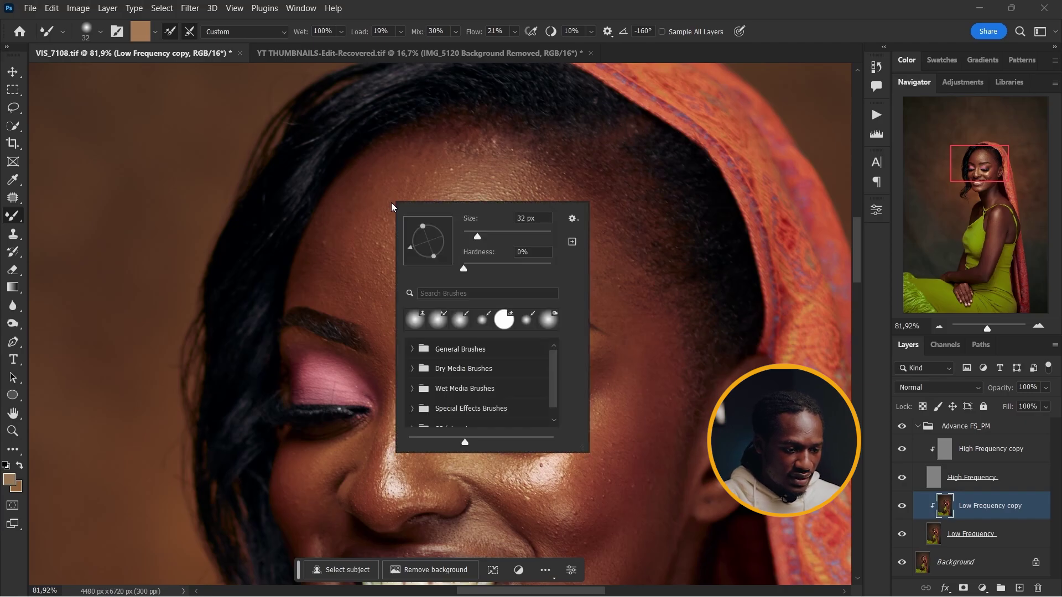
left_click(533, 232)
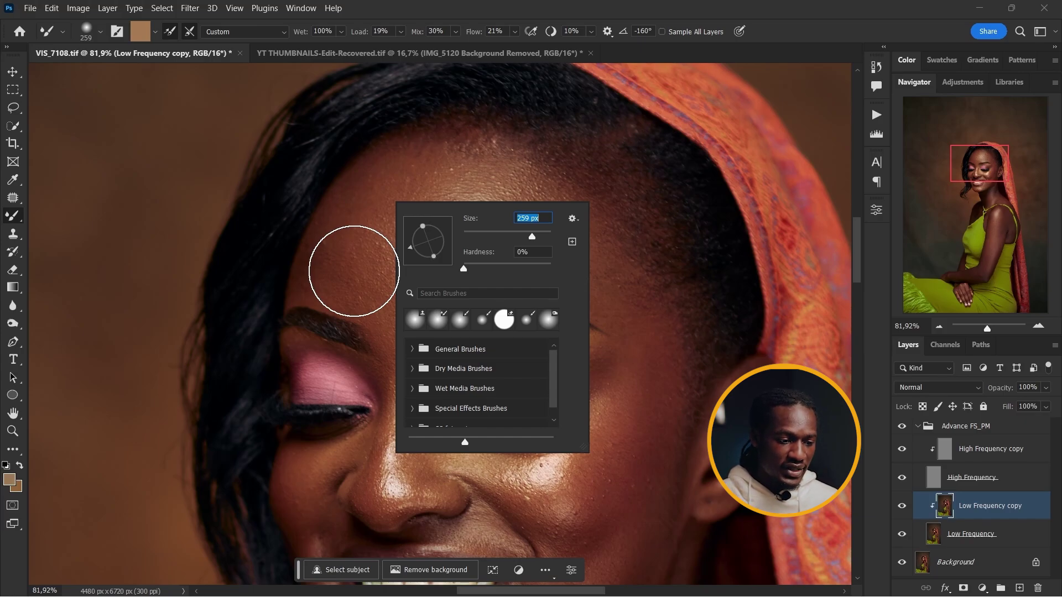
Step: Even out the forehead tones on the Low Frequency copy layer with the 259 px Mixer Brush, resampling nearby skin as the brush moves
key("Return")
left_click(353, 261, "alt")
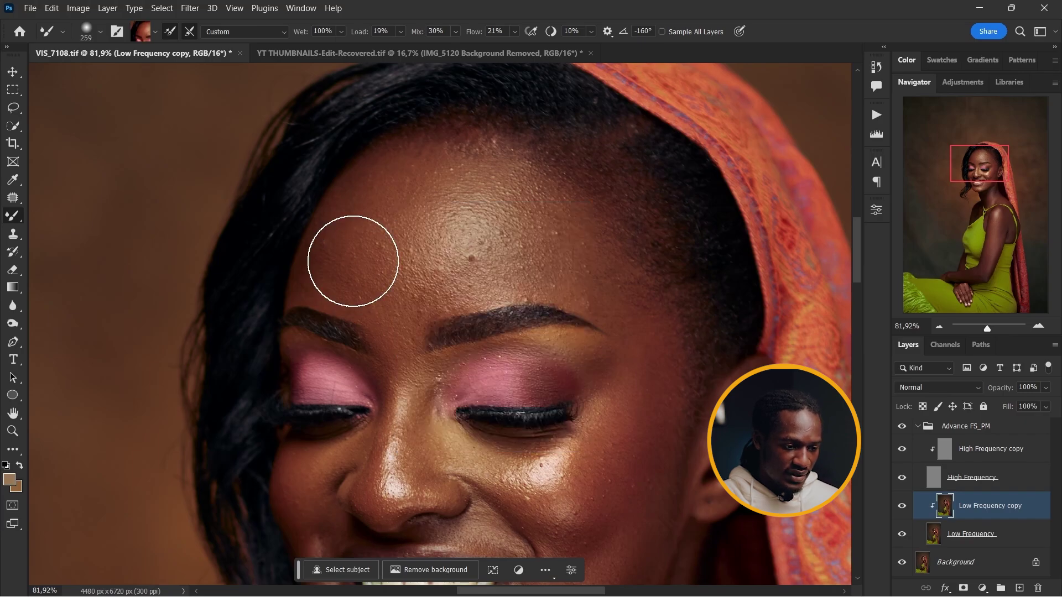
mouse_move(353, 261)
left_mouse_down()
mouse_move(355, 225)
mouse_move(360, 273)
mouse_move(372, 229)
left_mouse_up()
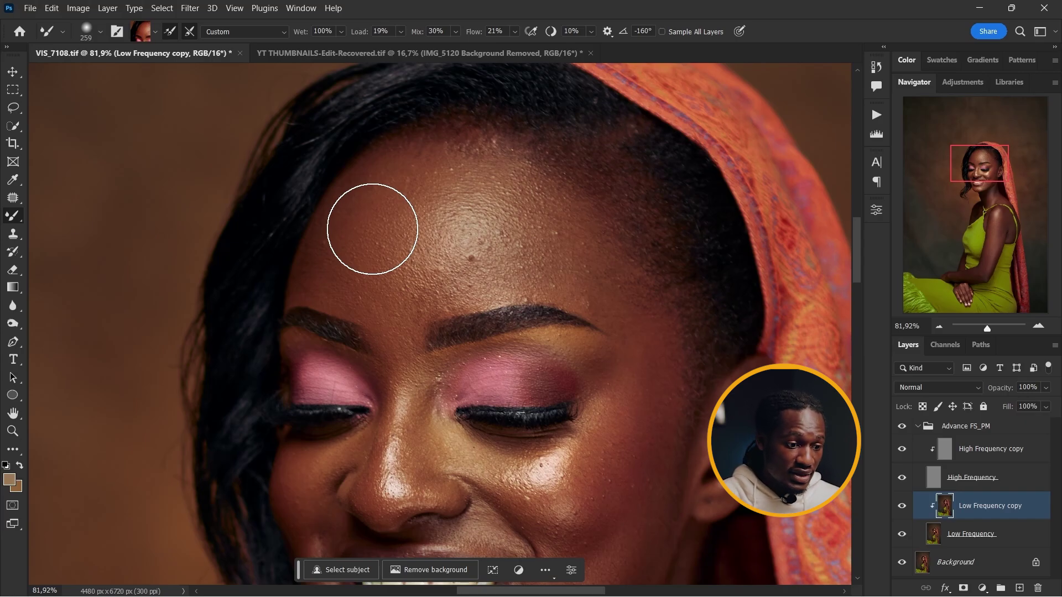
left_click(411, 184, "alt")
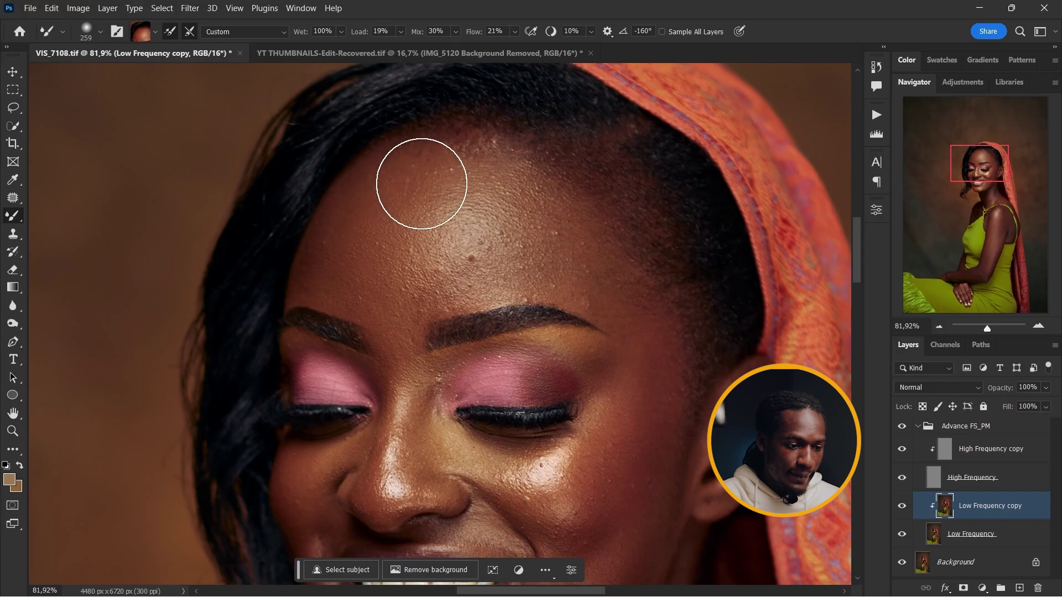
left_click(338, 259, "alt")
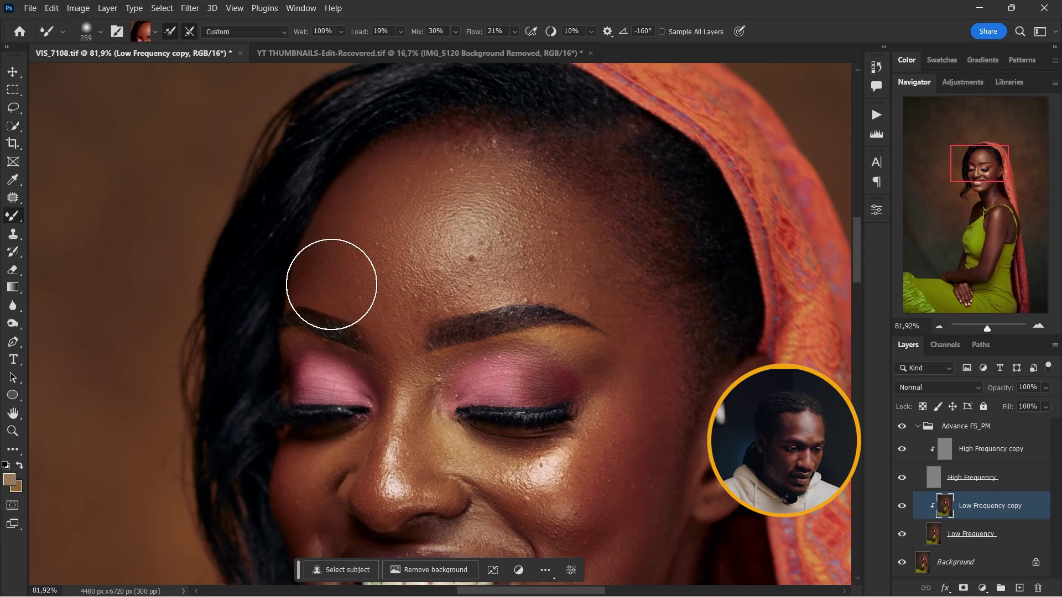
left_click(544, 230, "alt")
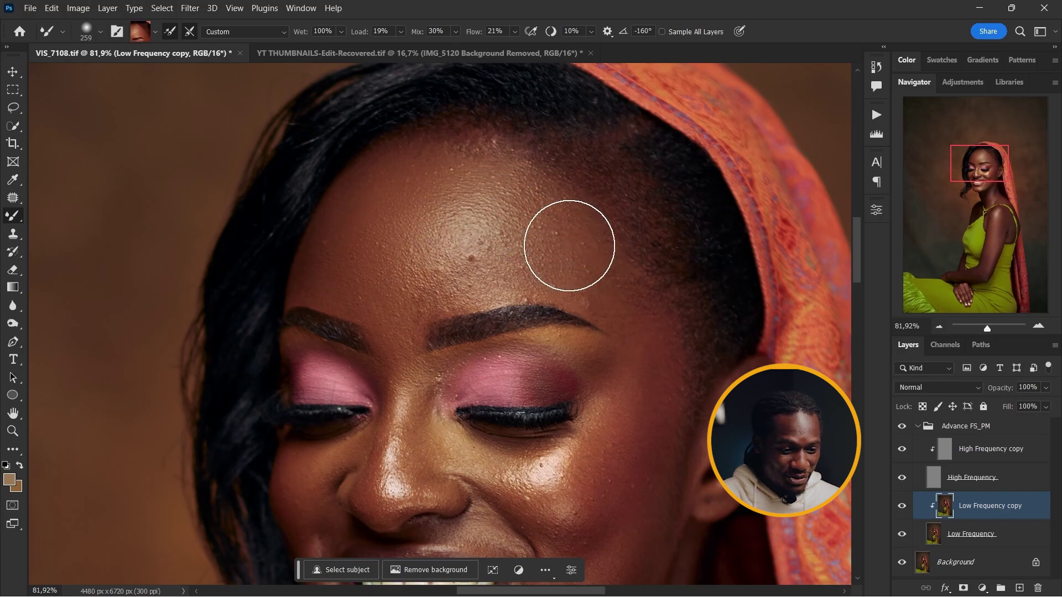
left_click(468, 233, "alt")
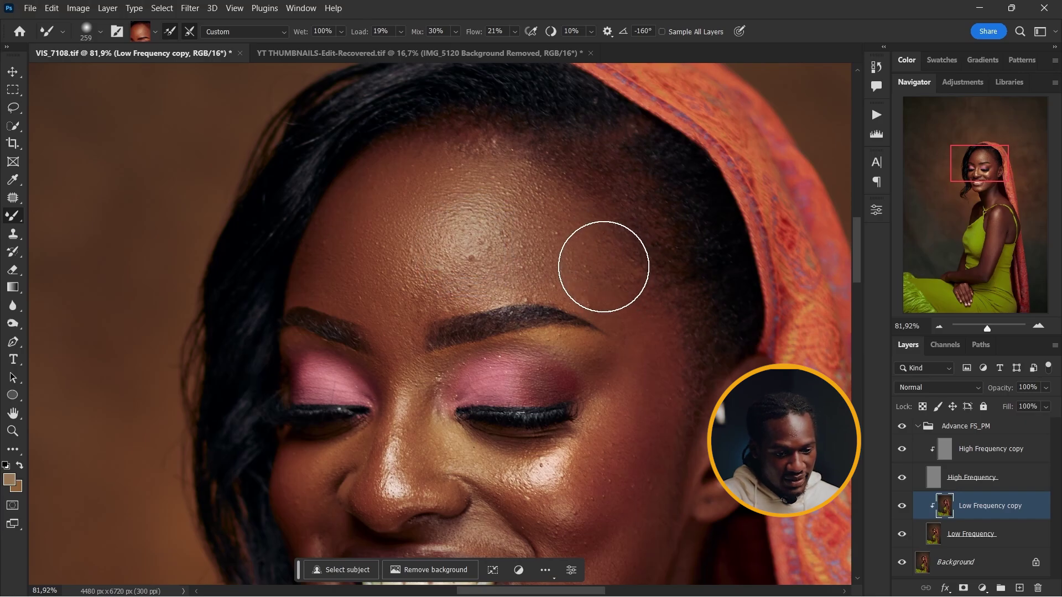
left_click(603, 267, "alt")
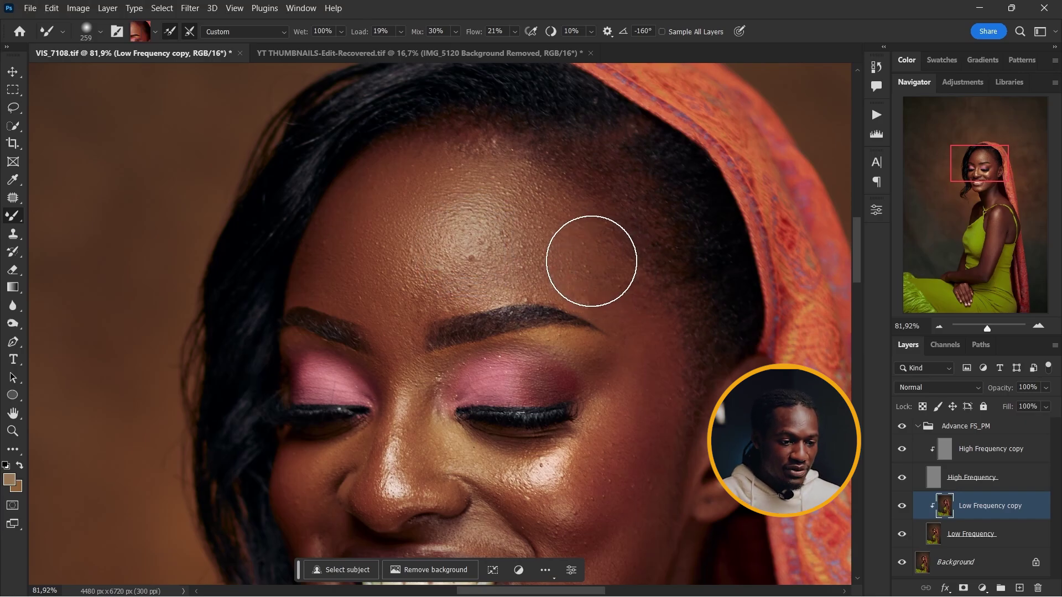
Step: Compare the forehead with the Advance FS_PM group hidden and shown, and refine the skin just above the brows with a 161 px brush
left_click(902, 427)
left_click(903, 427)
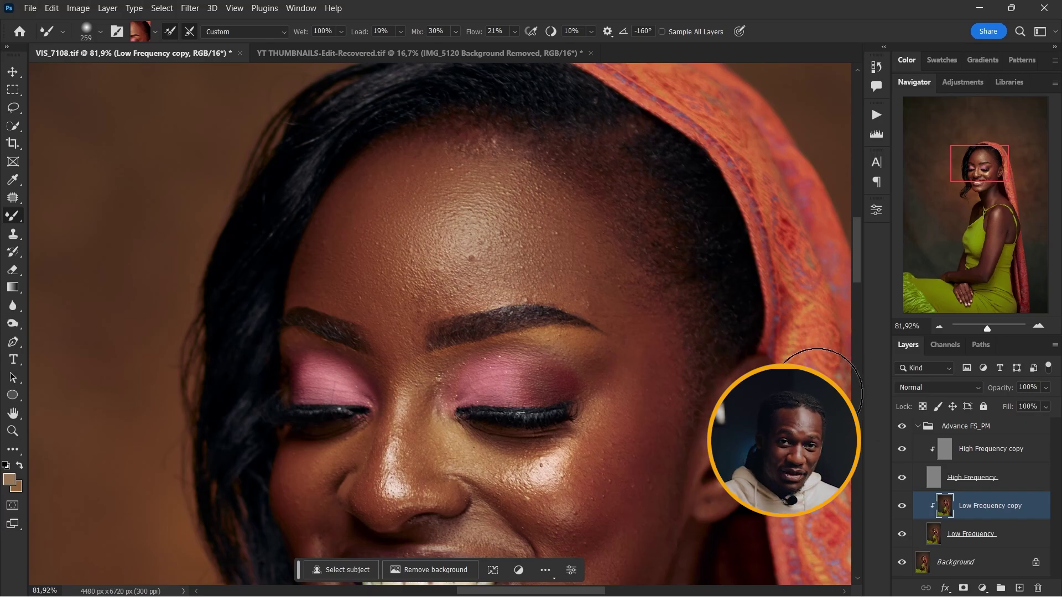
right_click(430, 264)
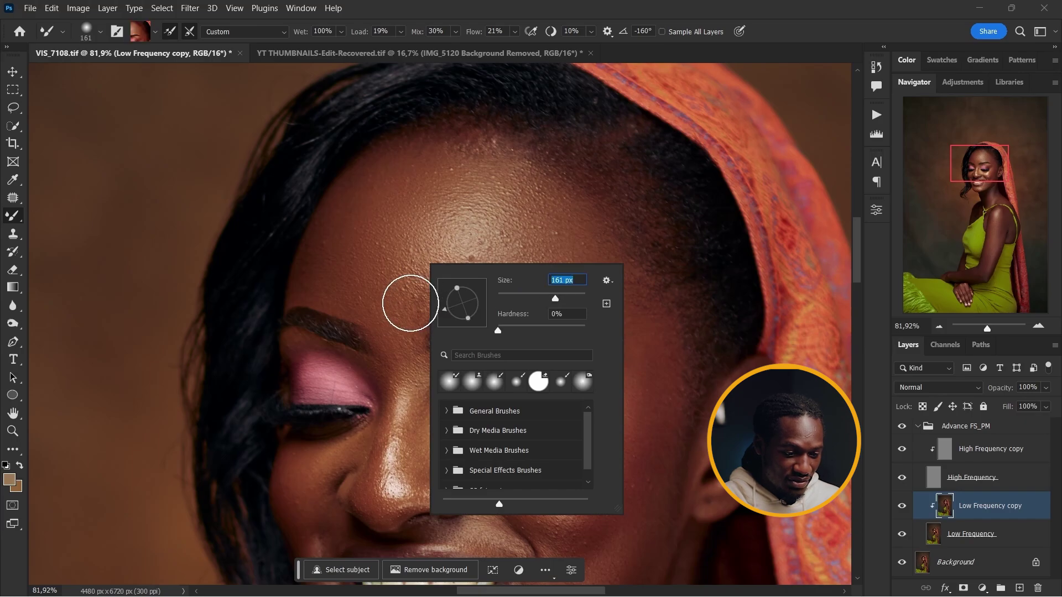
left_click(411, 301)
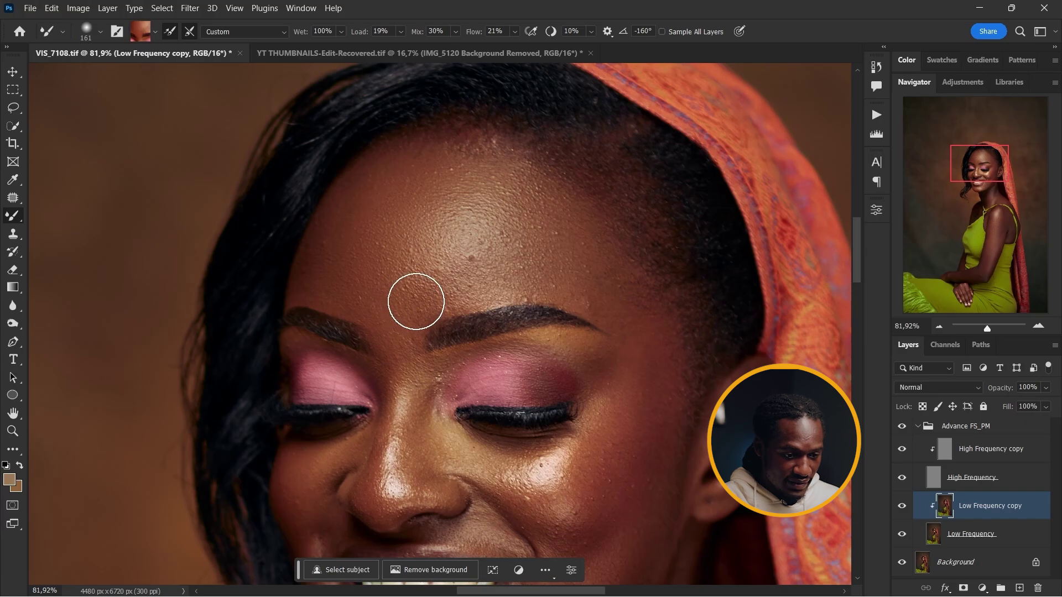
Step: Reduce the Mixer Brush to 88 px and blend the skin along the bridge of the nose from sampled tones
scroll(591, 349, "down", 2)
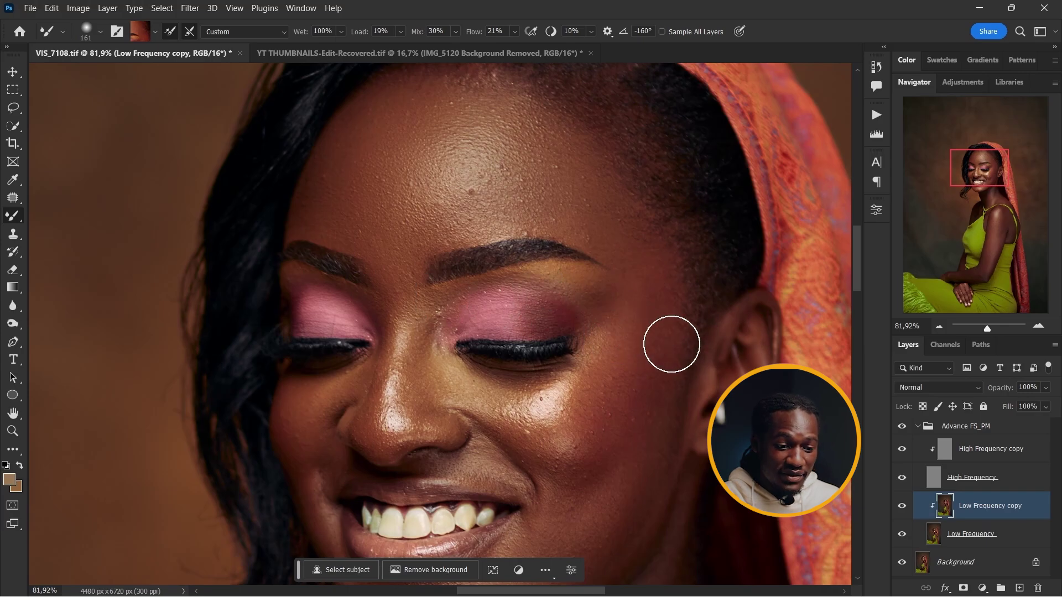
scroll(460, 313, "down", 2)
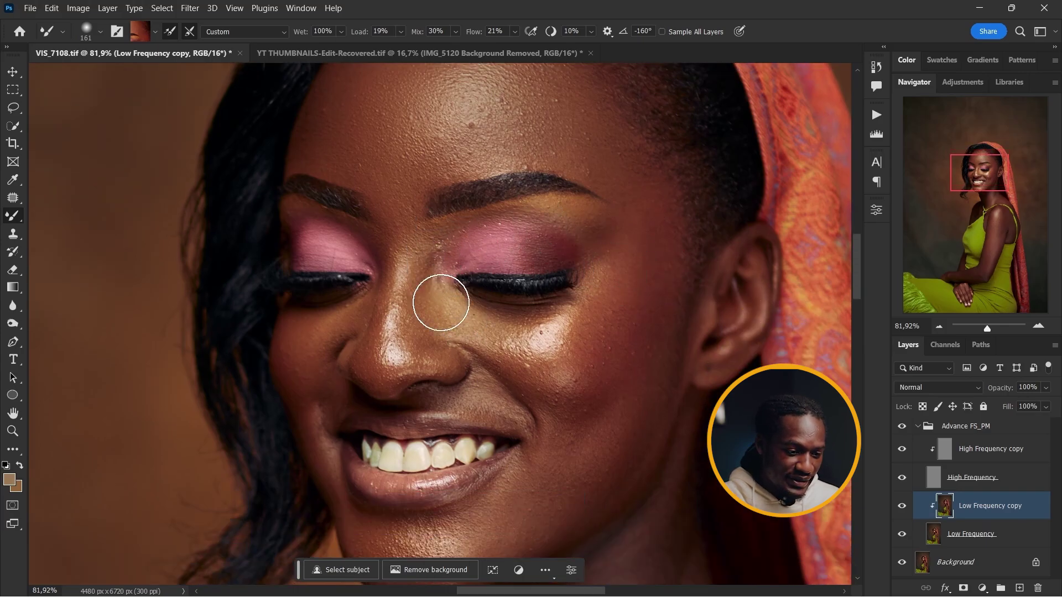
right_click(443, 303)
left_click(551, 336)
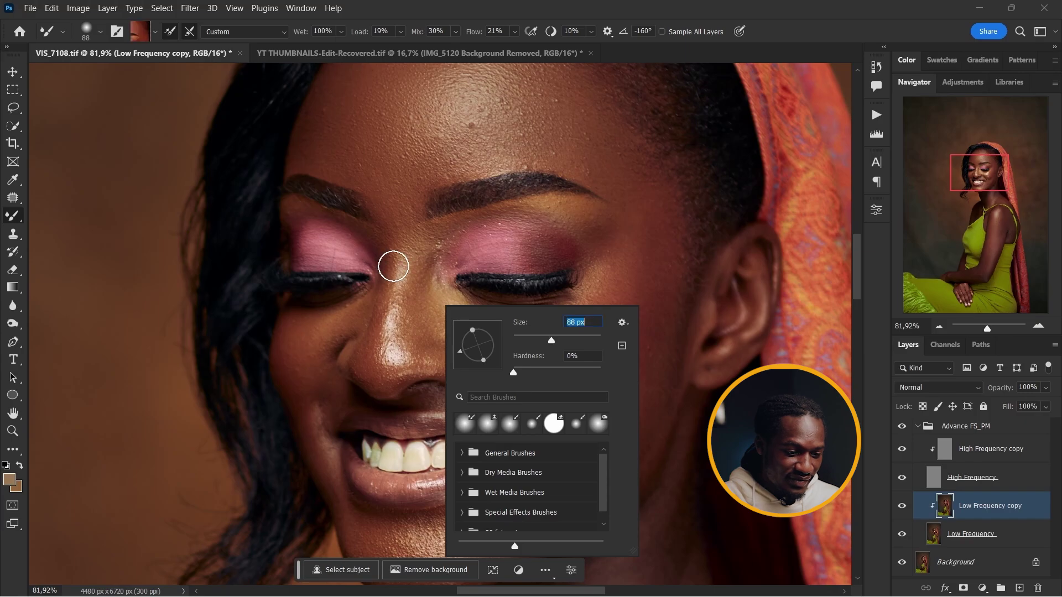
key("Return")
left_click(392, 256, "alt")
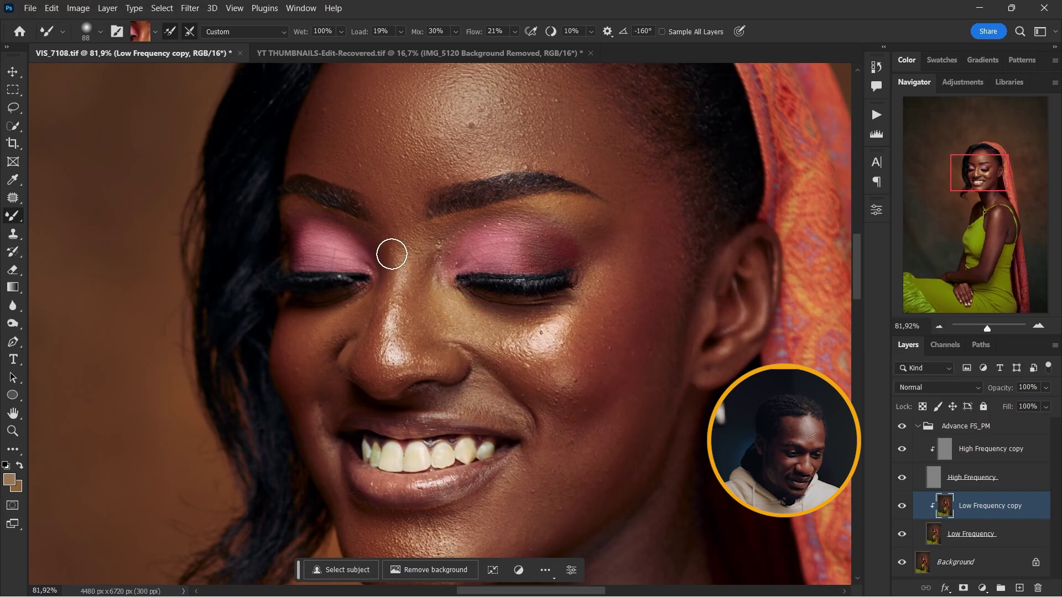
mouse_move(380, 354)
left_mouse_down()
mouse_move(373, 360)
mouse_move(379, 316)
mouse_move(384, 343)
mouse_move(393, 280)
mouse_move(383, 350)
mouse_move(412, 256)
mouse_move(397, 240)
mouse_move(392, 297)
mouse_move(397, 236)
left_mouse_up()
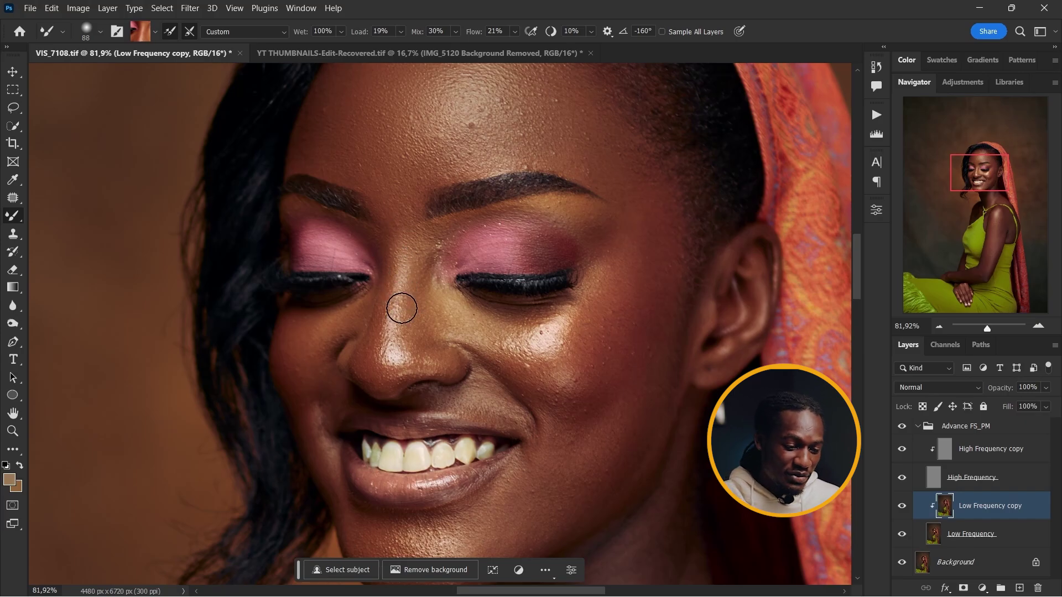
left_click_drag(421, 312, 421, 278)
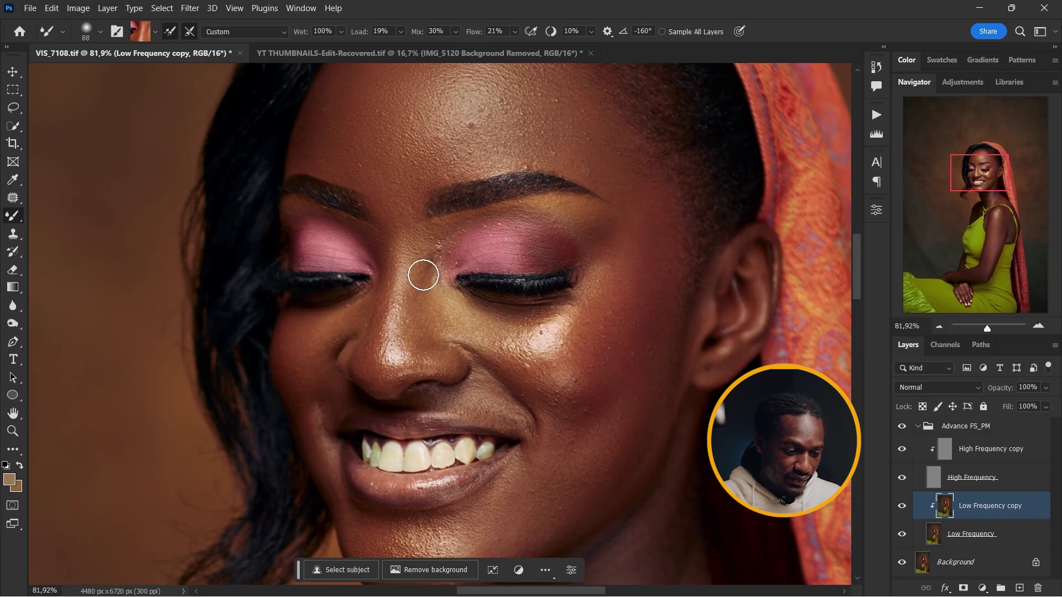
Step: Sample skin by the inner corner of the eye and blend the side of the nose and the inner cheek highlight
left_click(424, 275, "alt")
mouse_move(422, 282)
left_mouse_down()
mouse_move(421, 257)
mouse_move(421, 297)
mouse_move(420, 250)
mouse_move(416, 347)
mouse_move(448, 307)
mouse_move(437, 277)
mouse_move(436, 313)
mouse_move(452, 317)
mouse_move(438, 315)
mouse_move(446, 326)
mouse_move(426, 267)
mouse_move(444, 320)
left_mouse_up()
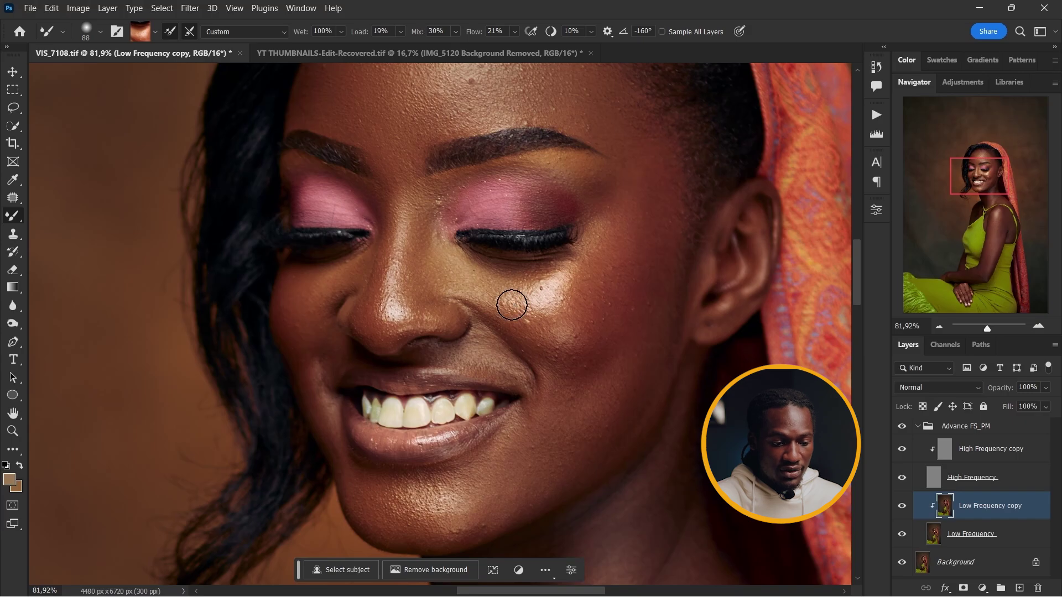
left_click_drag(512, 305, 506, 308)
Step: Enlarge the Mixer Brush to 228 px and smooth the temple and upper cheek near the ear using sampled skin tones
right_click(615, 306)
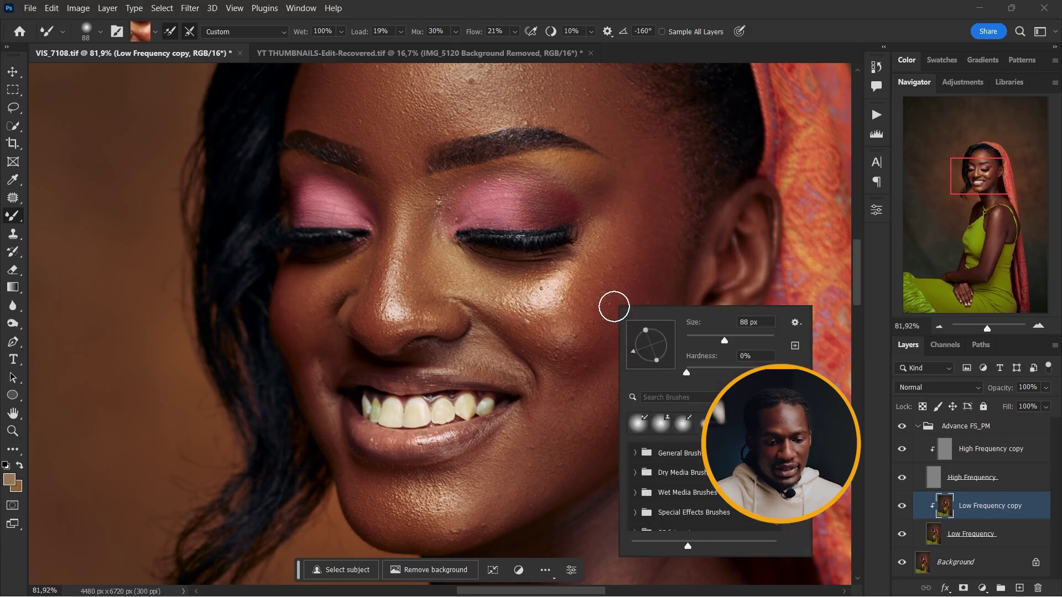
left_click(756, 340)
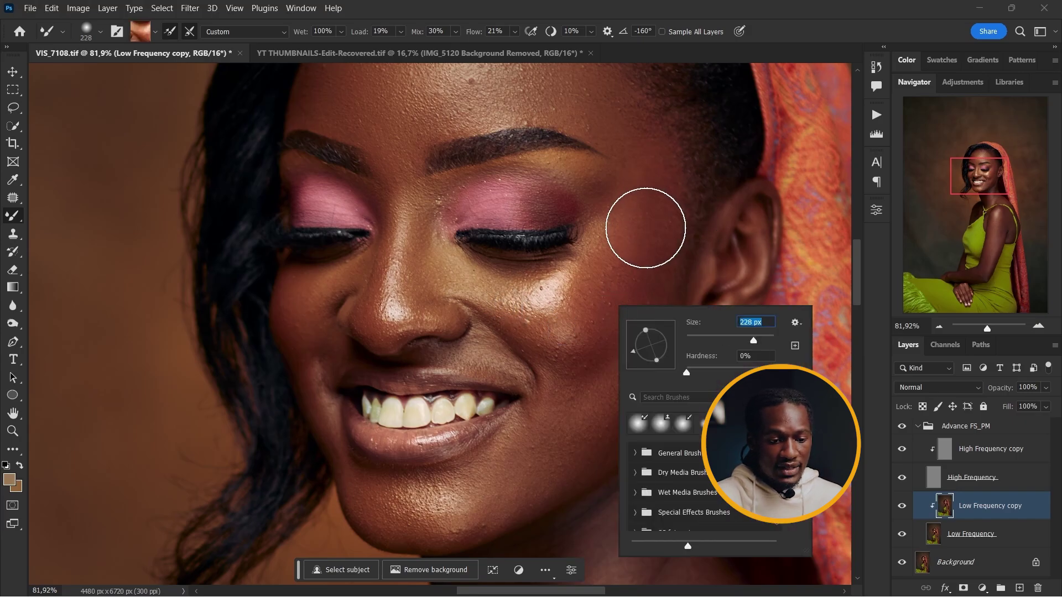
left_click(645, 230)
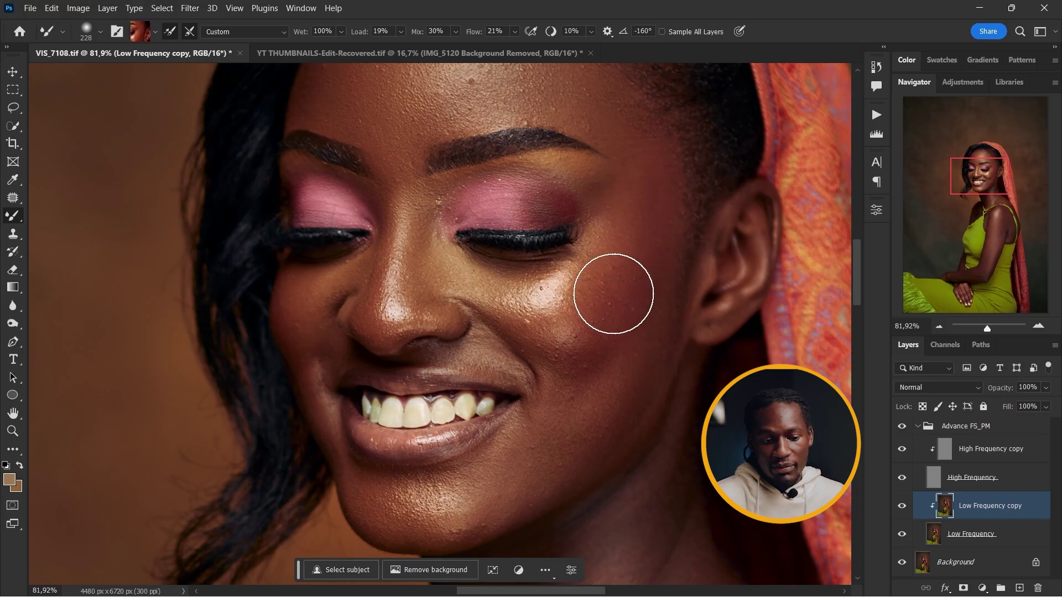
left_click(603, 307, "alt")
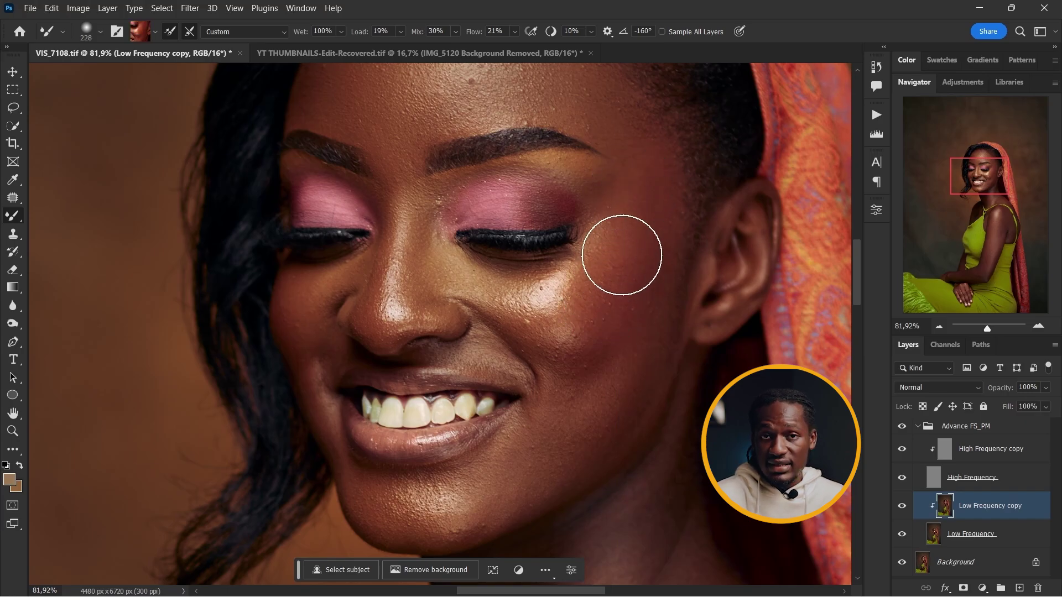
left_click(638, 302, "alt")
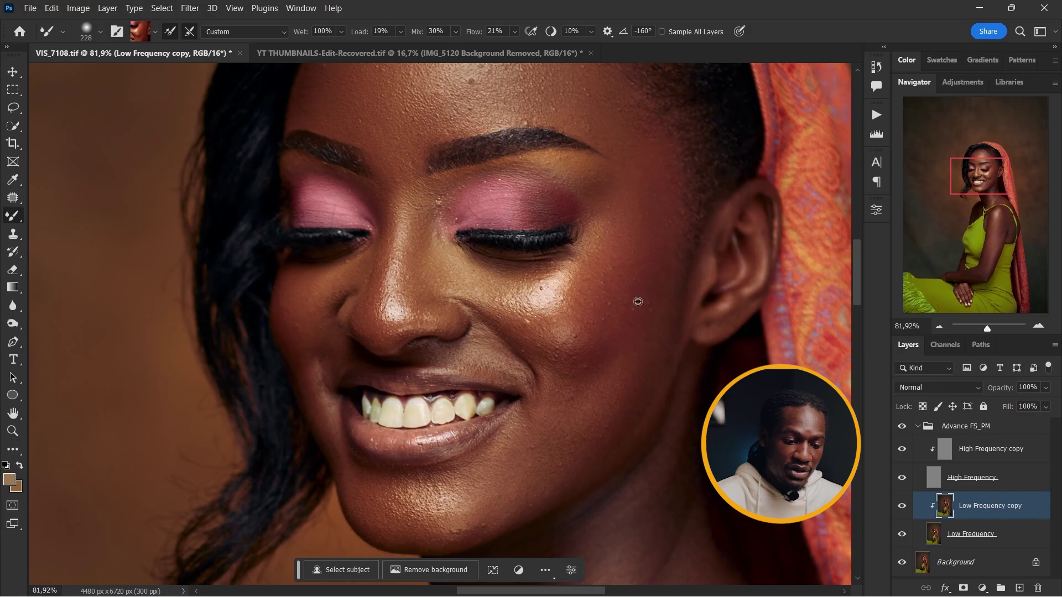
mouse_move(647, 274)
left_mouse_down()
mouse_move(645, 328)
mouse_move(584, 397)
mouse_move(601, 362)
mouse_move(597, 391)
mouse_move(603, 377)
mouse_move(567, 346)
left_mouse_up()
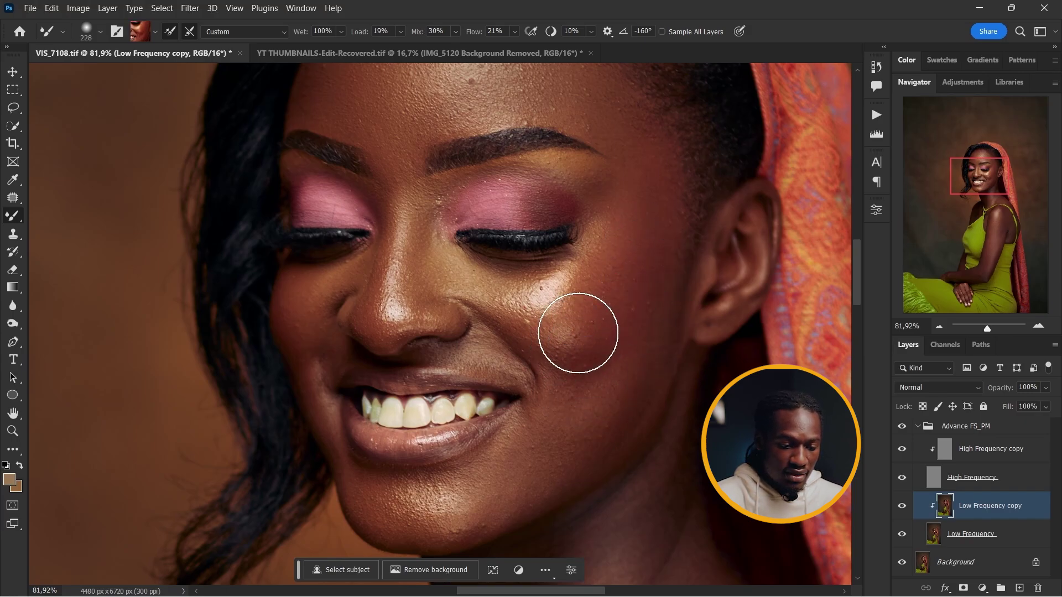
Step: Blend the lower cheek and jawline beside the mouth with the 228 px Mixer Brush, resampling the surrounding skin
left_click(627, 298, "alt")
left_click(616, 391, "alt")
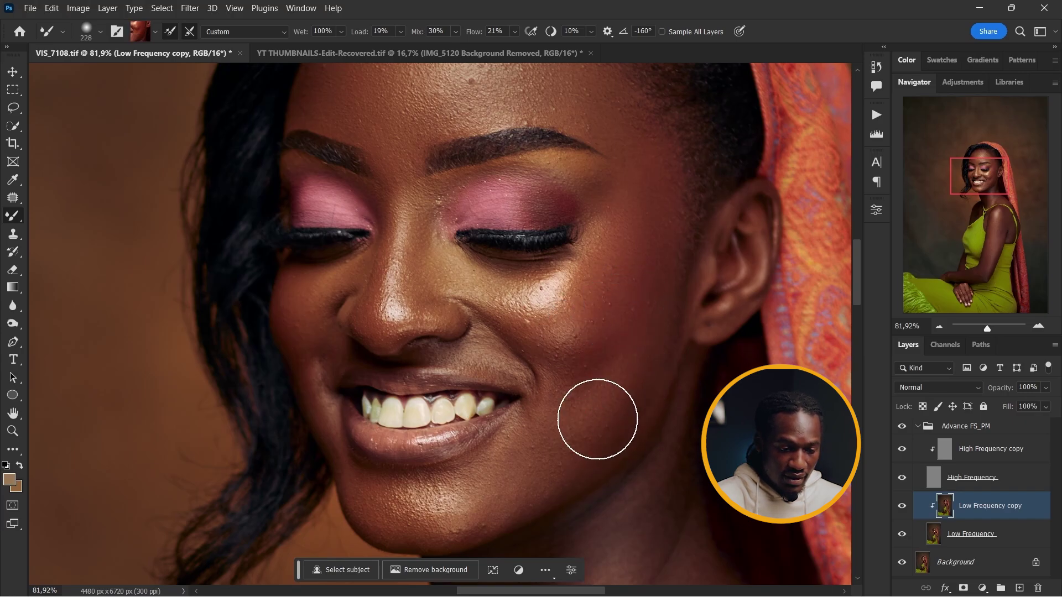
left_click(546, 463, "alt")
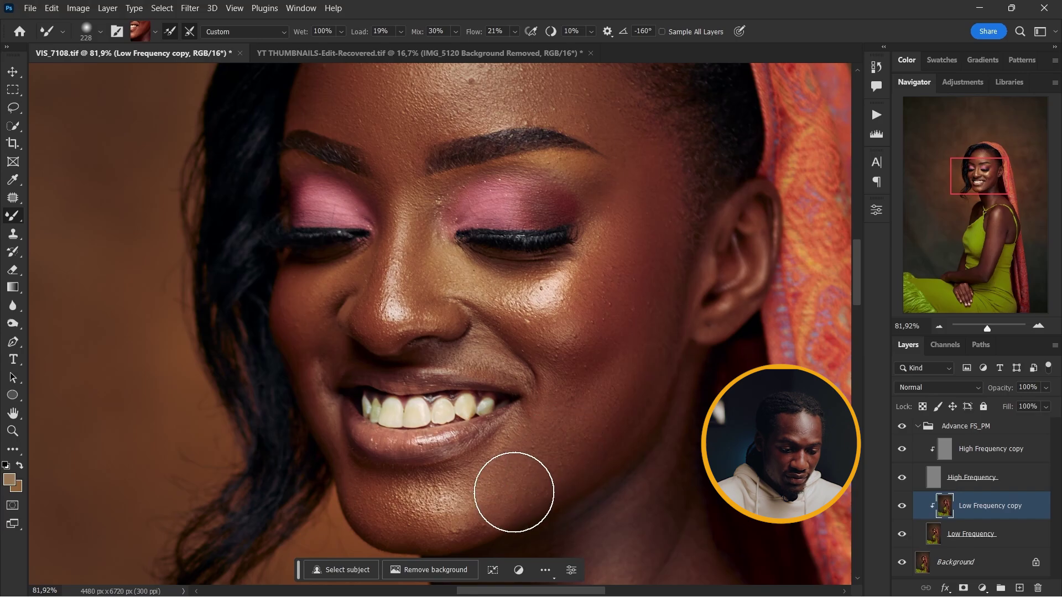
left_click(626, 416, "alt")
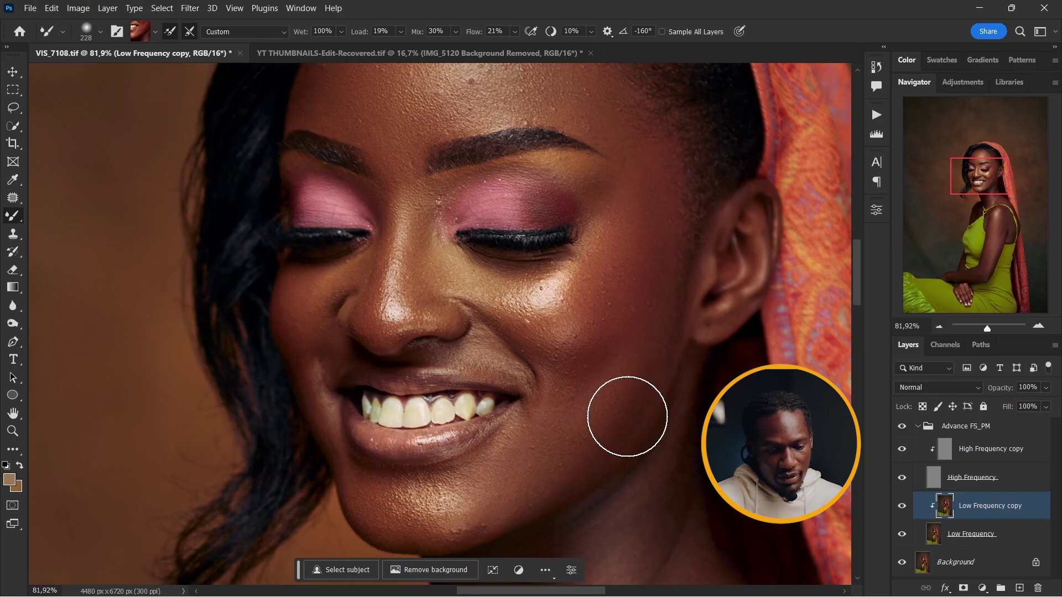
left_click(628, 417, "alt")
Step: Set the Mixer Brush size to 124 px and even out the tones across the chin below the lips
scroll(608, 416, "down", 1)
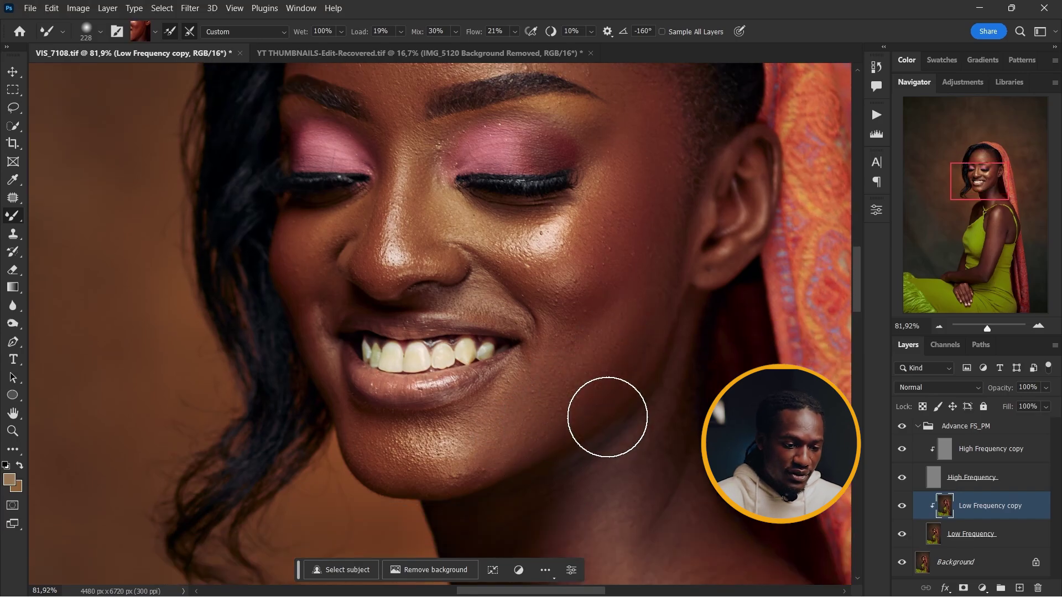
scroll(608, 416, "down", 2)
right_click(515, 382)
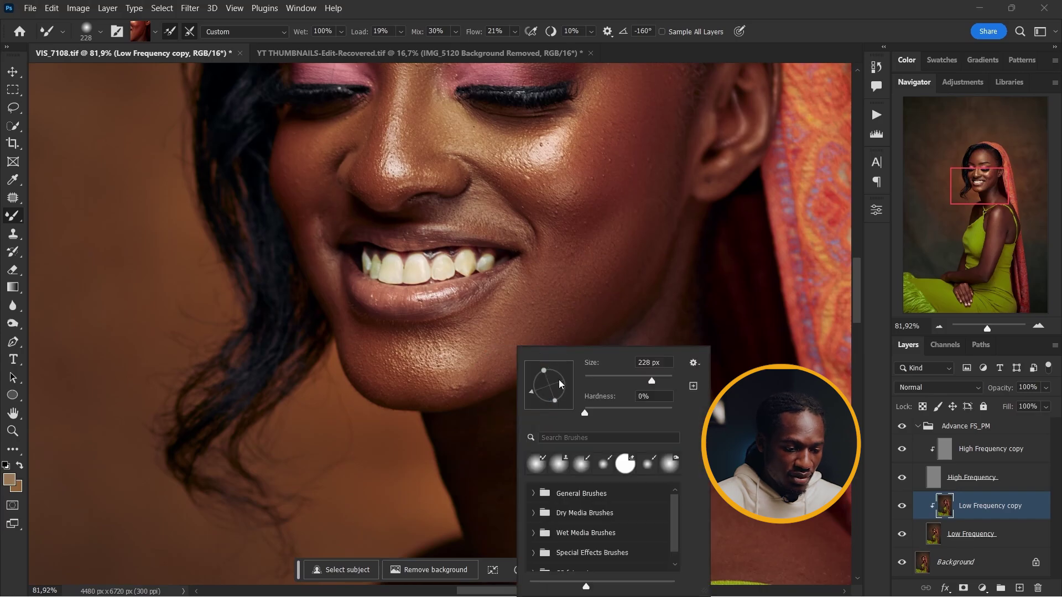
left_click(634, 378)
left_click(354, 356)
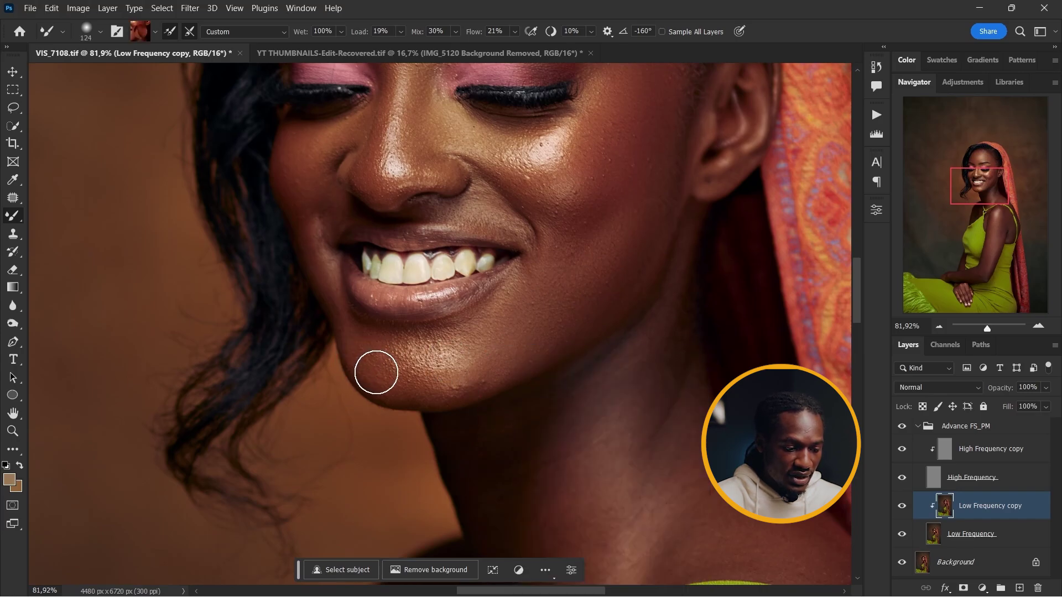
mouse_move(379, 373)
left_mouse_down()
mouse_move(412, 384)
mouse_move(389, 379)
mouse_move(471, 383)
mouse_move(477, 377)
mouse_move(465, 374)
mouse_move(486, 372)
mouse_move(437, 383)
mouse_move(455, 383)
left_mouse_up()
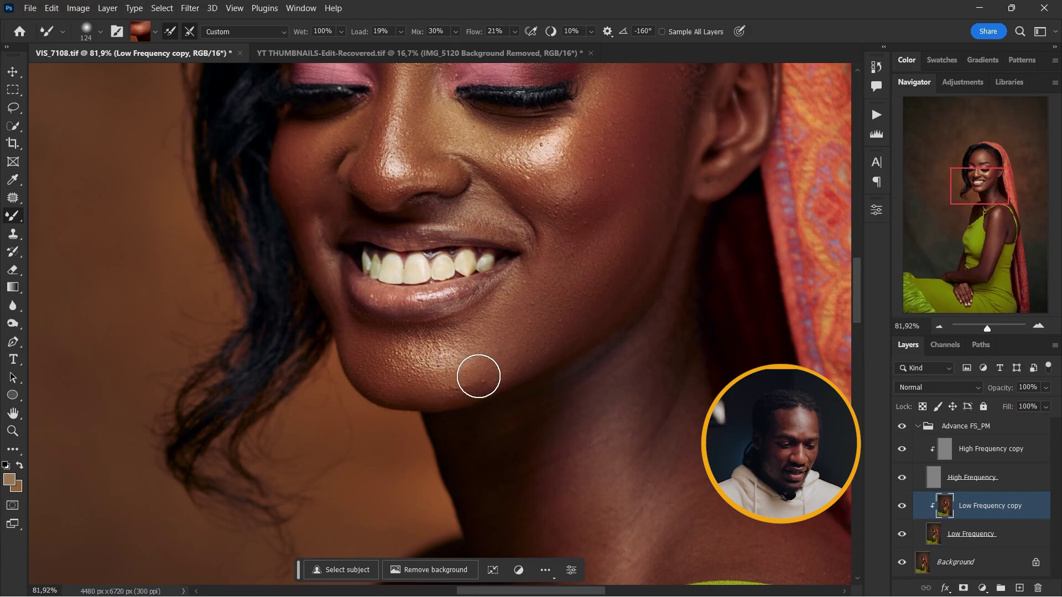
Step: Reduce the Mixer Brush to 94 px and blend the narrow cheek on the hair side, from the mouth corner up to under the eye
right_click(365, 345)
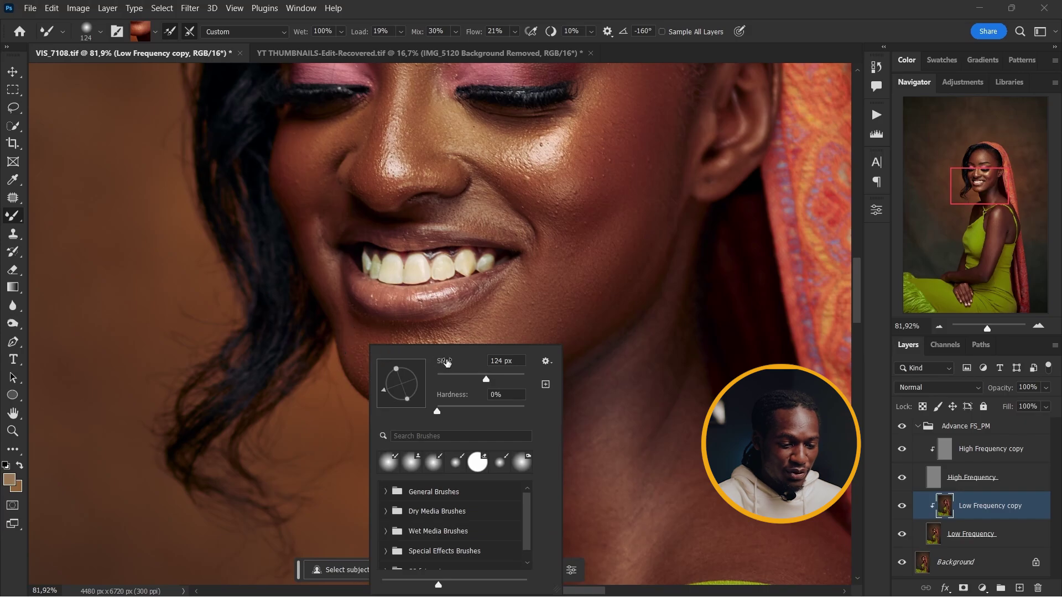
left_click_drag(478, 376, 478, 376)
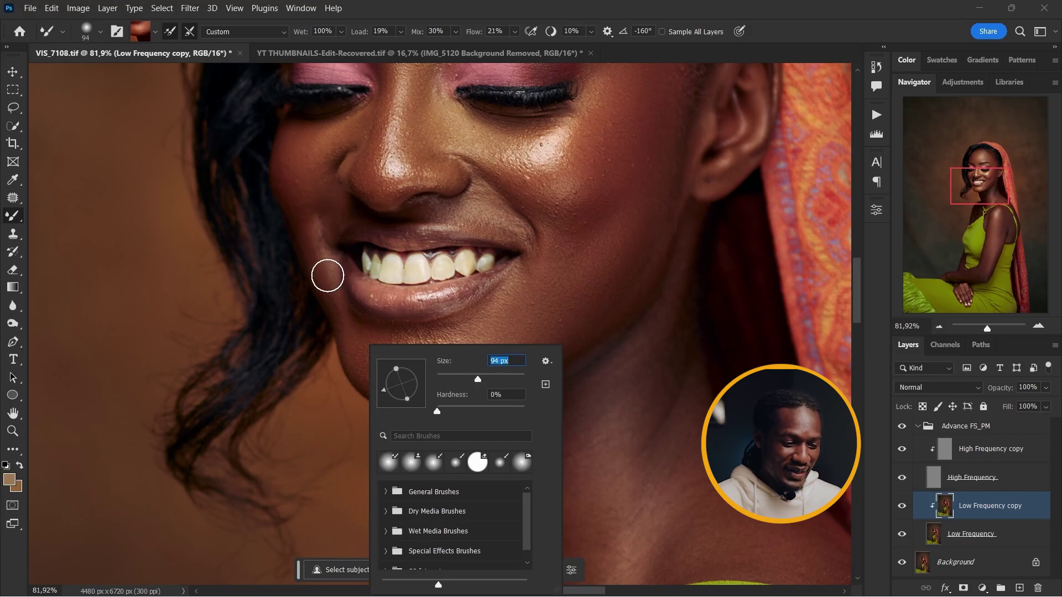
left_click(325, 277)
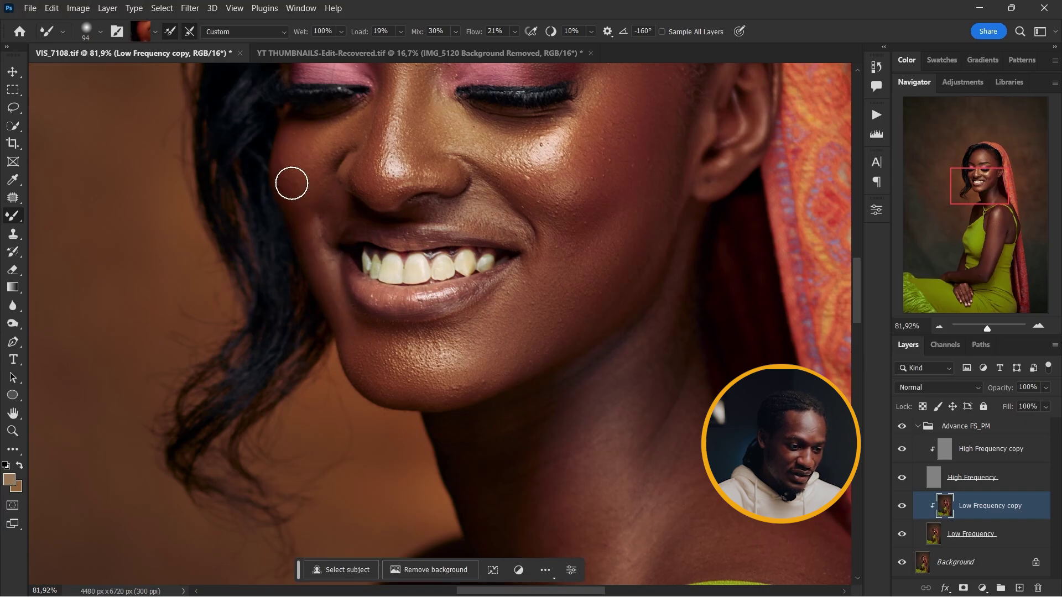
left_click(302, 141, "alt")
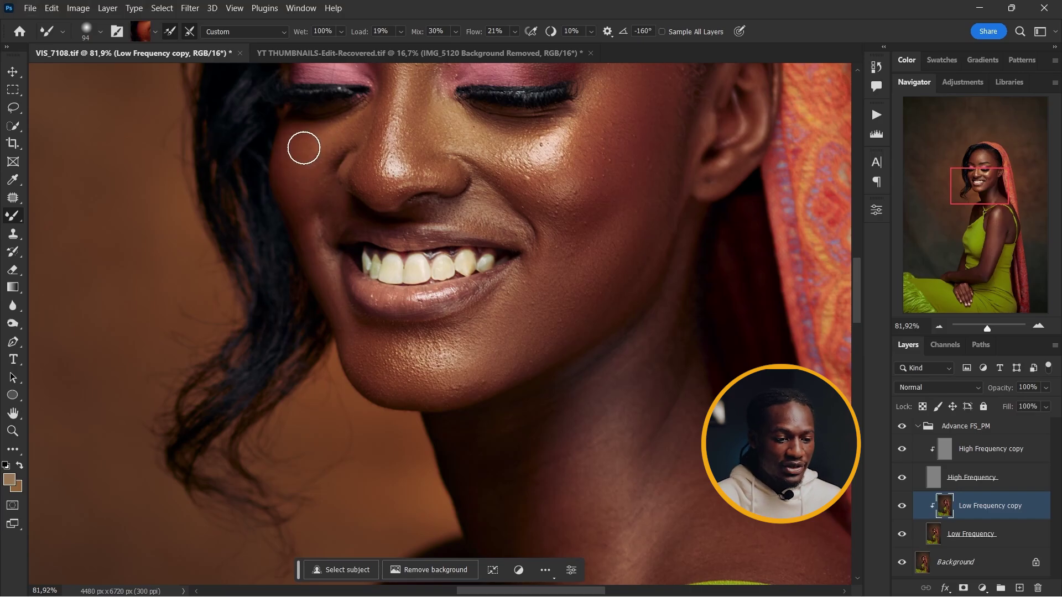
scroll(487, 218, "down", 4)
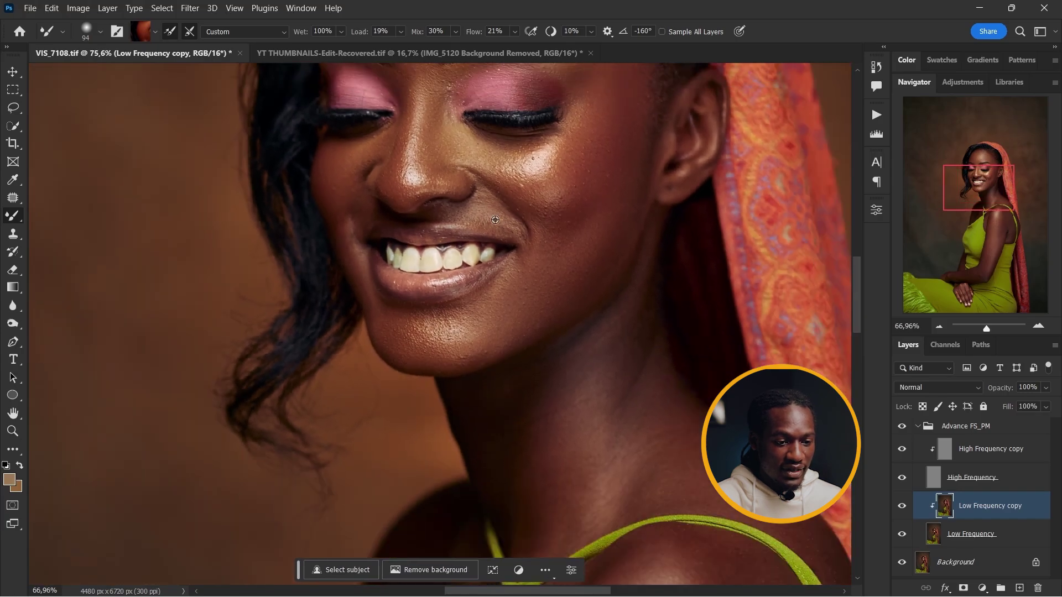
Step: Enlarge the Mixer Brush to 243 px and smooth the skin tones along the neck below the jaw
scroll(495, 220, "up", 5)
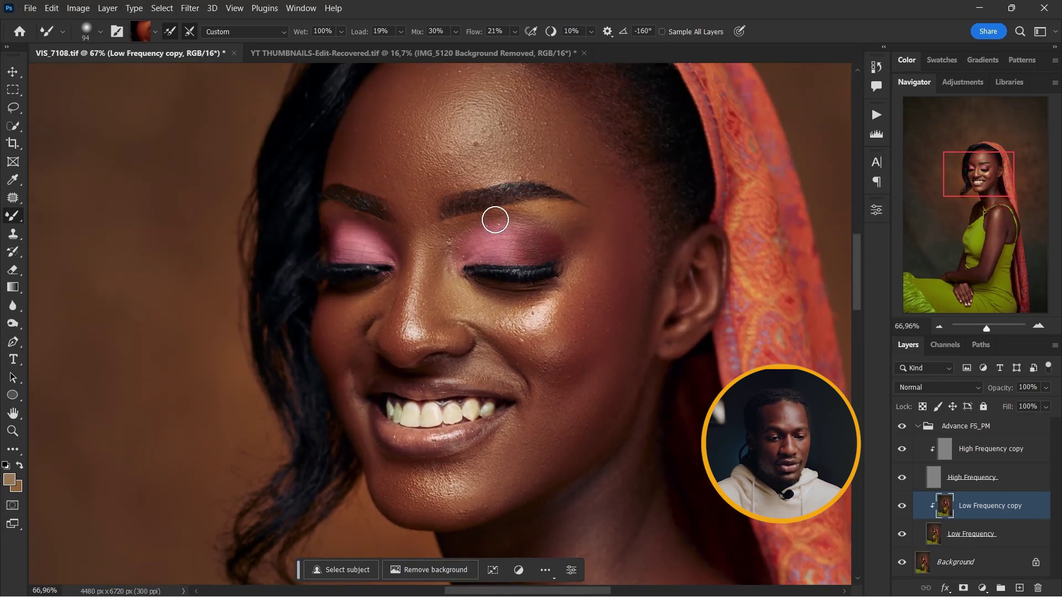
scroll(495, 219, "down", 2)
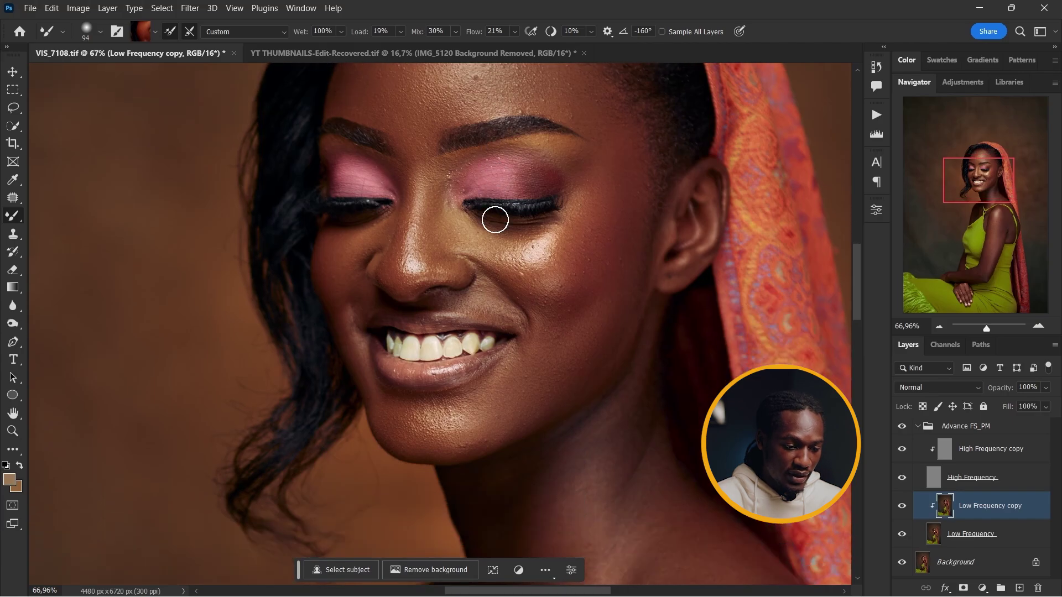
scroll(495, 219, "down", 7)
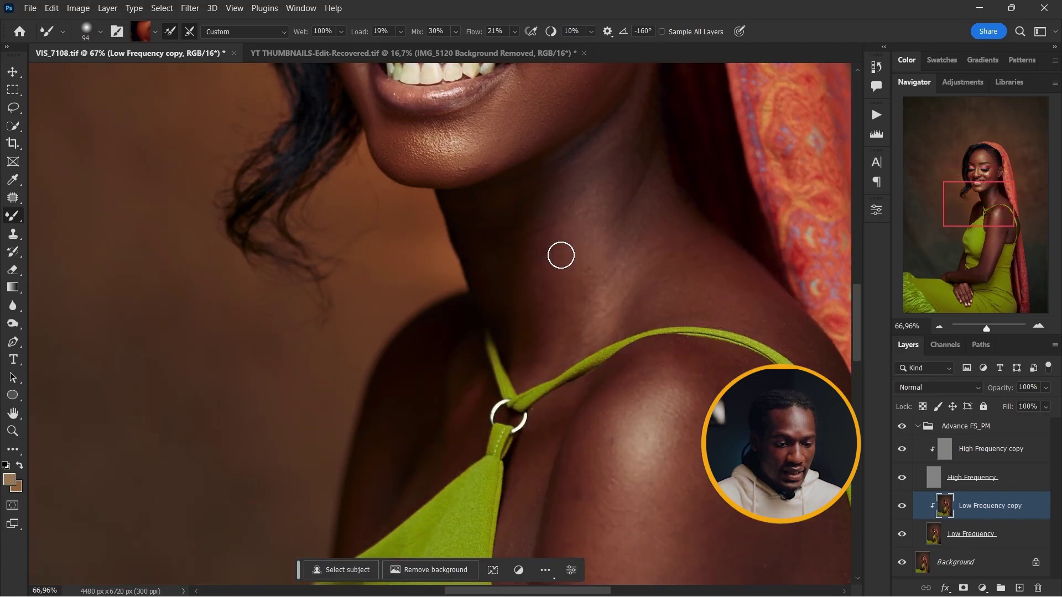
right_click(561, 255)
left_click_drag(697, 293, 706, 287)
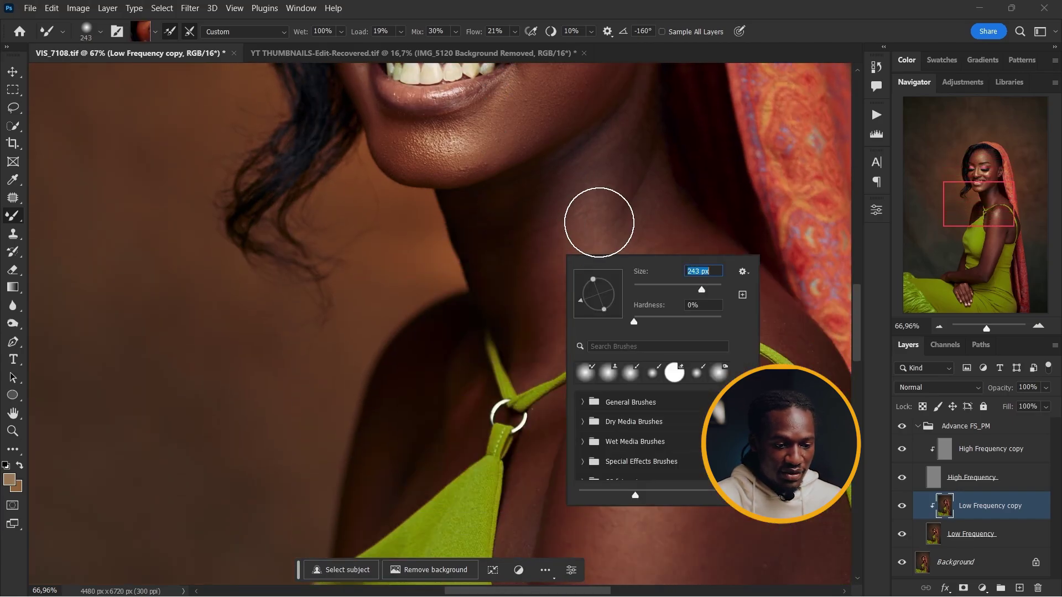
key("Return")
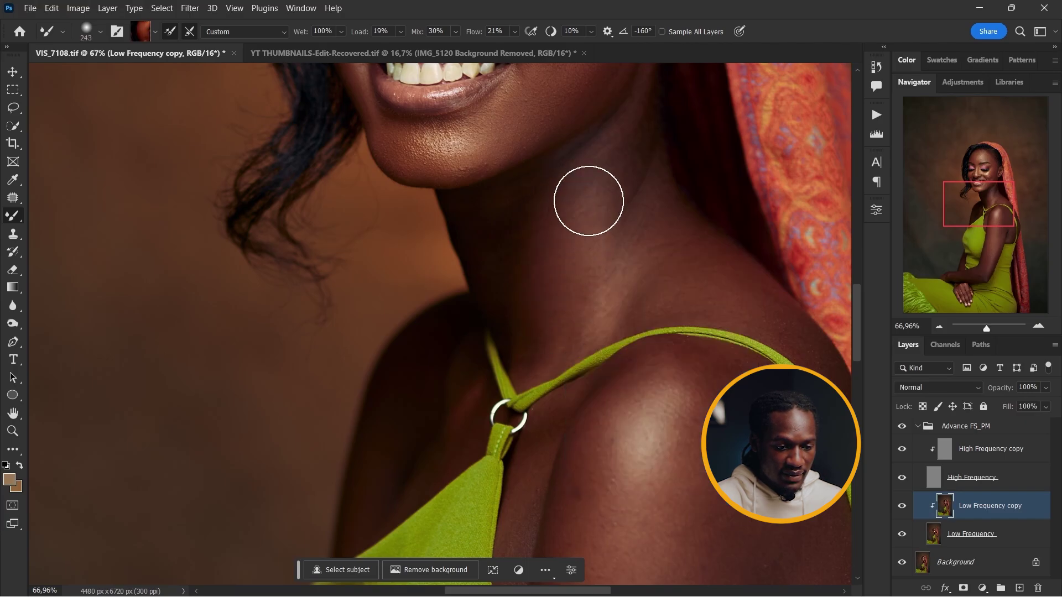
mouse_move(601, 250)
left_mouse_down()
mouse_move(603, 199)
mouse_move(680, 254)
mouse_move(650, 217)
left_mouse_up()
Step: Enlarge the Mixer Brush to 401 px and blend the tones of the near shoulder and upper arm
scroll(687, 274, "down", 5)
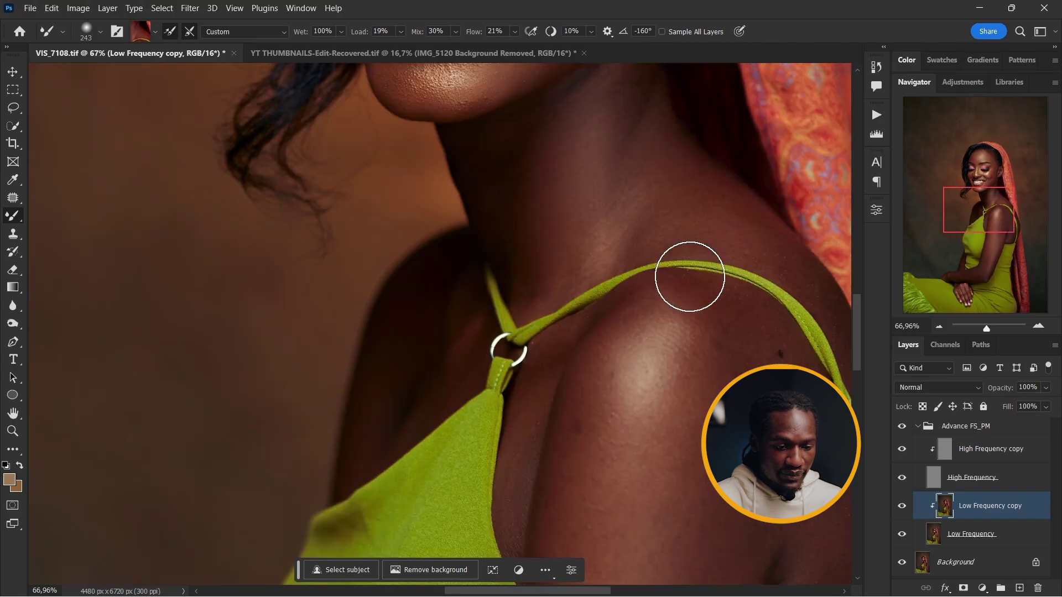
scroll(690, 276, "down", 2)
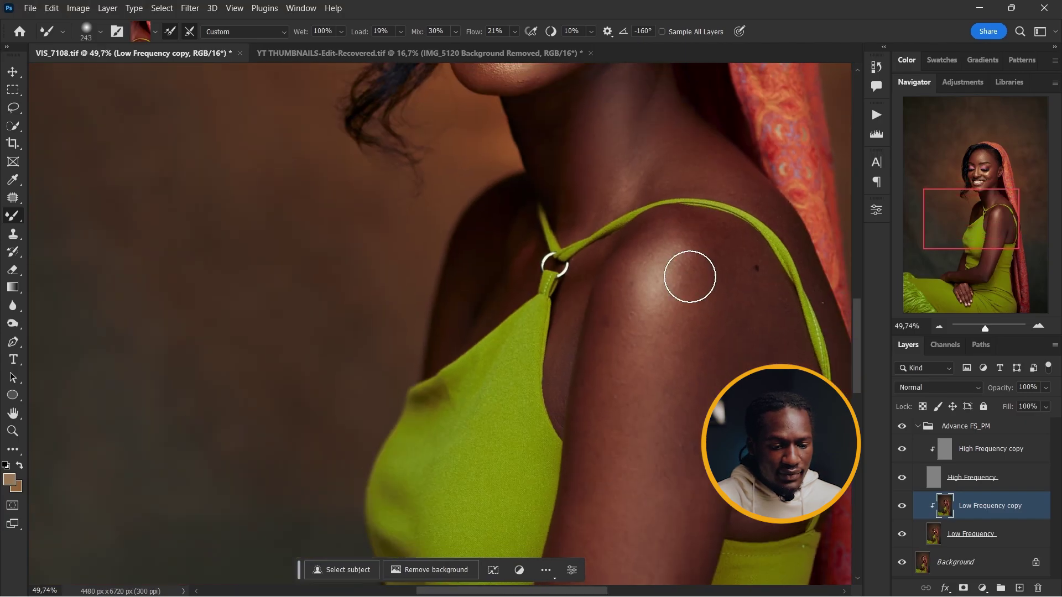
scroll(690, 277, "down", 2)
right_click(690, 276)
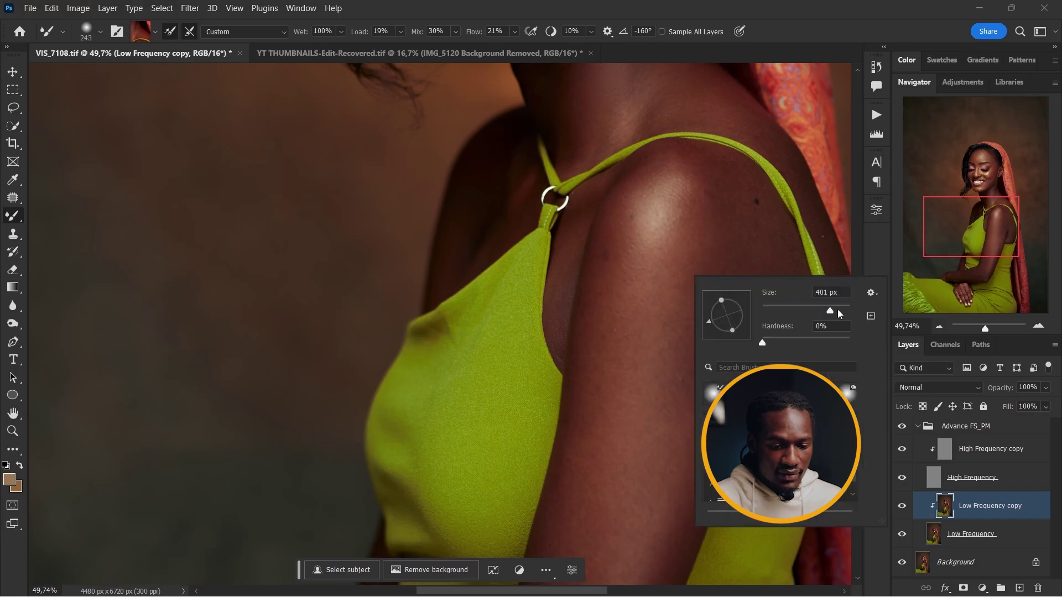
left_click(707, 222)
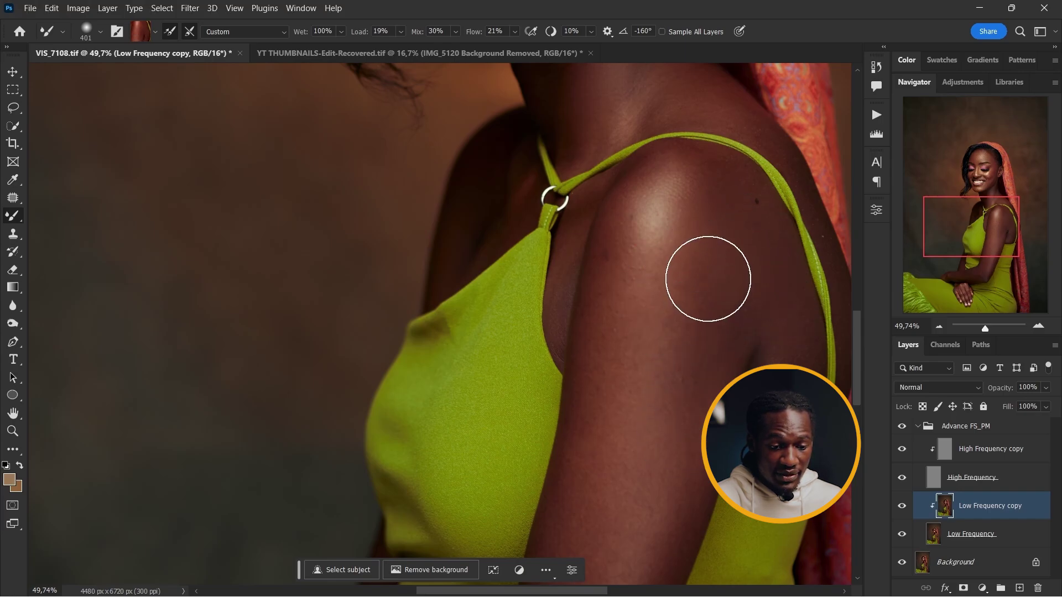
Step: Reduce the Mixer Brush to 177 px and blend the front edge of the shoulder beside the dress neckline
right_click(631, 319)
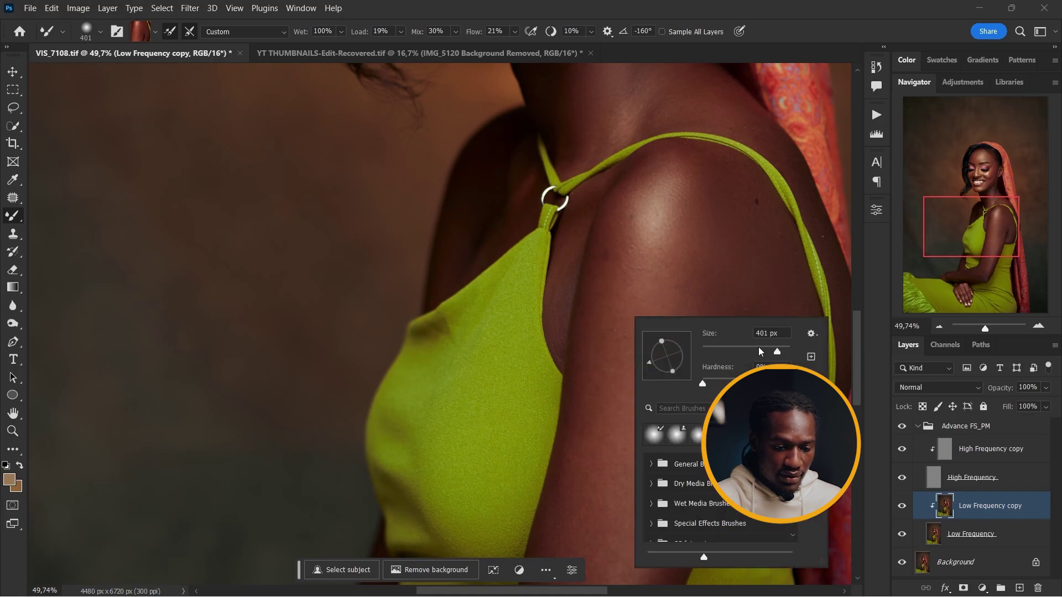
left_click_drag(765, 351, 763, 352)
left_click(610, 233)
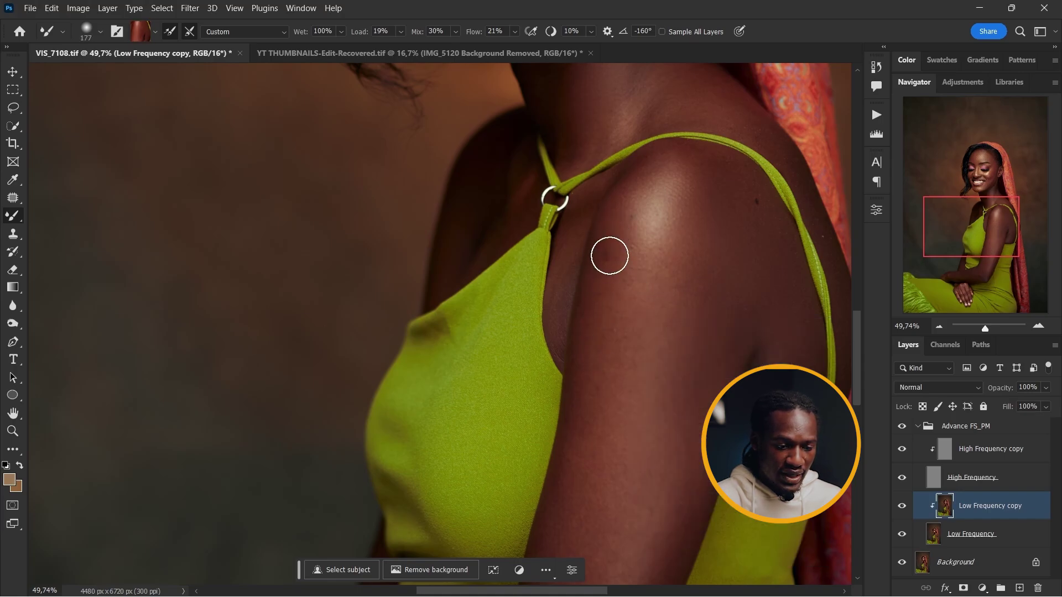
Step: Set the Mixer Brush size to 259 px and smooth the front of the shoulder up into its highlight
right_click(635, 208)
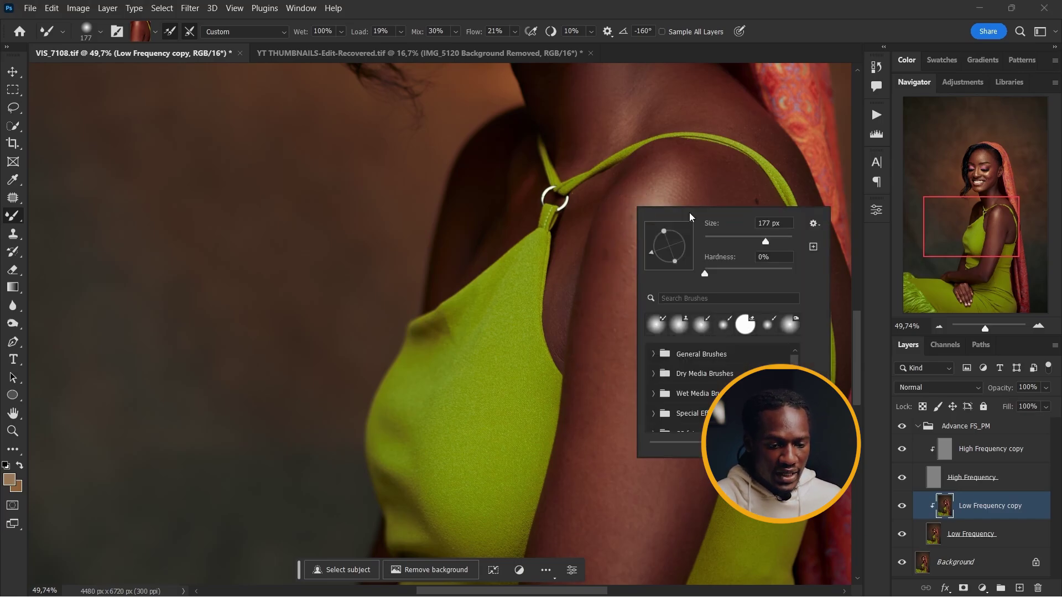
left_click_drag(770, 238, 778, 238)
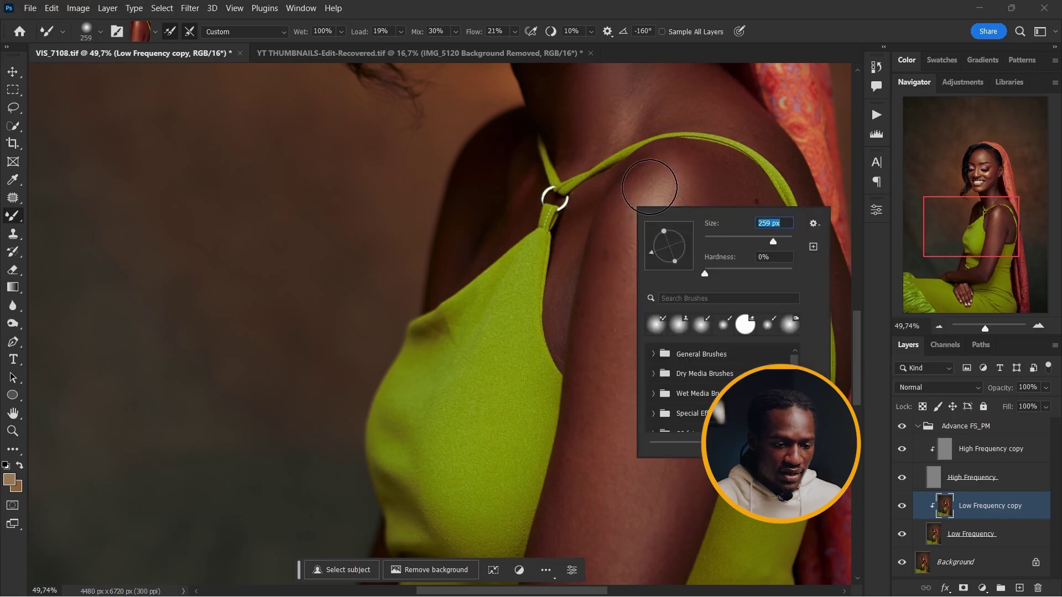
key("Return")
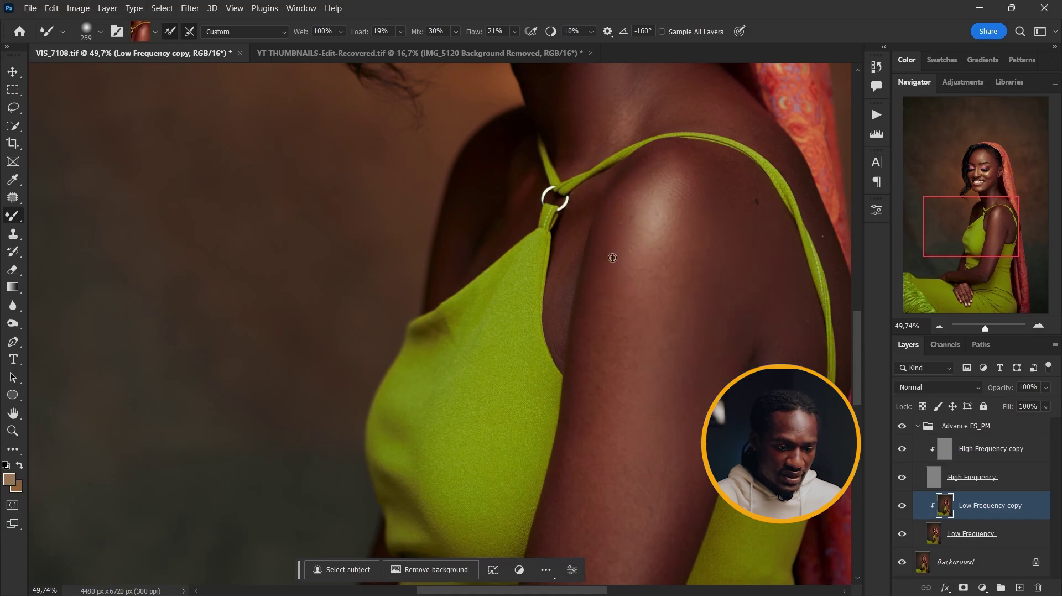
mouse_move(612, 258)
left_mouse_down()
mouse_move(598, 375)
mouse_move(620, 263)
mouse_move(661, 179)
left_mouse_up()
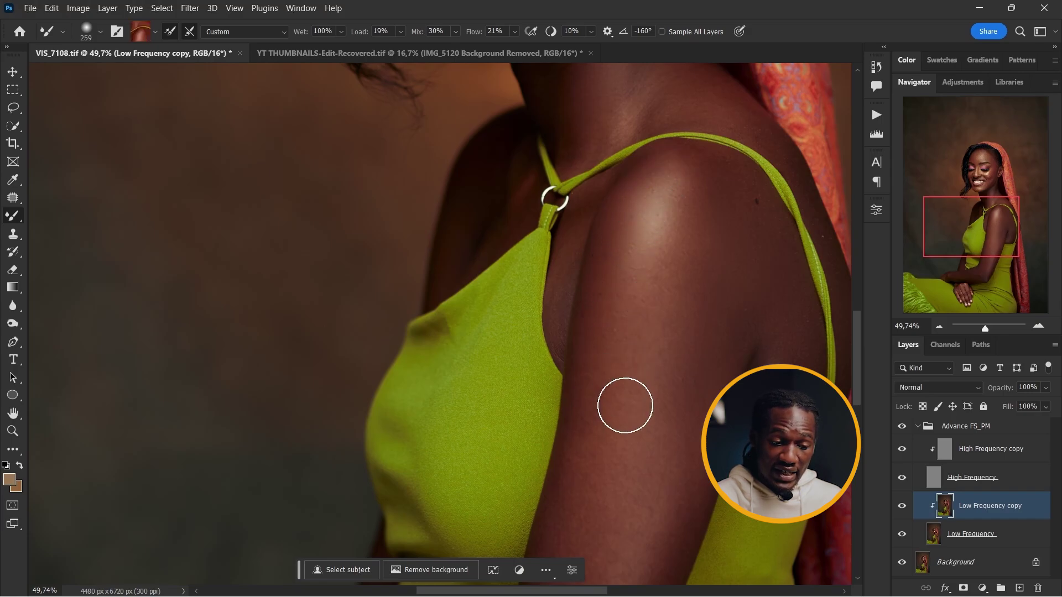
Step: Even out the tones down the front side of the upper arm with repeated 259 px Mixer Brush strokes
scroll(625, 405, "down", 5)
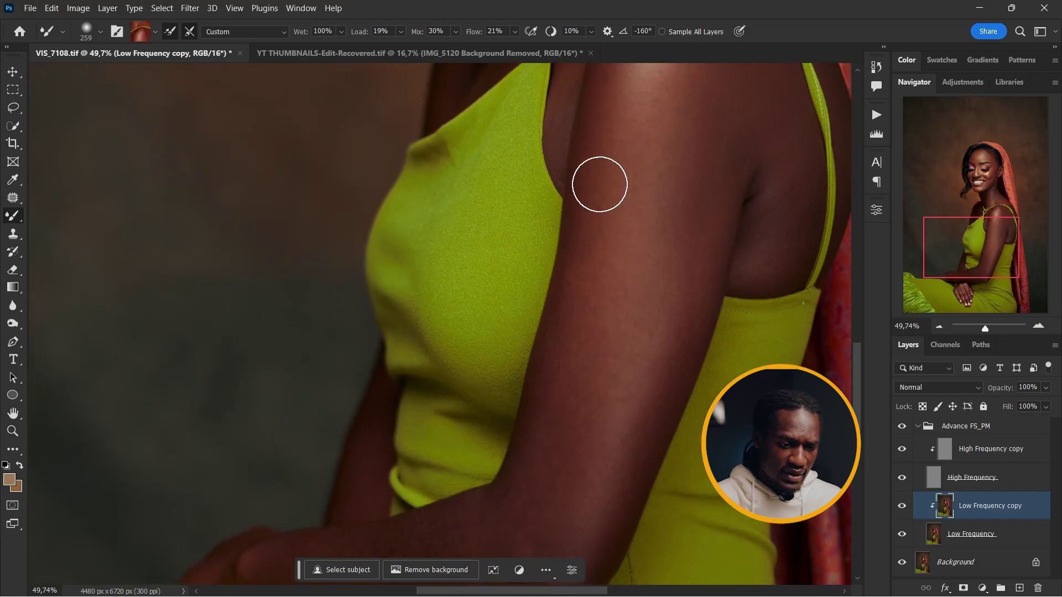
left_click_drag(597, 147, 586, 262)
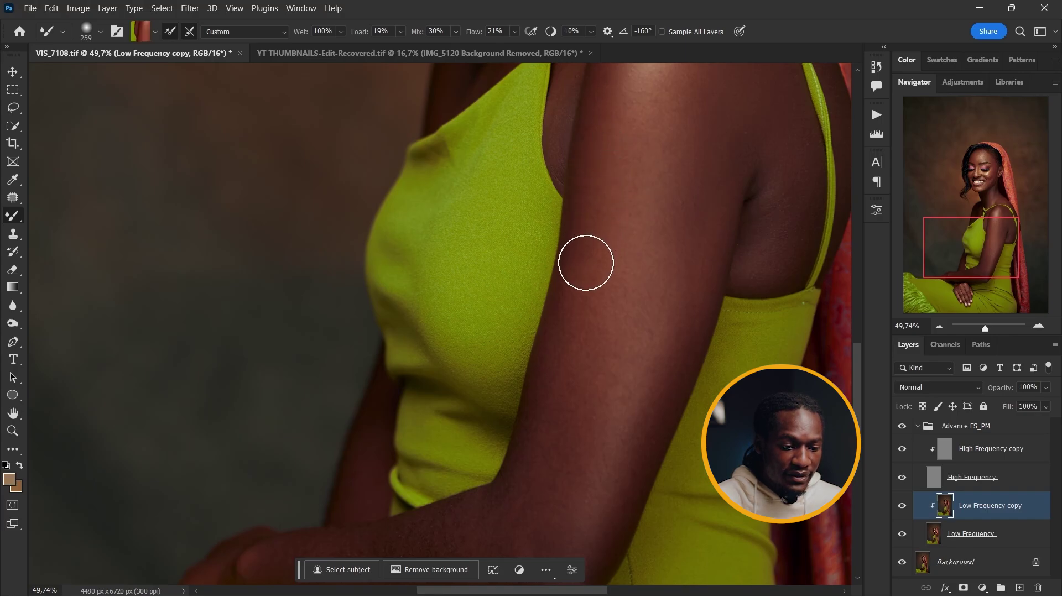
mouse_move(608, 130)
left_mouse_down()
mouse_move(584, 288)
mouse_move(562, 345)
left_mouse_up()
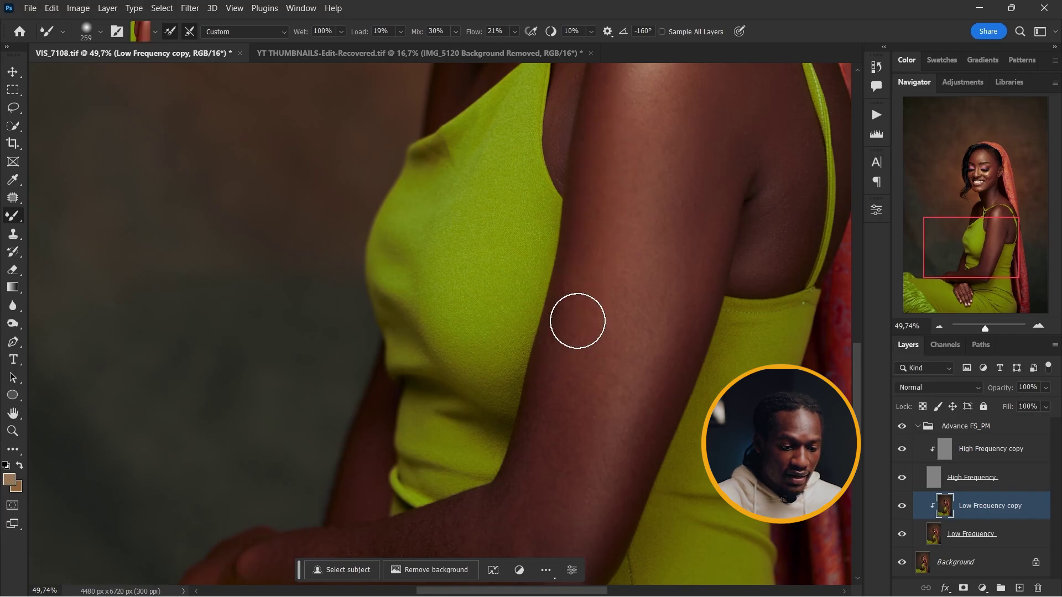
left_click_drag(585, 291, 571, 325)
mouse_move(588, 256)
left_mouse_down()
mouse_move(558, 405)
mouse_move(581, 437)
mouse_move(591, 340)
left_mouse_up()
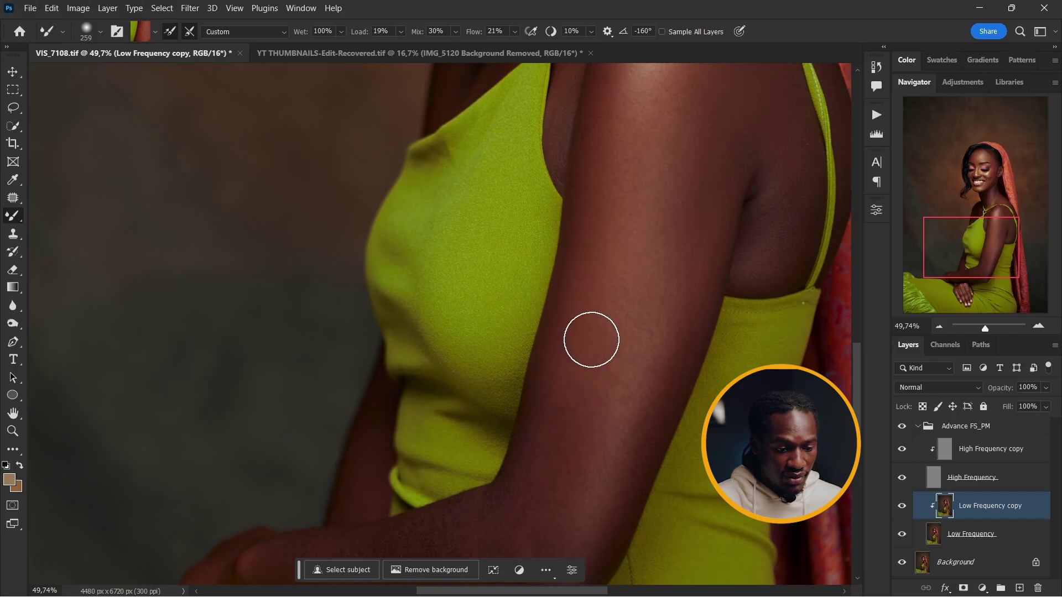
Step: Enlarge the Mixer Brush to 432 px and blend the broad tones of the upper arm down toward the elbow
right_click(591, 339)
left_click_drag(740, 372, 746, 372)
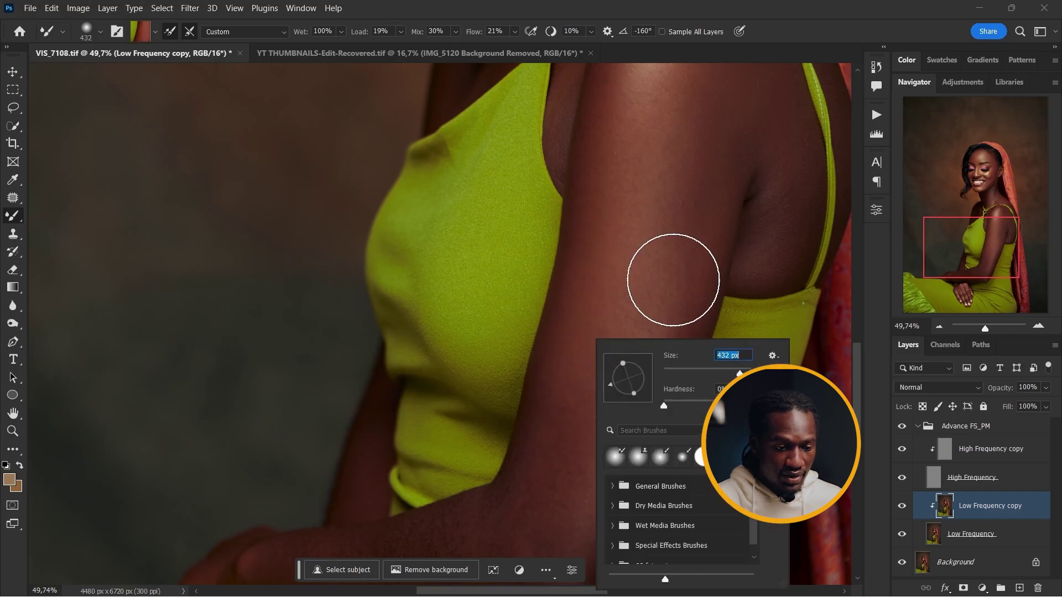
left_click(614, 309)
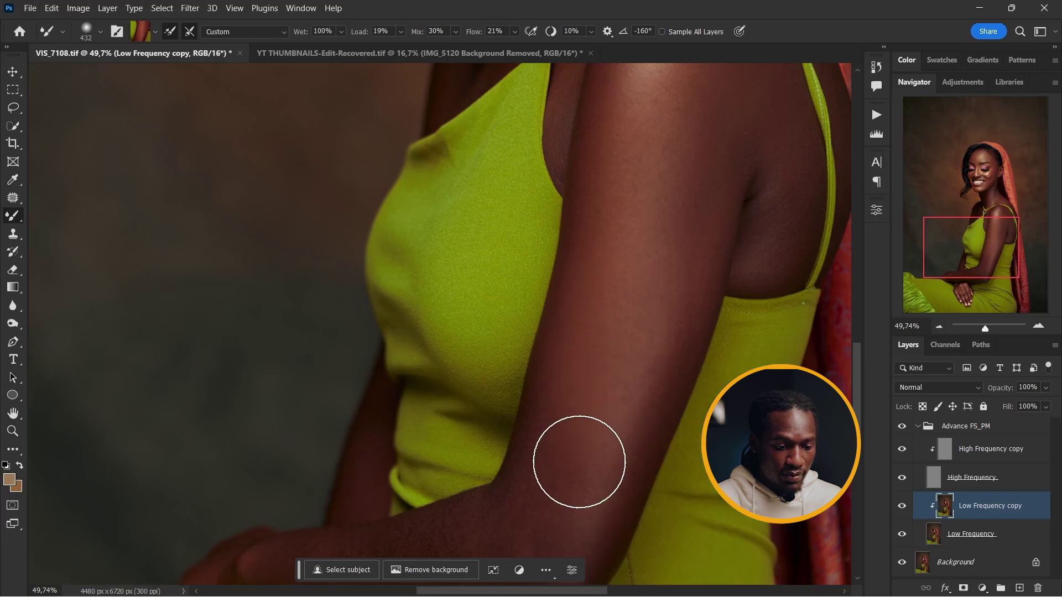
scroll(576, 462, "down", 5)
mouse_move(610, 231)
left_mouse_down()
mouse_move(557, 293)
mouse_move(547, 331)
mouse_move(560, 254)
mouse_move(530, 361)
mouse_move(567, 257)
mouse_move(563, 331)
mouse_move(600, 332)
mouse_move(620, 253)
mouse_move(629, 274)
mouse_move(591, 235)
left_mouse_up()
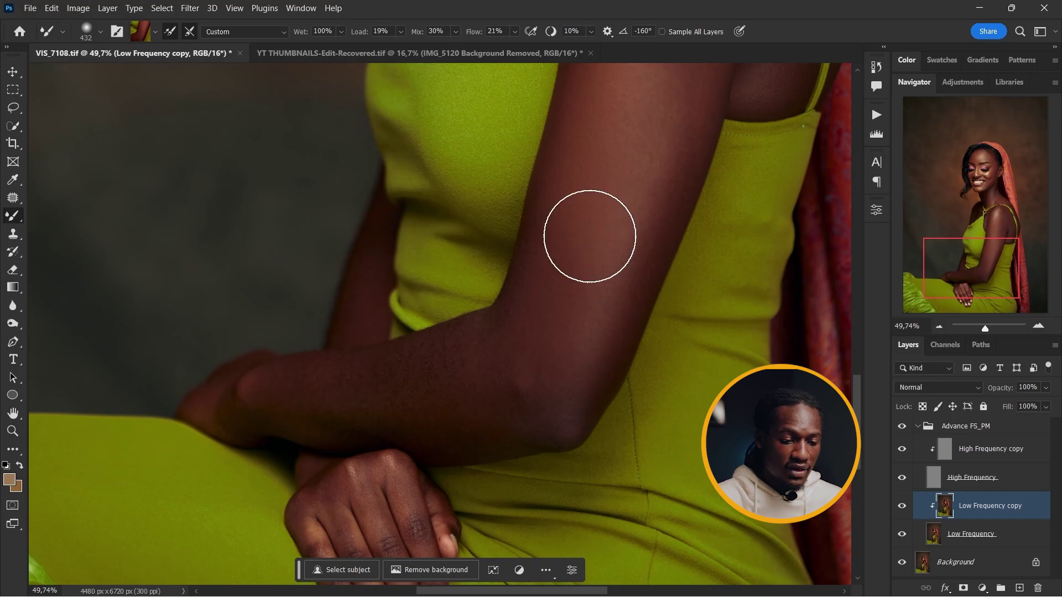
Step: Reduce the Mixer Brush to 196 px for working around the elbow
scroll(588, 233, "up", 5)
scroll(588, 228, "up", 3)
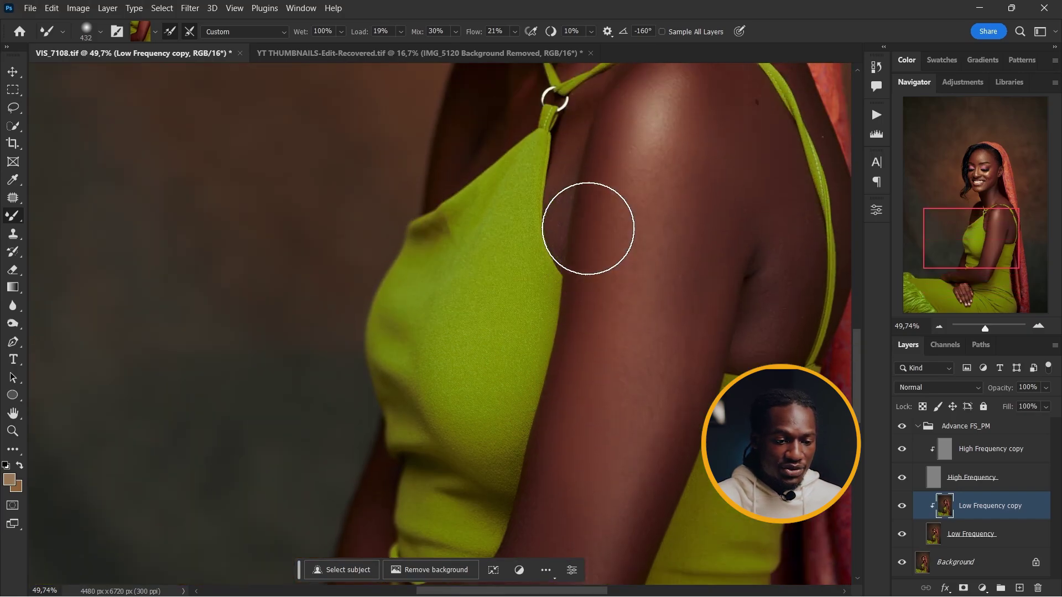
scroll(659, 356, "down", 6)
right_click(626, 269)
double_click(762, 285)
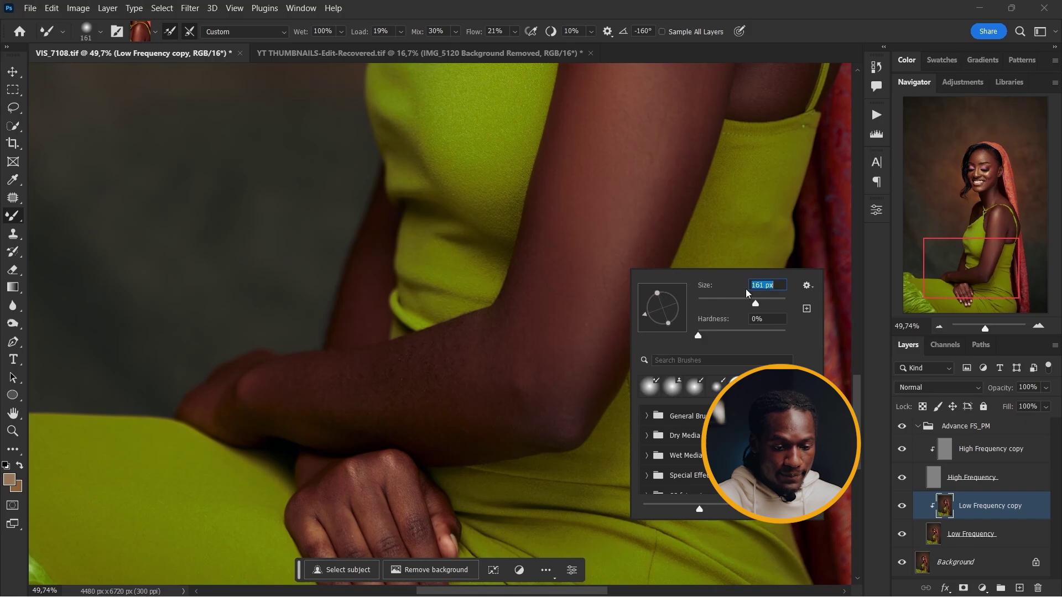
type("196")
key("Return")
scroll(677, 235, "up", 2)
scroll(672, 284, "down", 3)
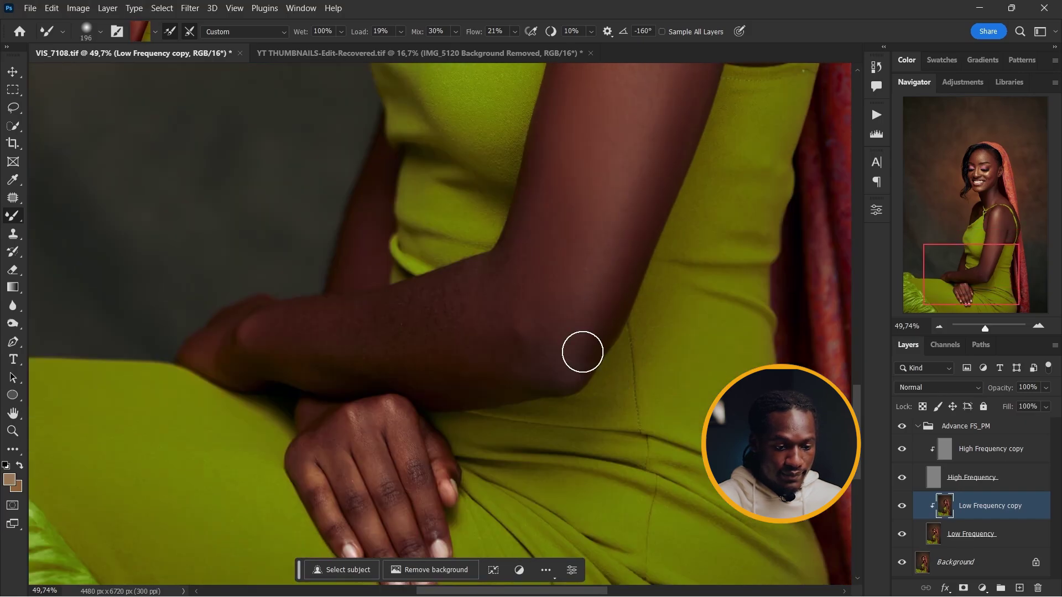
Step: Enlarge the Mixer Brush to 385 px and smooth the forearm from the elbow toward the wrist
right_click(567, 299)
left_click_drag(663, 332, 689, 332)
key("Return")
mouse_move(534, 304)
left_mouse_down()
mouse_move(431, 325)
mouse_move(489, 310)
mouse_move(411, 362)
mouse_move(349, 351)
left_mouse_up()
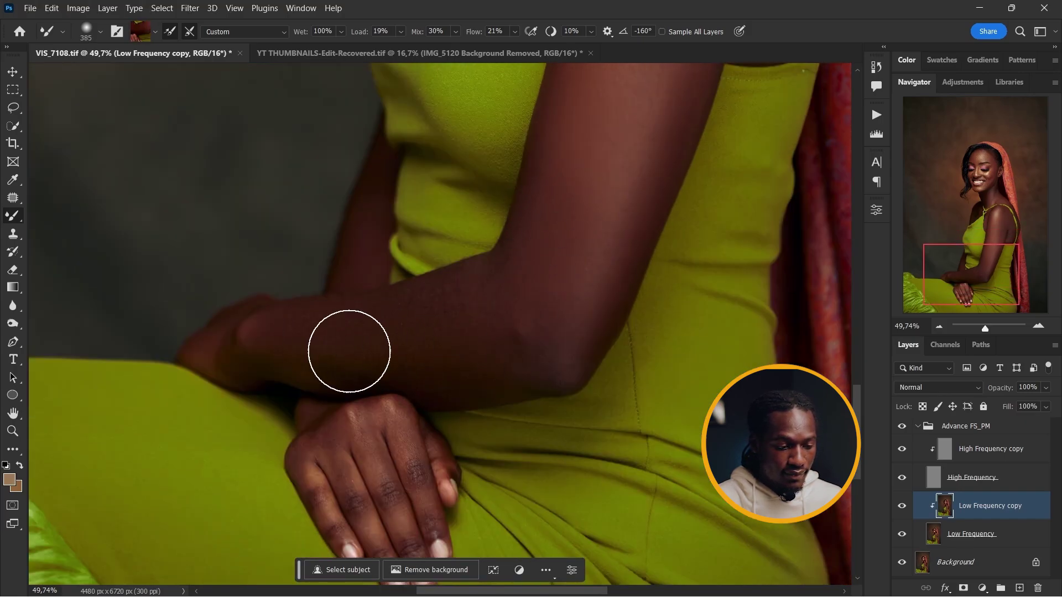
Step: Reduce the Mixer Brush to 100 px and blend the skin at the base of the neck above the dress strap
scroll(533, 301, "up", 2)
scroll(600, 197, "down", 2)
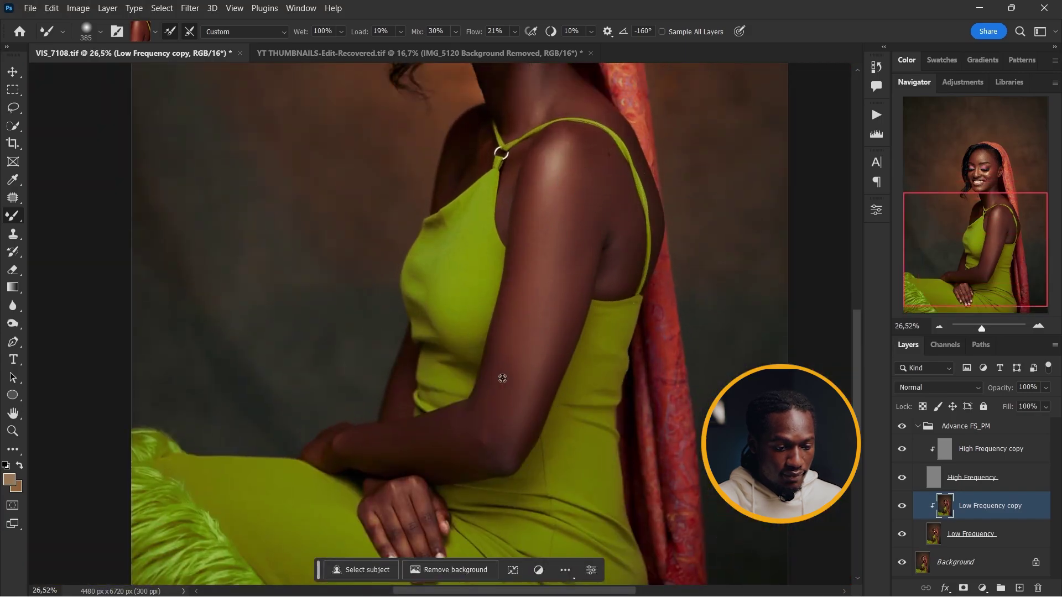
scroll(588, 341, "down", 3)
scroll(588, 342, "up", 6)
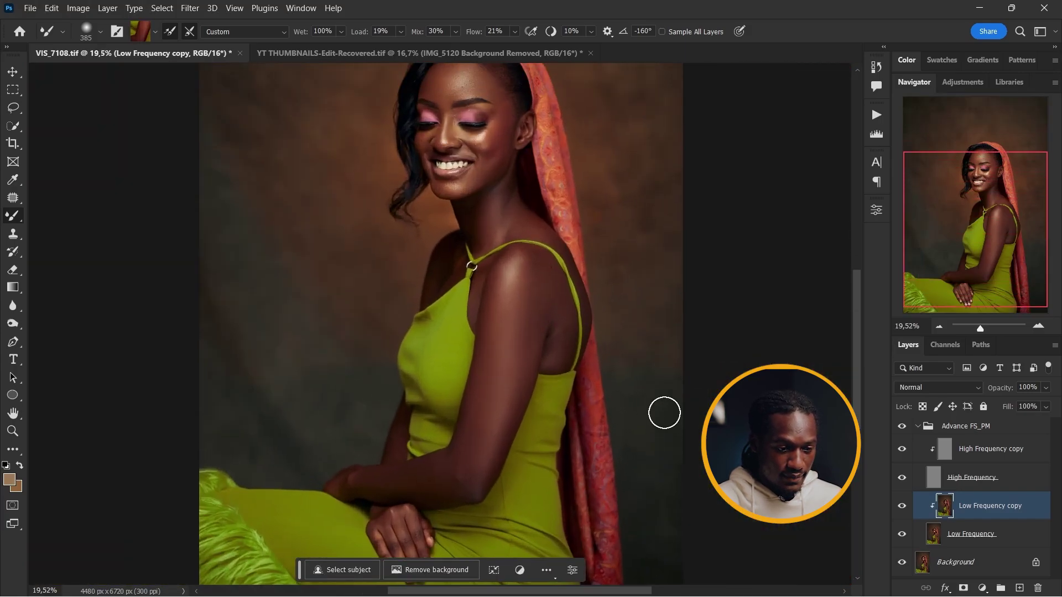
right_click(487, 244)
left_click_drag(624, 287, 608, 287)
key("Return")
left_click_drag(485, 244, 481, 218)
Step: Enlarge the Mixer Brush to 193 px and blend the lower forehead above the eyebrows
scroll(676, 348, "down", 3)
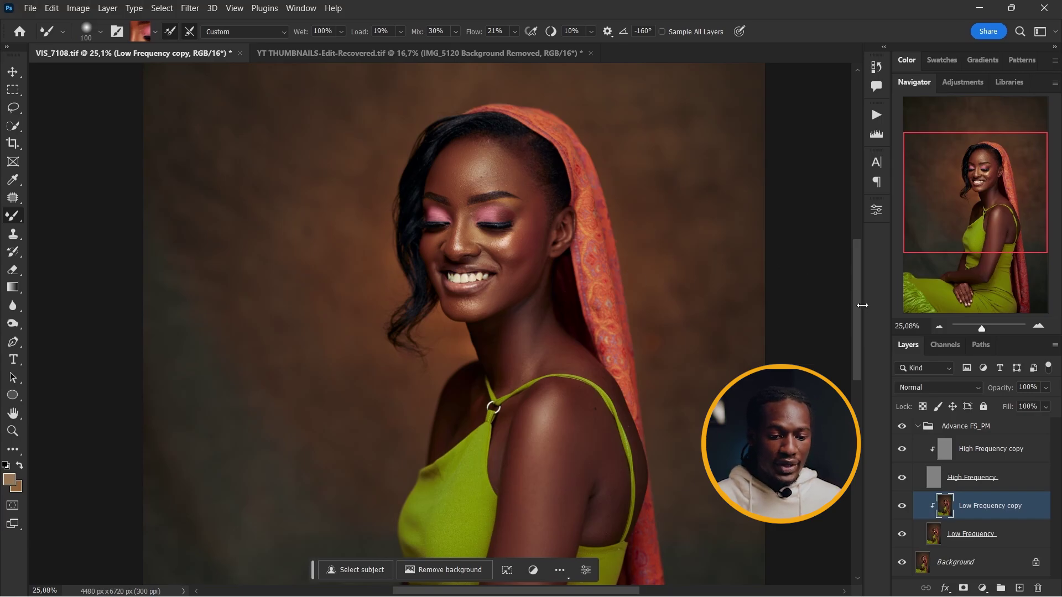
mouse_move(858, 302)
left_mouse_down()
mouse_move(851, 272)
mouse_move(854, 285)
left_mouse_up()
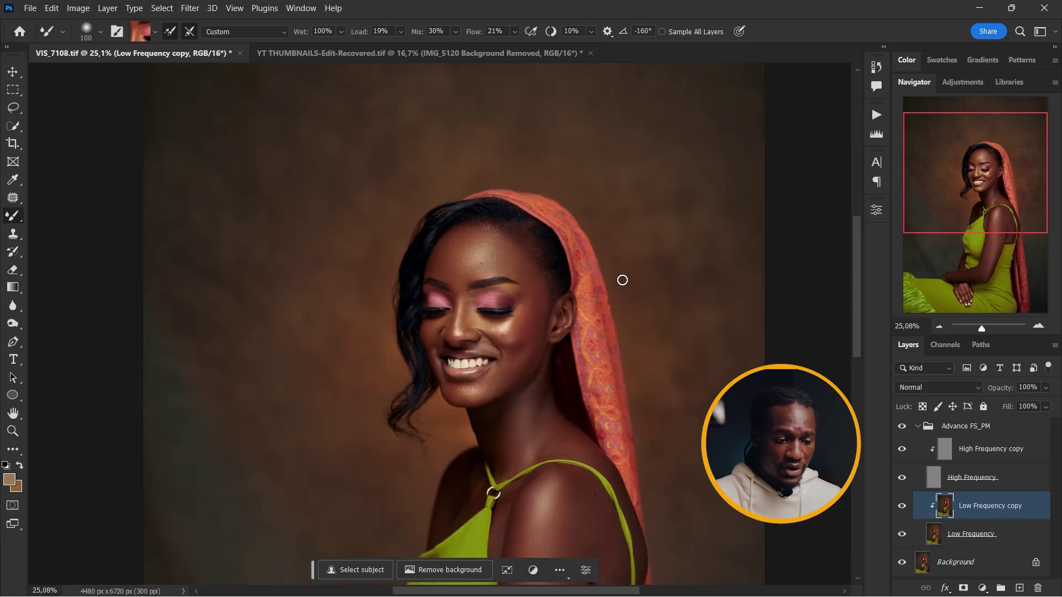
scroll(489, 255, "up", 5)
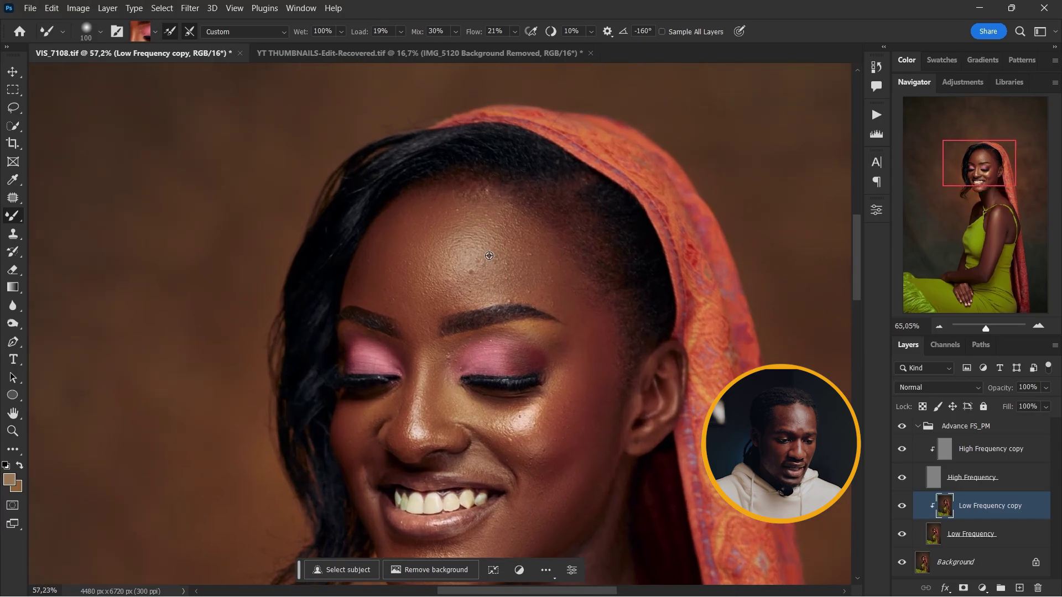
scroll(489, 256, "up", 1)
right_click(444, 308)
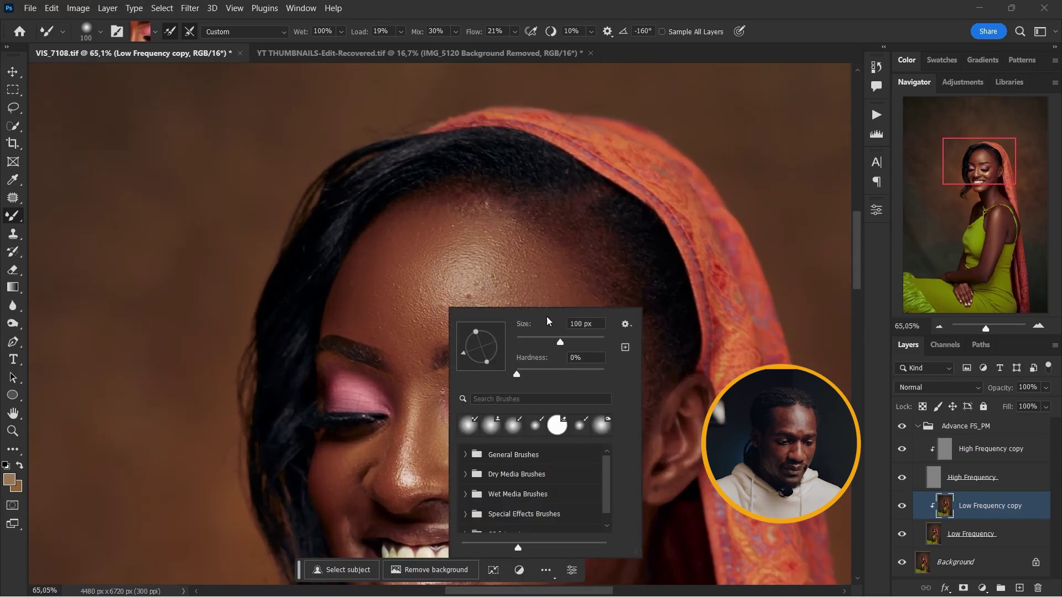
left_click(582, 342)
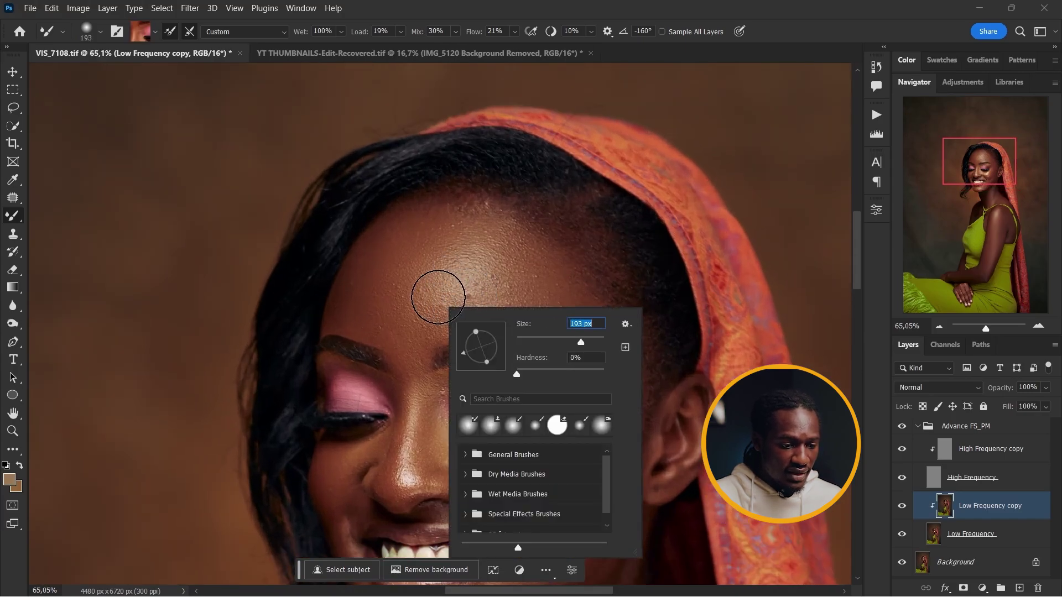
left_click(438, 297)
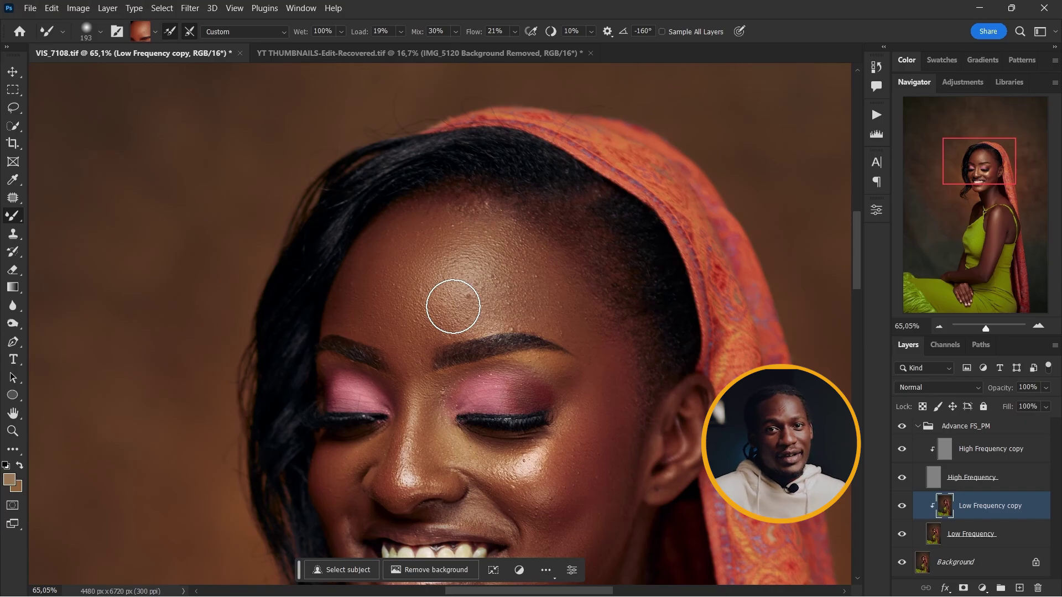
key("h")
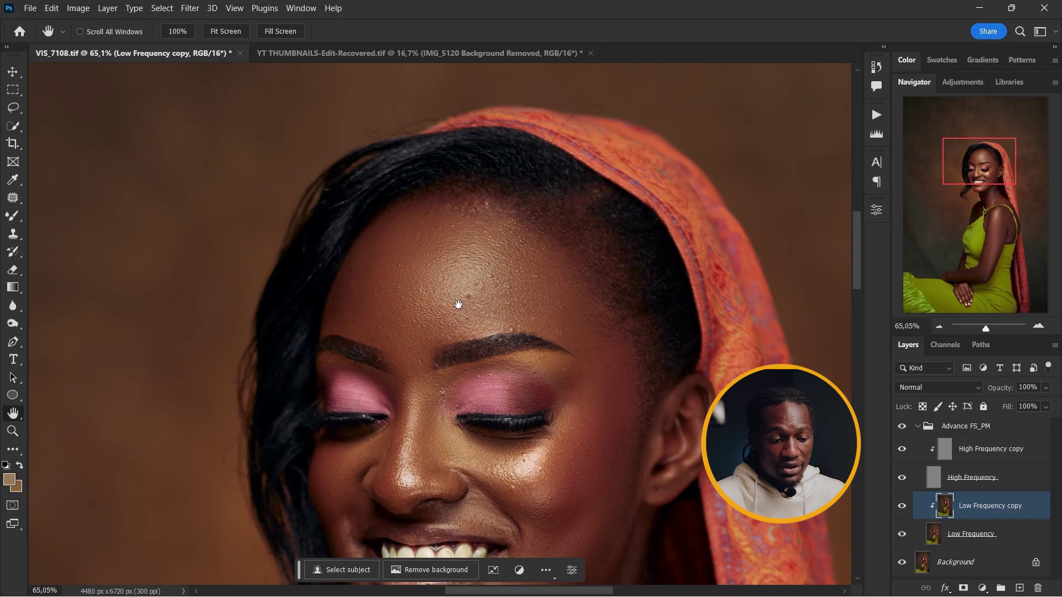
Step: Select the High Frequency copy layer and activate the Clone Stamp tool for retouching the forehead texture
key("z")
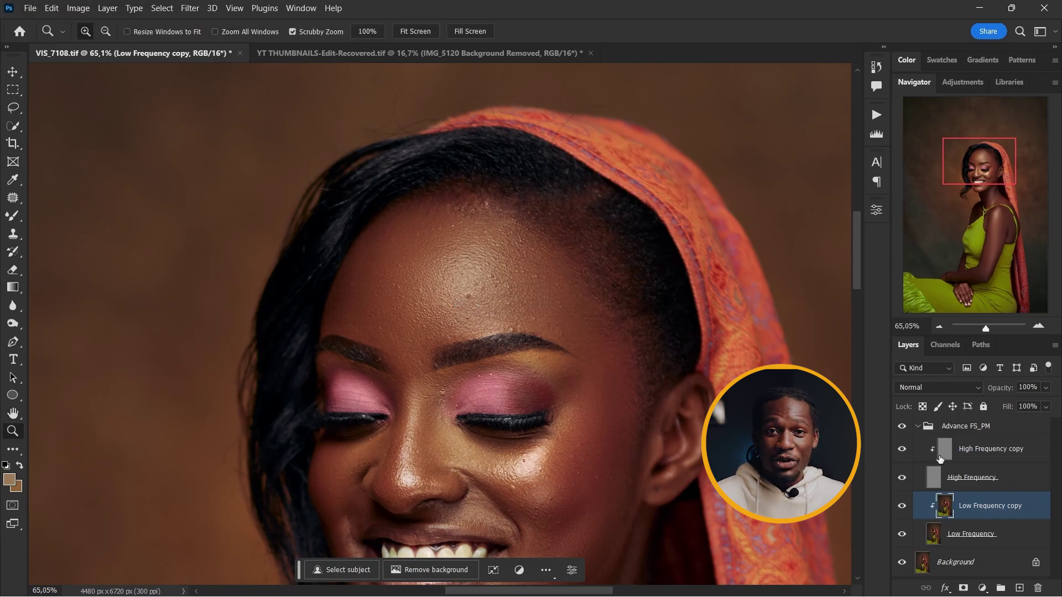
left_click(1027, 452)
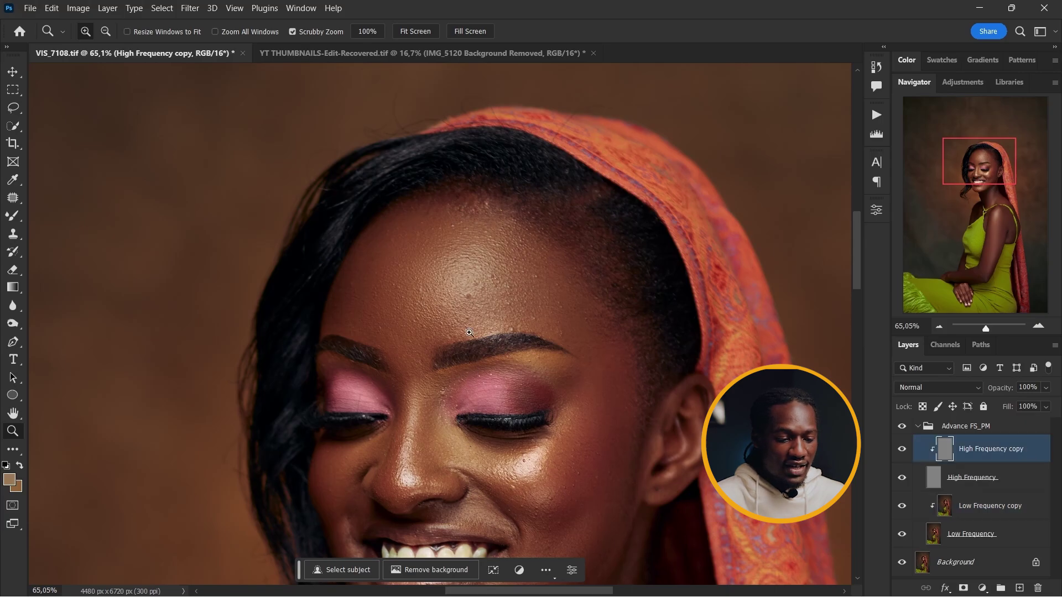
left_click(13, 236)
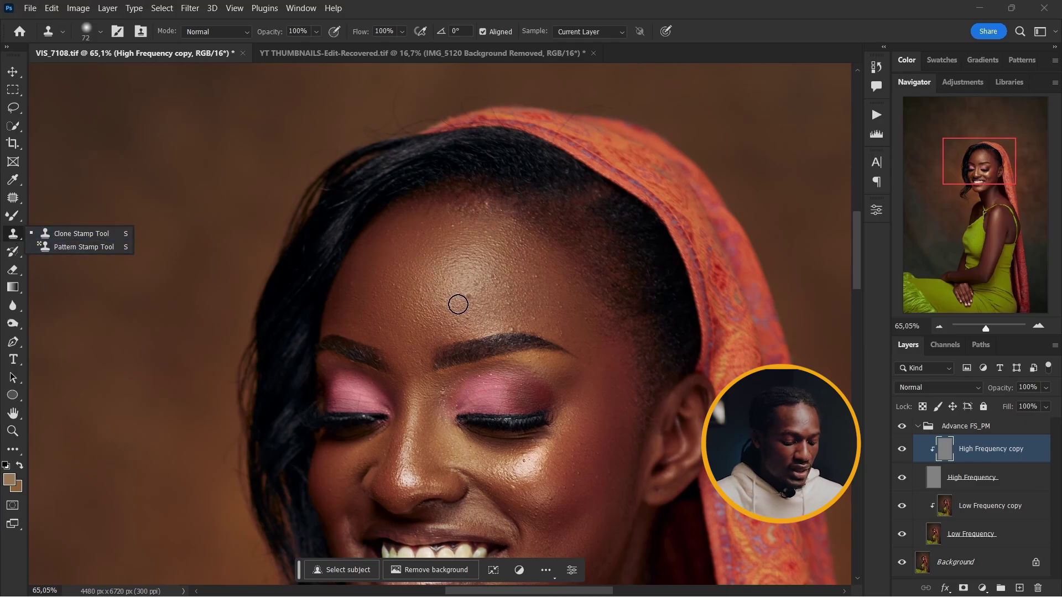
scroll(522, 297, "up", 1)
scroll(522, 297, "up", 8)
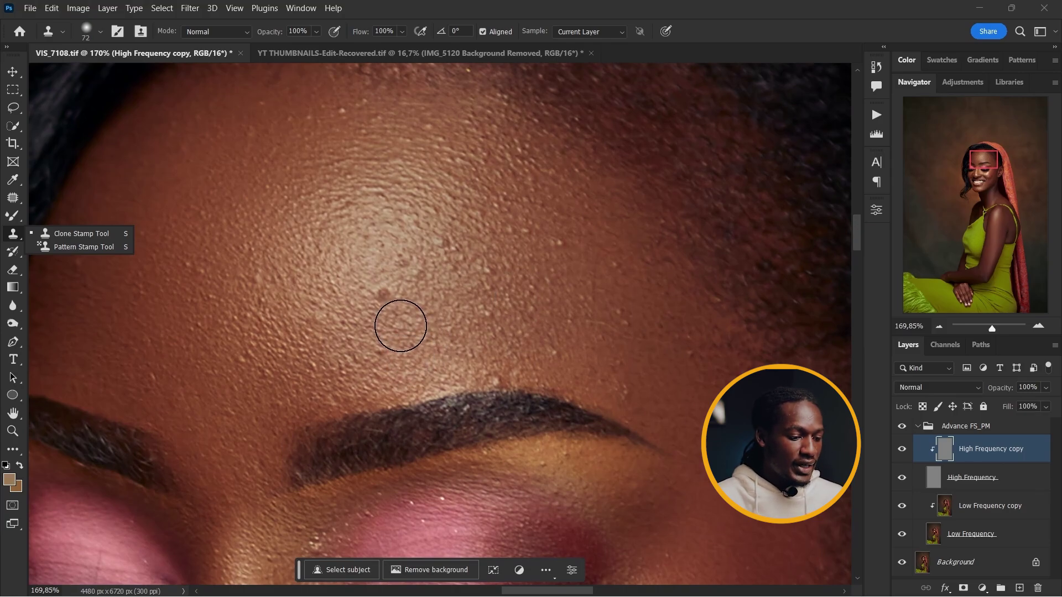
left_click(12, 239)
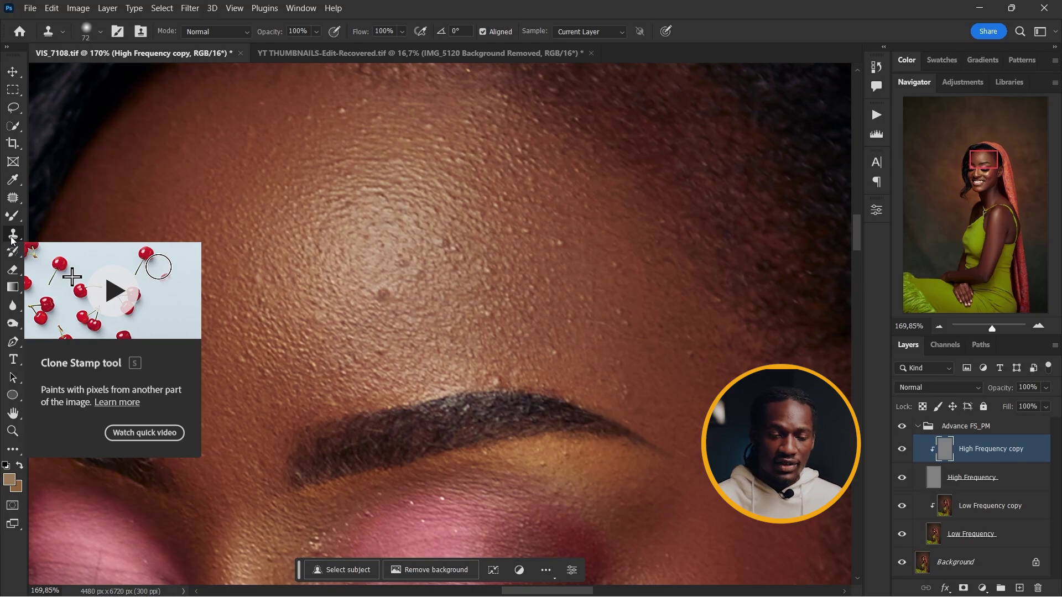
Step: Set the Clone Stamp brush to 44 px and clone clean skin texture over the forehead blemishes
right_click(449, 323)
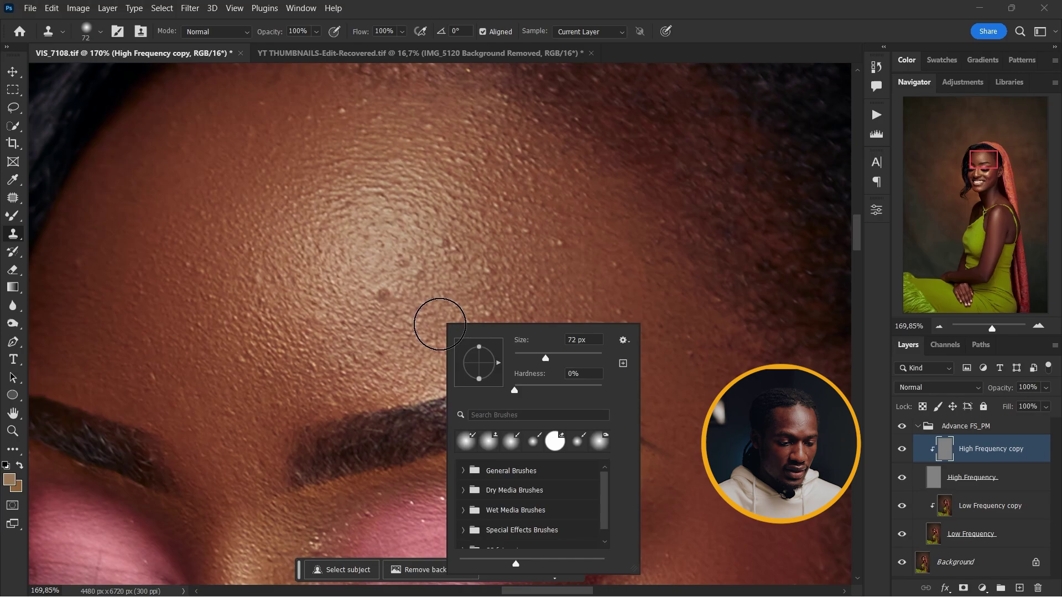
left_click(534, 358)
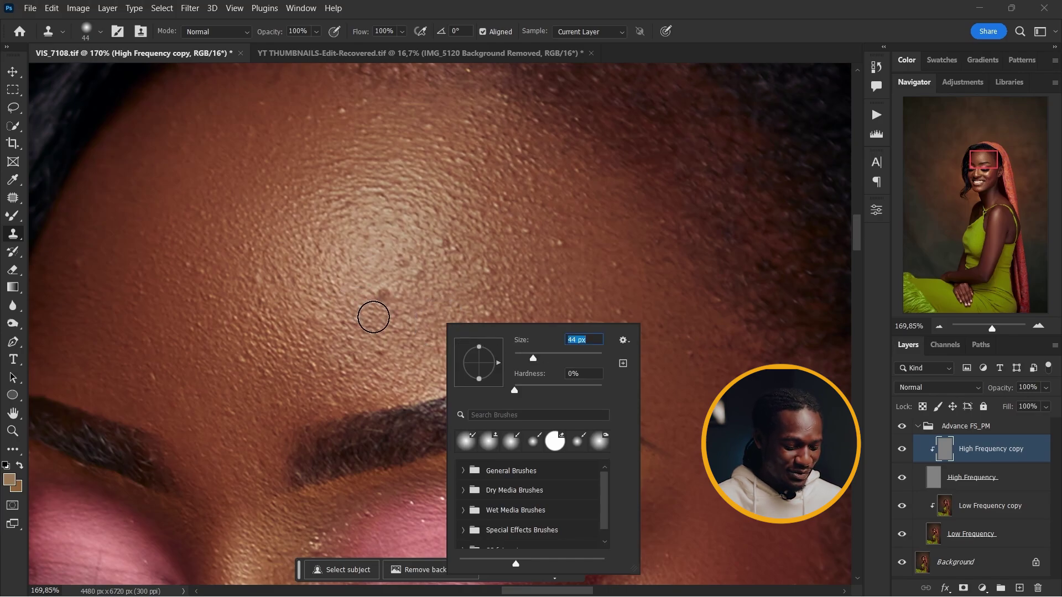
key("Return")
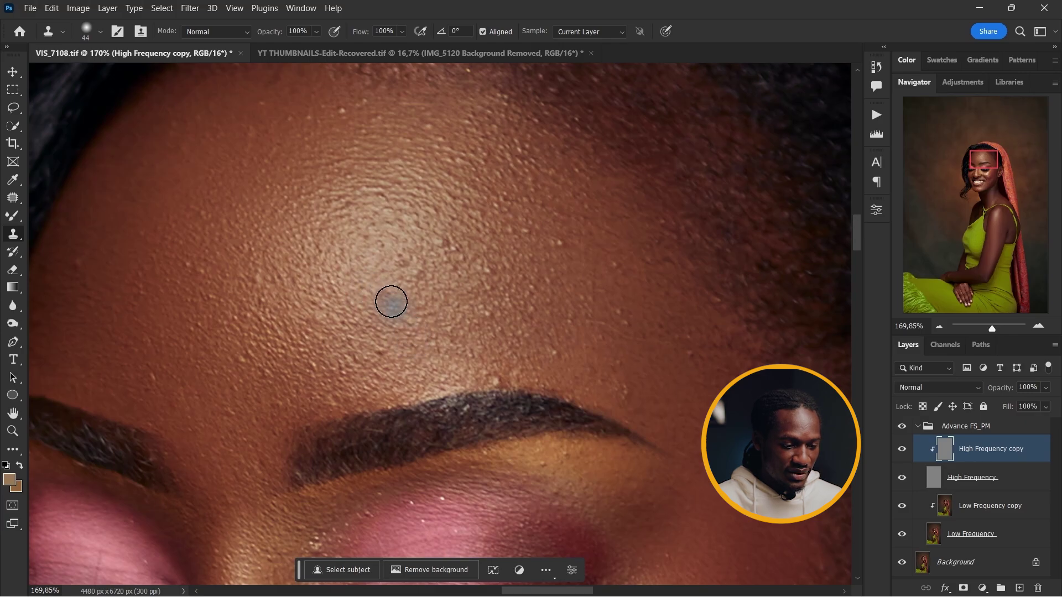
left_click(393, 290)
mouse_move(407, 267)
left_mouse_down()
mouse_move(407, 256)
mouse_move(460, 254)
mouse_move(444, 239)
mouse_move(480, 277)
left_mouse_up()
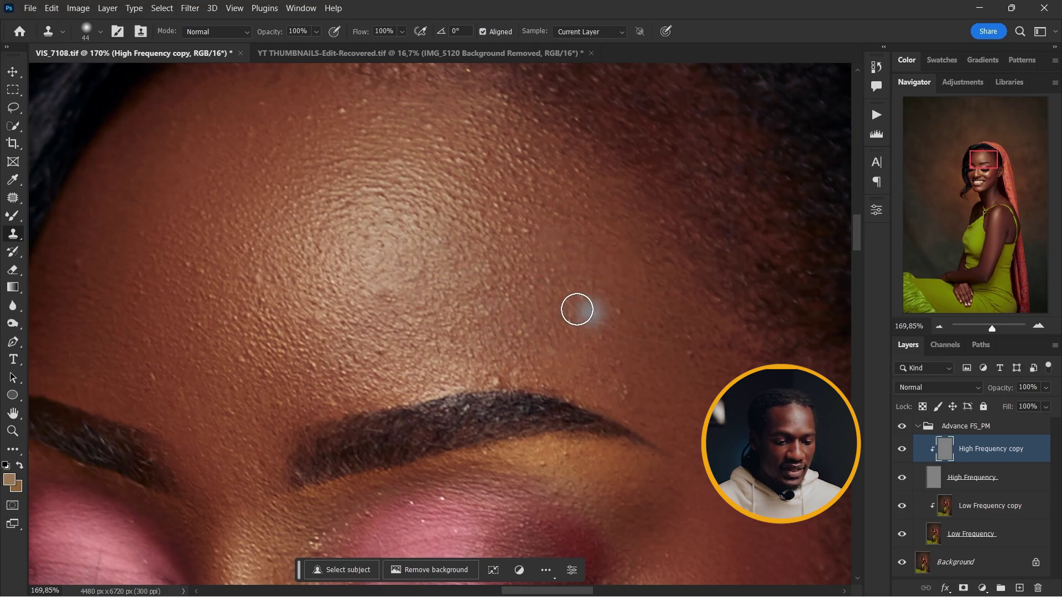
mouse_move(576, 308)
left_mouse_down()
mouse_move(596, 328)
mouse_move(587, 314)
left_mouse_up()
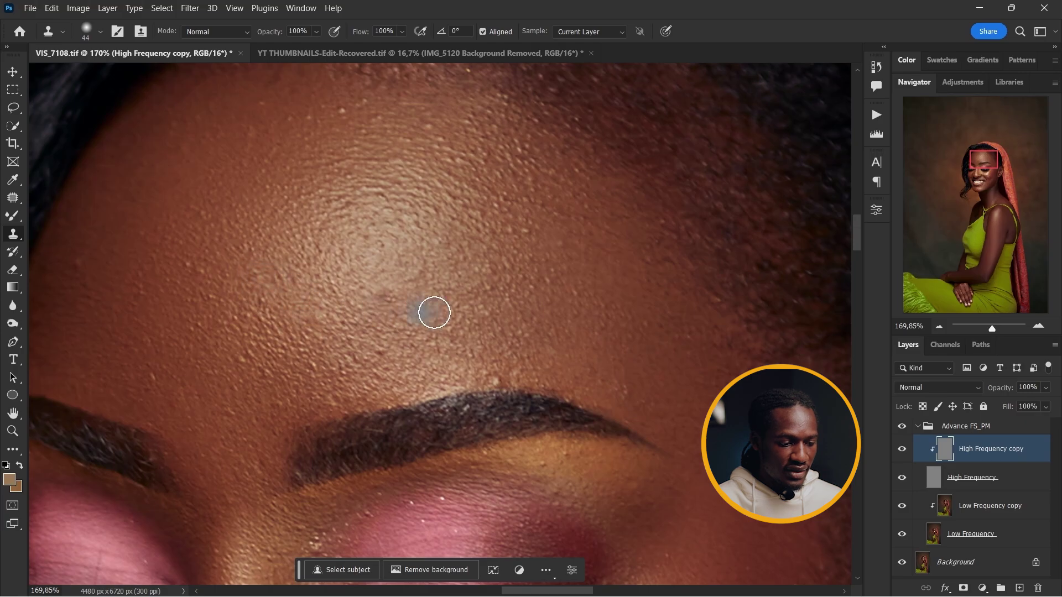
Step: Clone clean skin texture over the blemishes on the outer cheek and the dark spot in the highlight under the eye
scroll(442, 313, "down", 5)
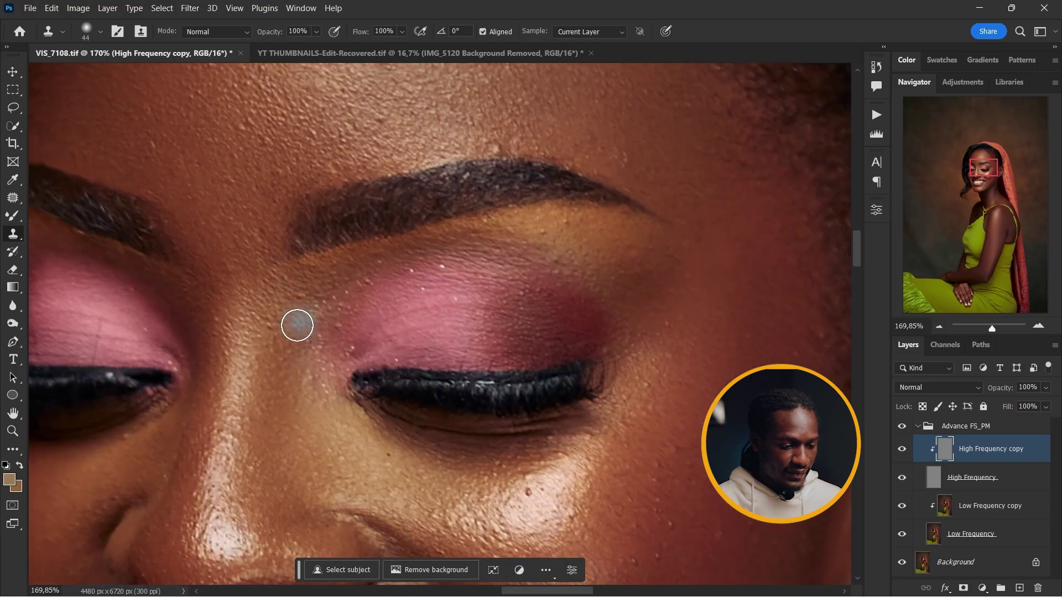
scroll(567, 412, "down", 5)
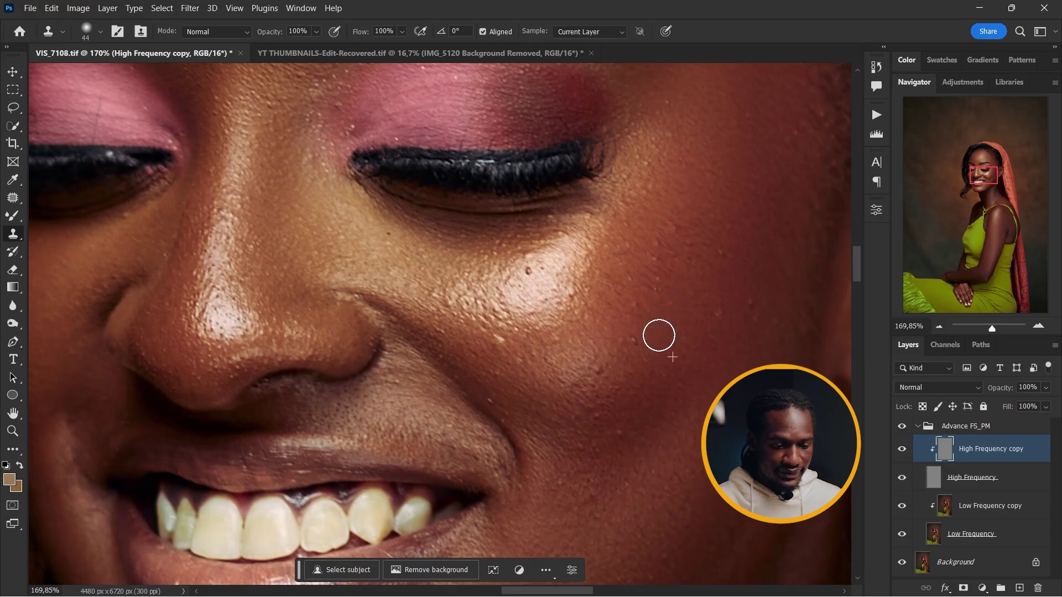
left_click_drag(659, 334, 592, 372)
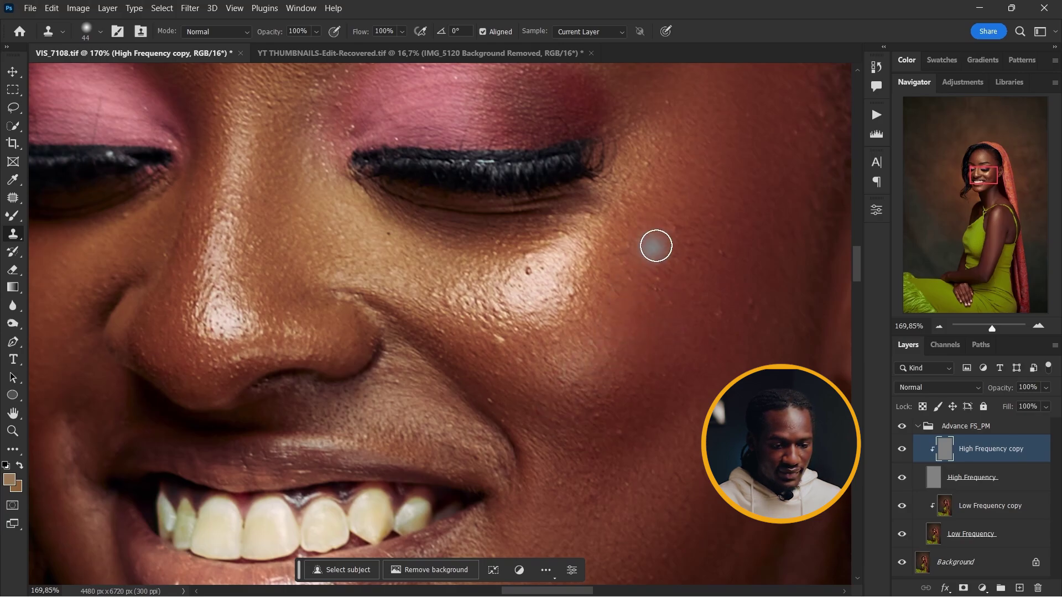
left_click_drag(727, 255, 711, 248)
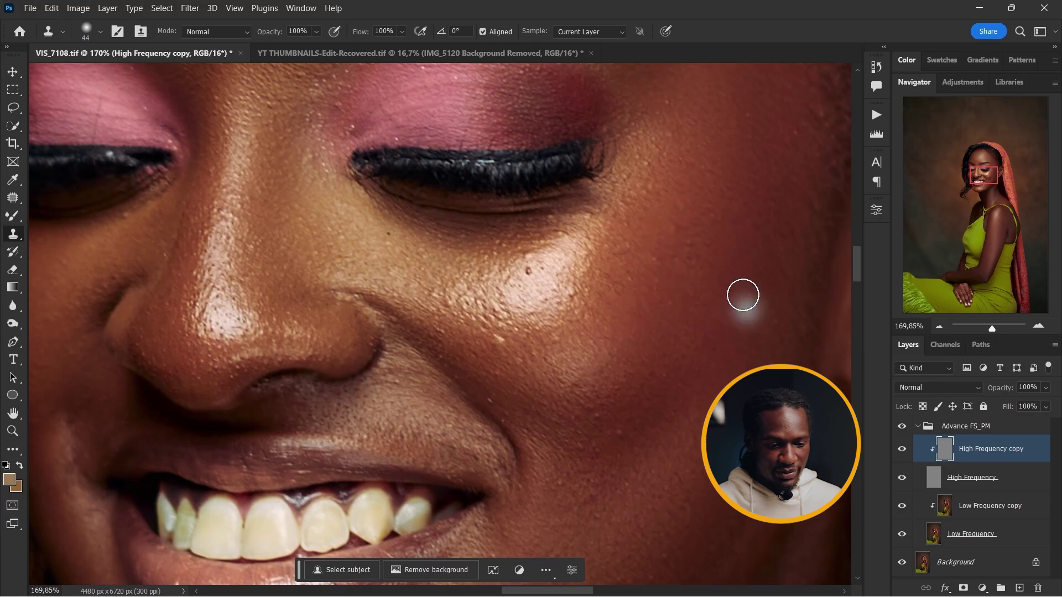
scroll(620, 288, "up", 1)
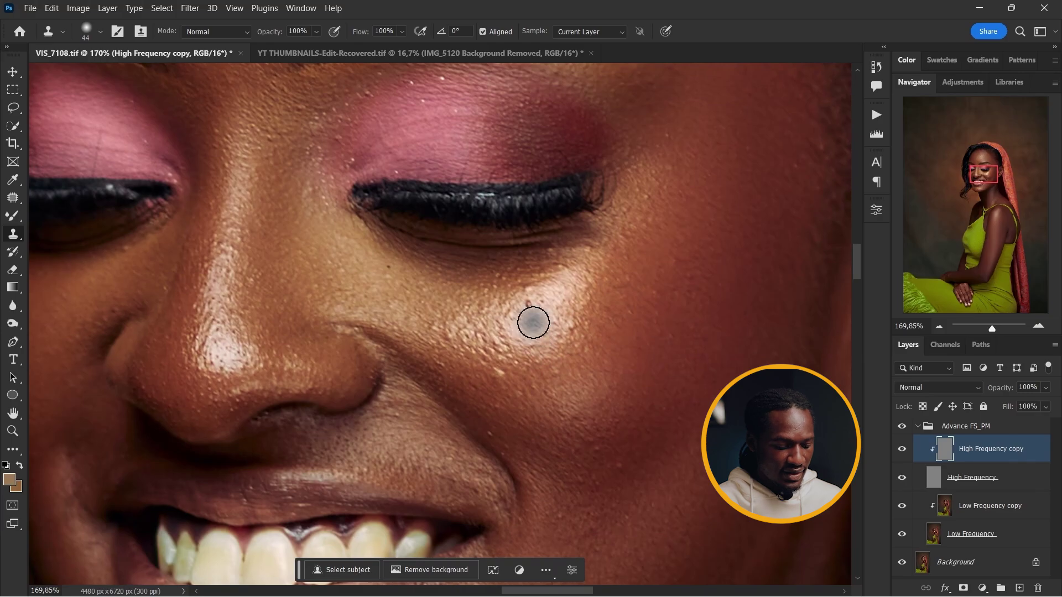
left_click(527, 306)
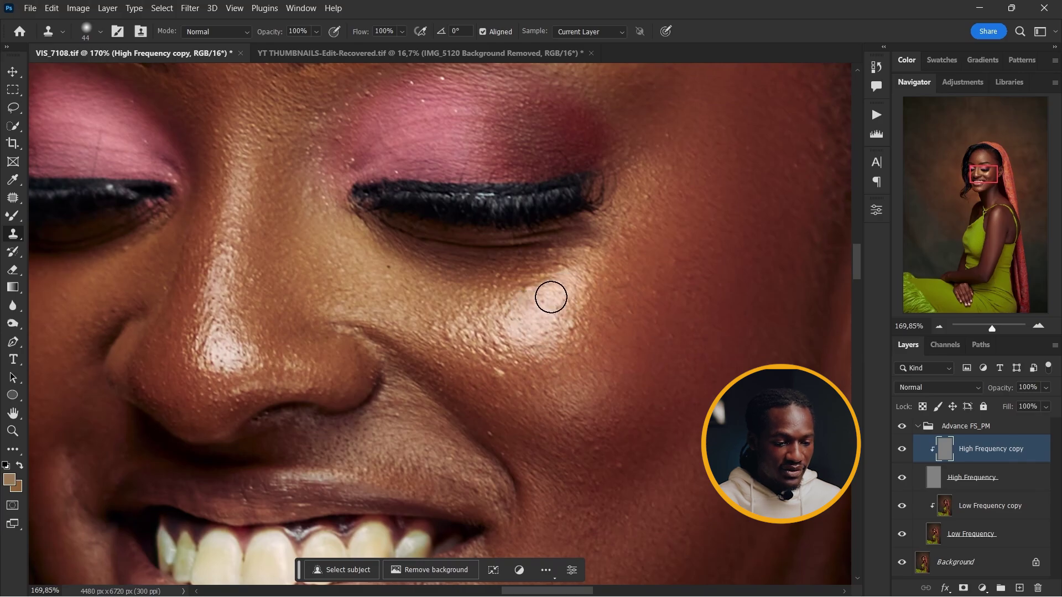
Step: Select the Low Frequency copy layer and set the Clone Stamp brush size to 187 px
scroll(664, 271, "up", 5)
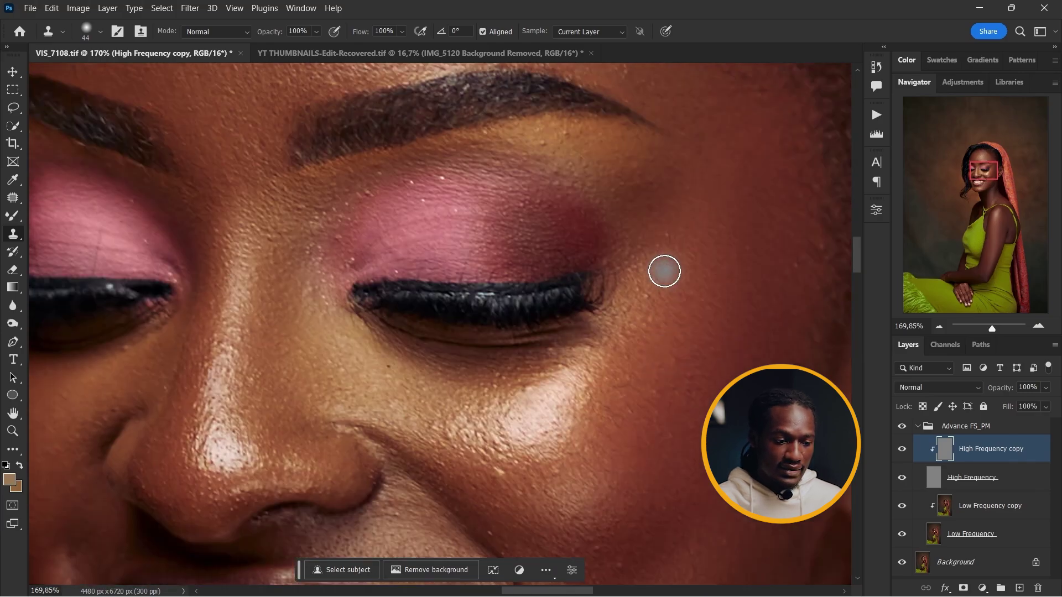
scroll(660, 273, "up", 4)
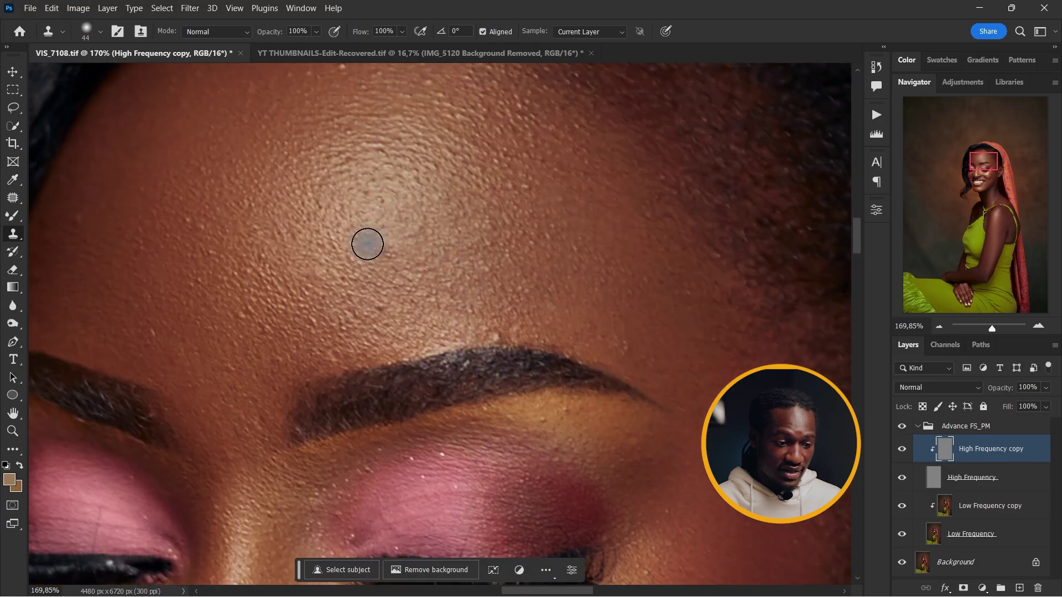
scroll(362, 244, "up", 1)
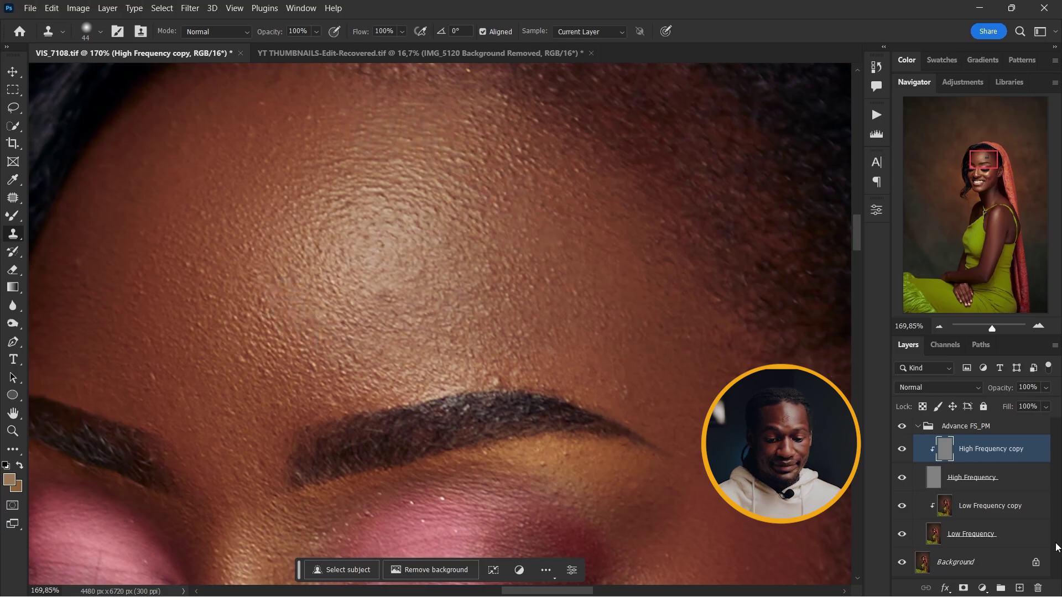
left_click(1023, 521)
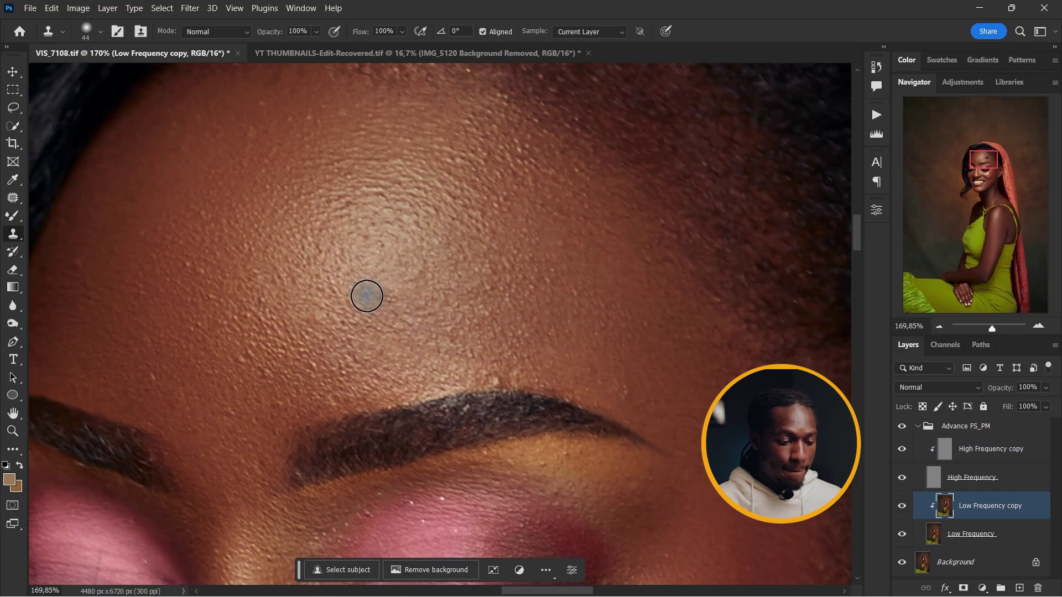
right_click(475, 285)
type("187")
key("Return")
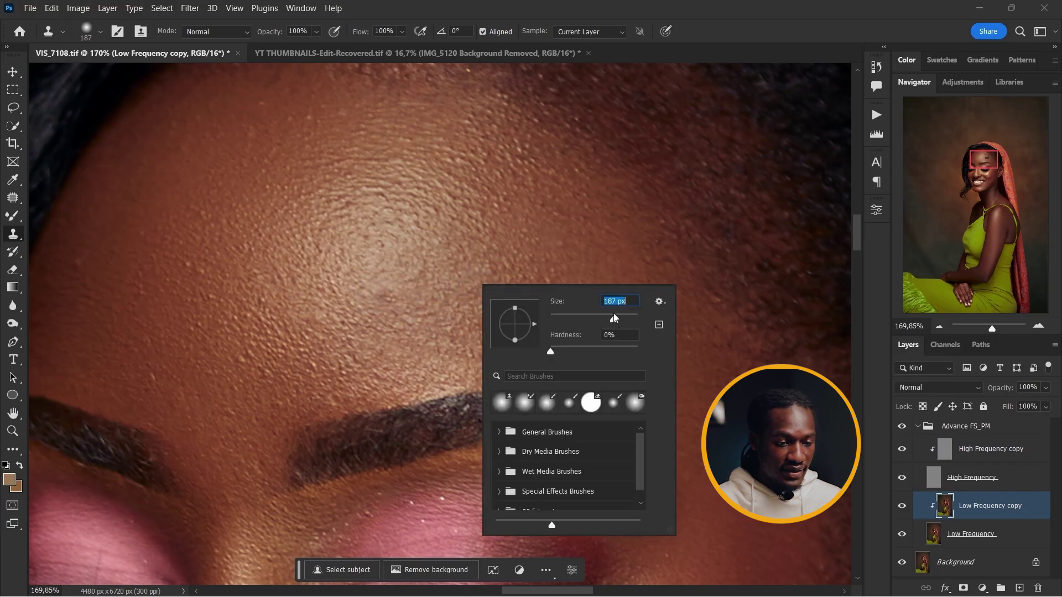
left_click(559, 21)
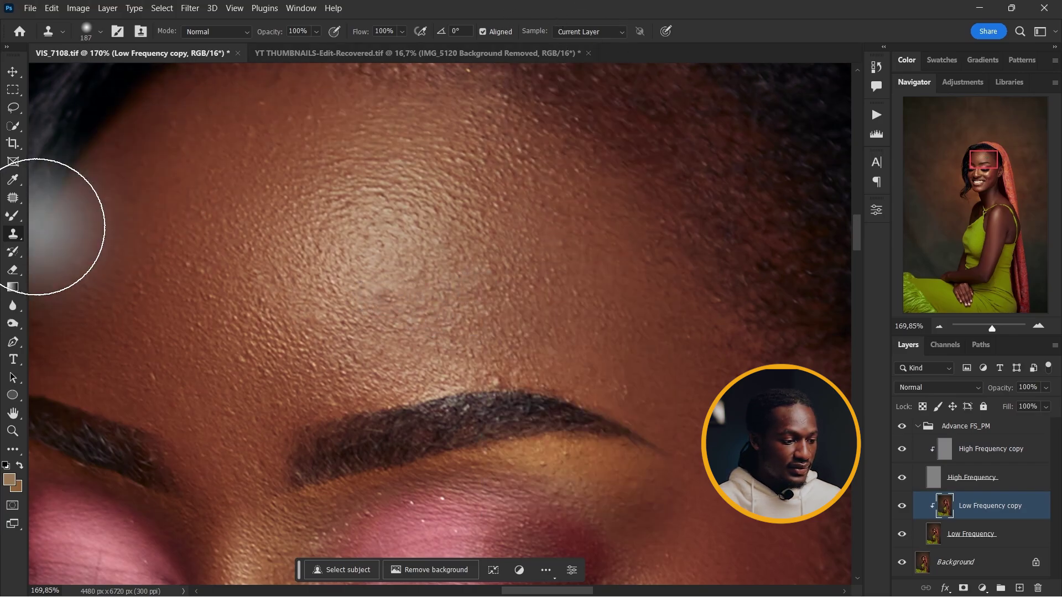
Step: Switch to the Mixer Brush and blend the tones around the forehead highlight above the eyebrow
key("shift+b")
key("shift+b")
key("shift+b")
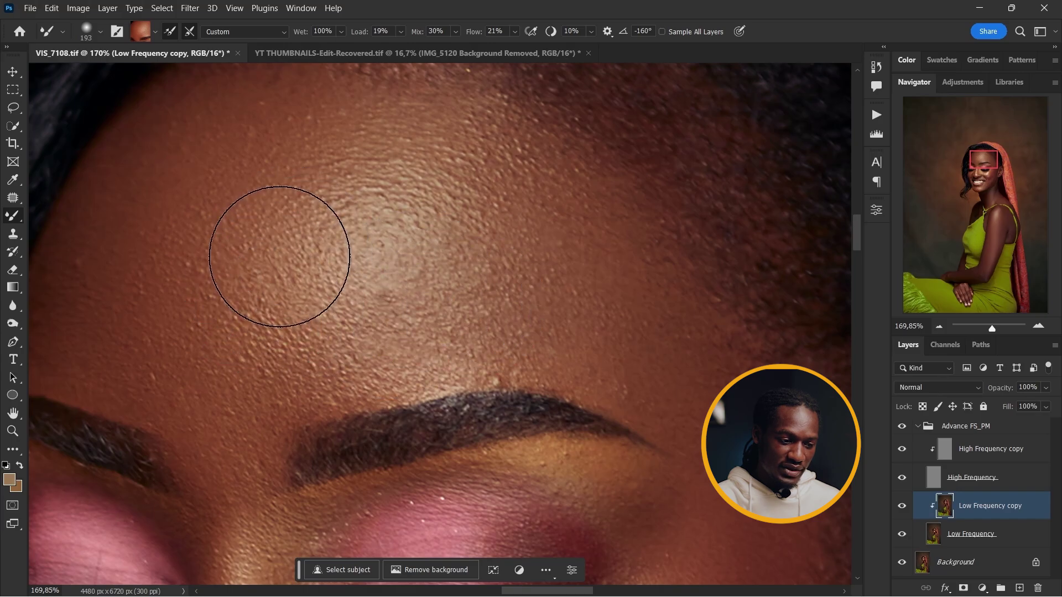
left_click(284, 240, "alt")
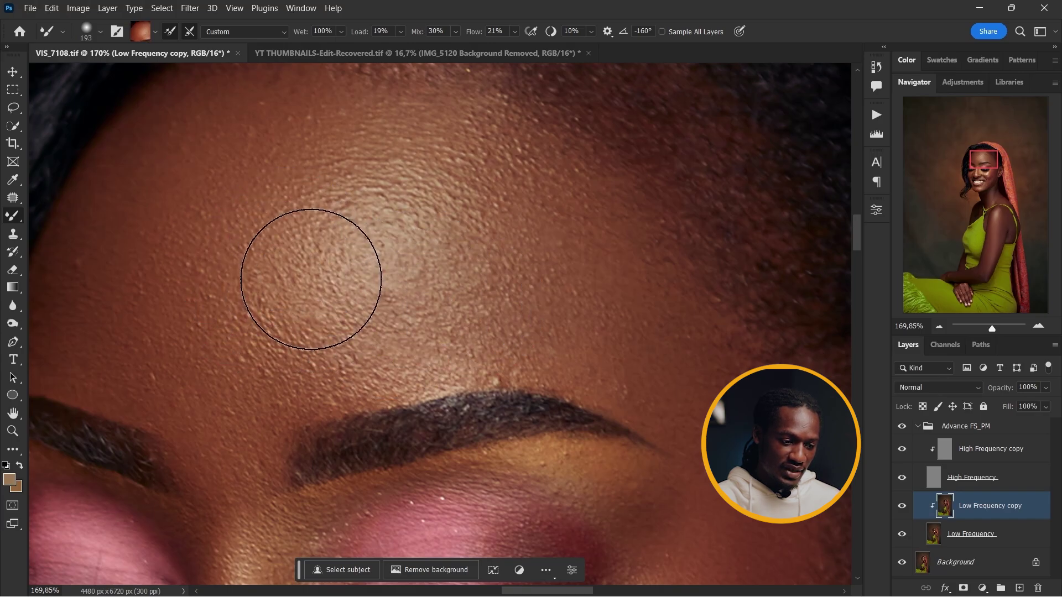
mouse_move(311, 280)
left_mouse_down()
mouse_move(331, 307)
mouse_move(294, 291)
mouse_move(291, 301)
mouse_move(322, 286)
mouse_move(397, 302)
left_mouse_up()
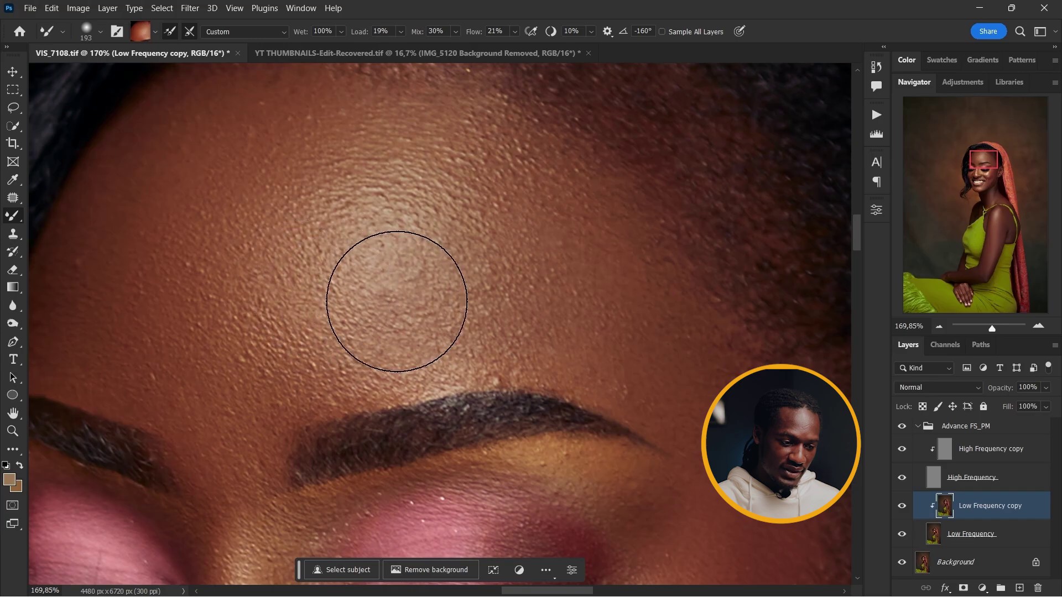
left_click(415, 290, "alt")
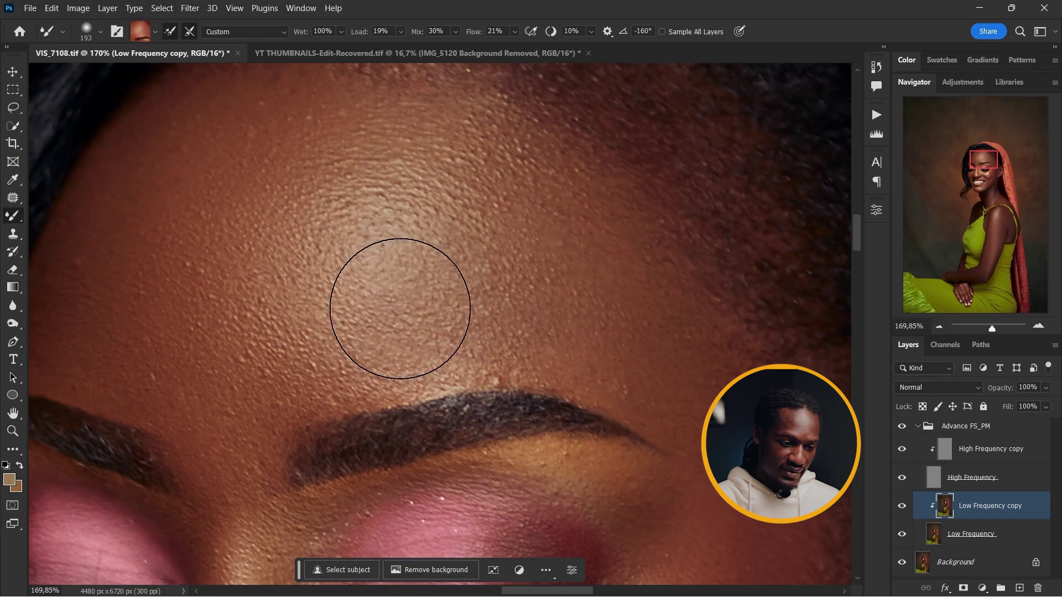
left_click(537, 288, "alt")
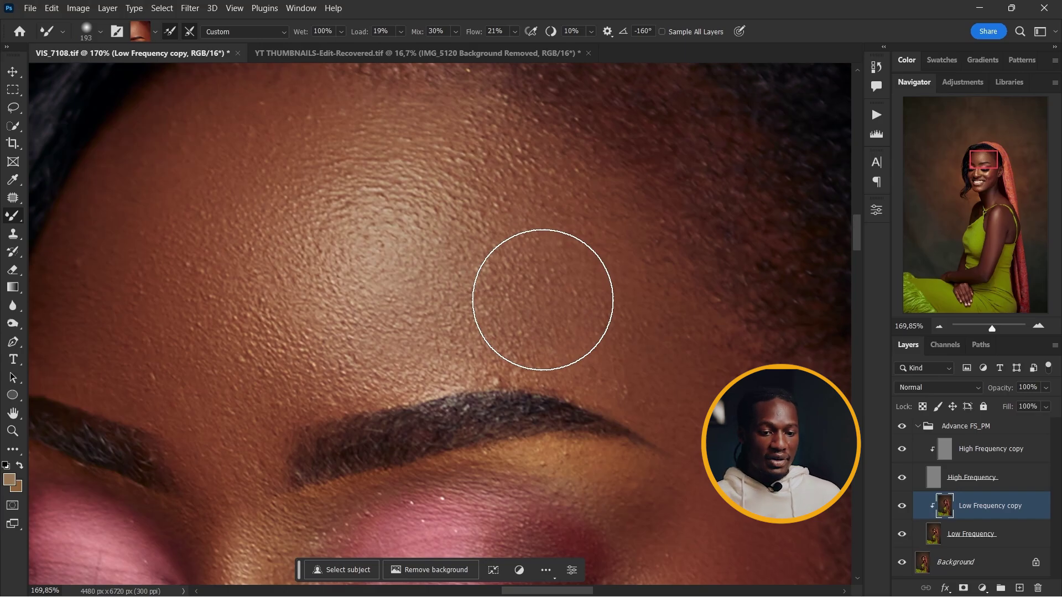
Step: Collapse the Advance FS_PM group and toggle its visibility on the full portrait to compare the retouch before and after
key("h")
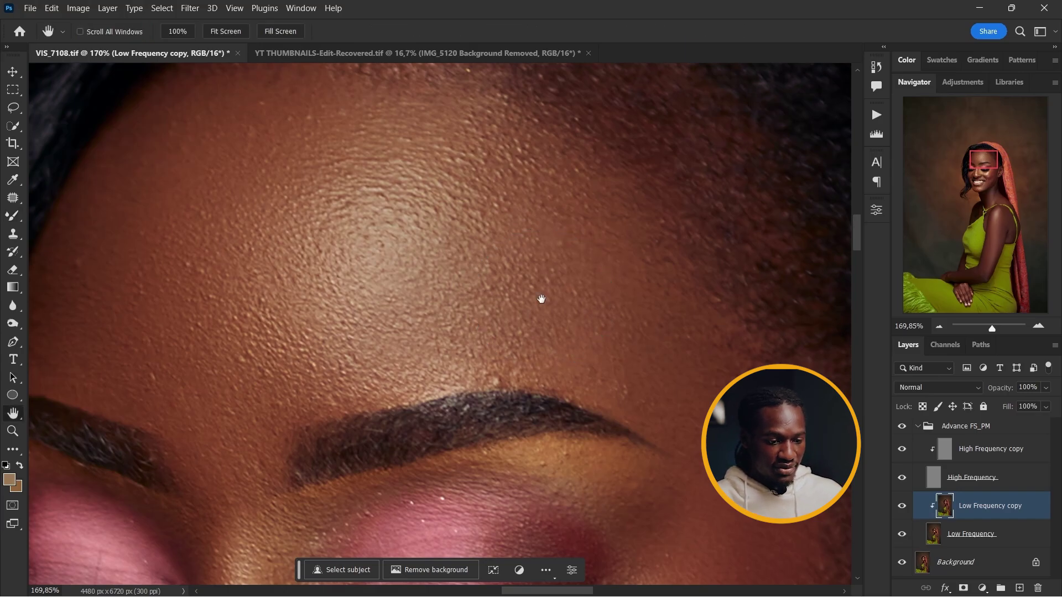
right_click(543, 302)
left_click(576, 307)
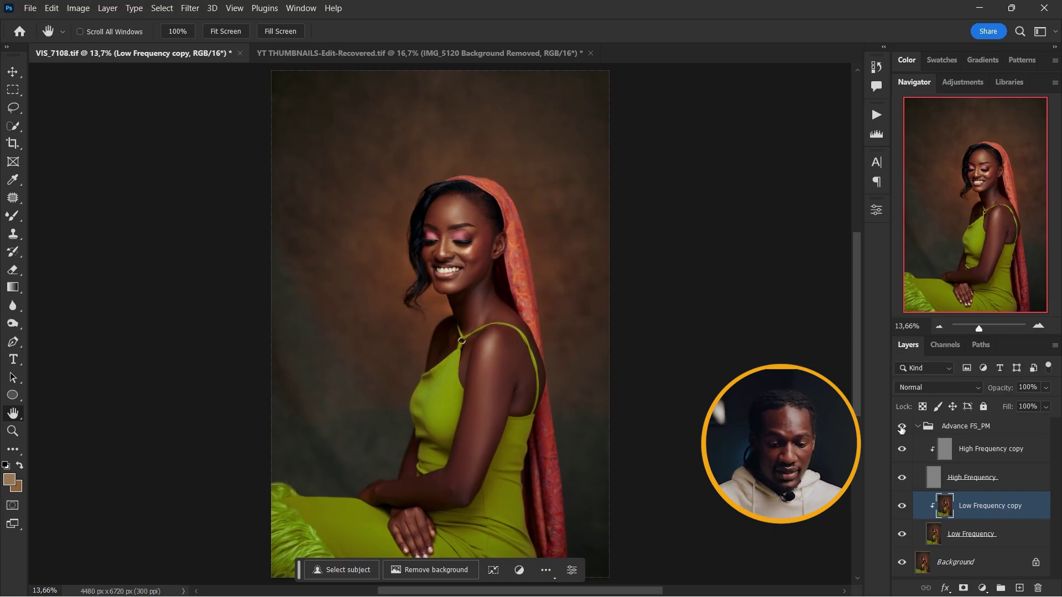
left_click(918, 428)
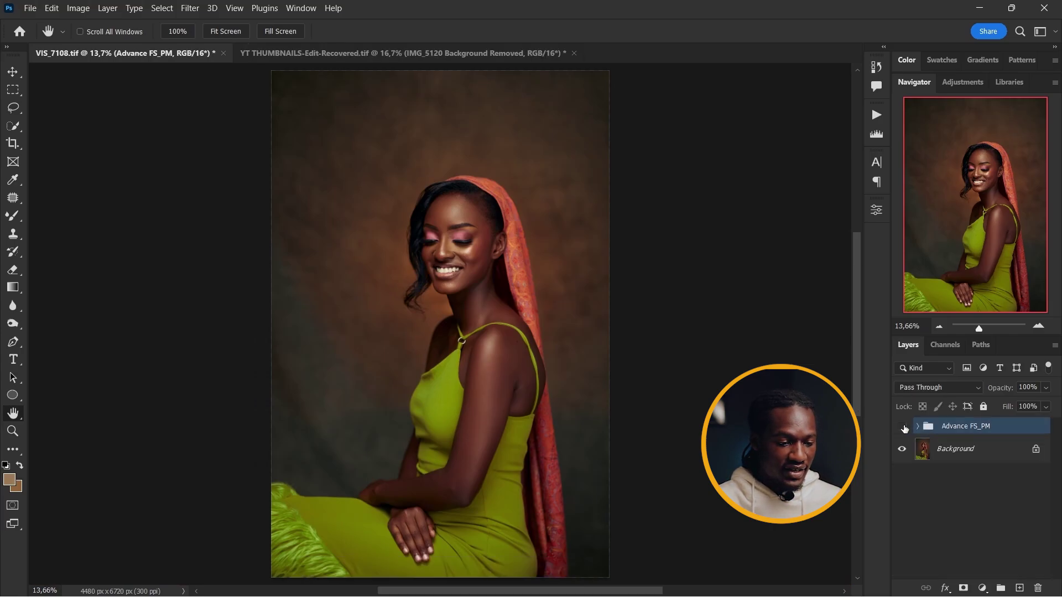
left_click(903, 428)
left_click(903, 427)
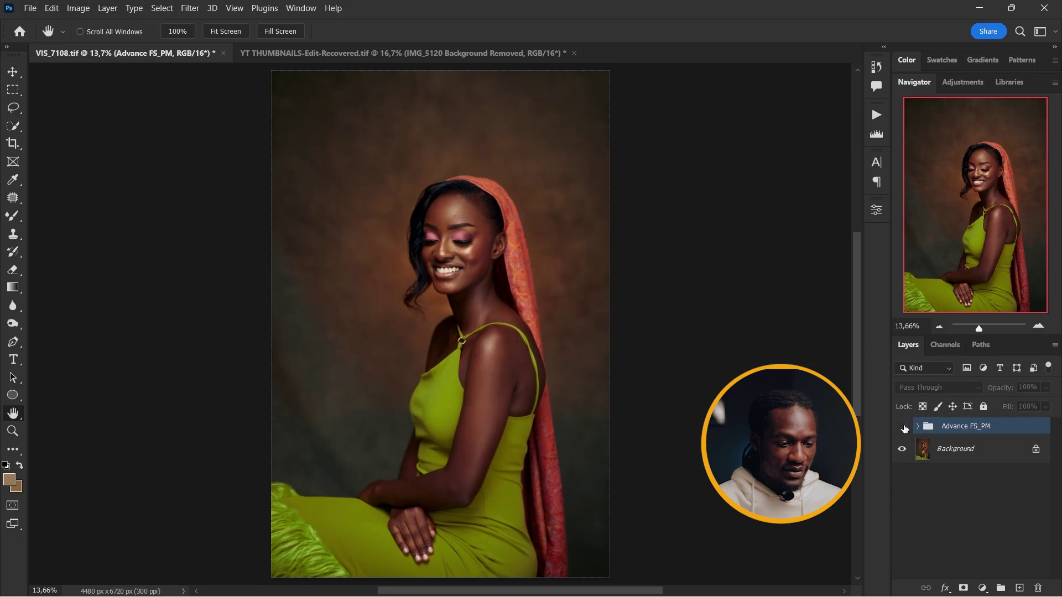
left_click(904, 427)
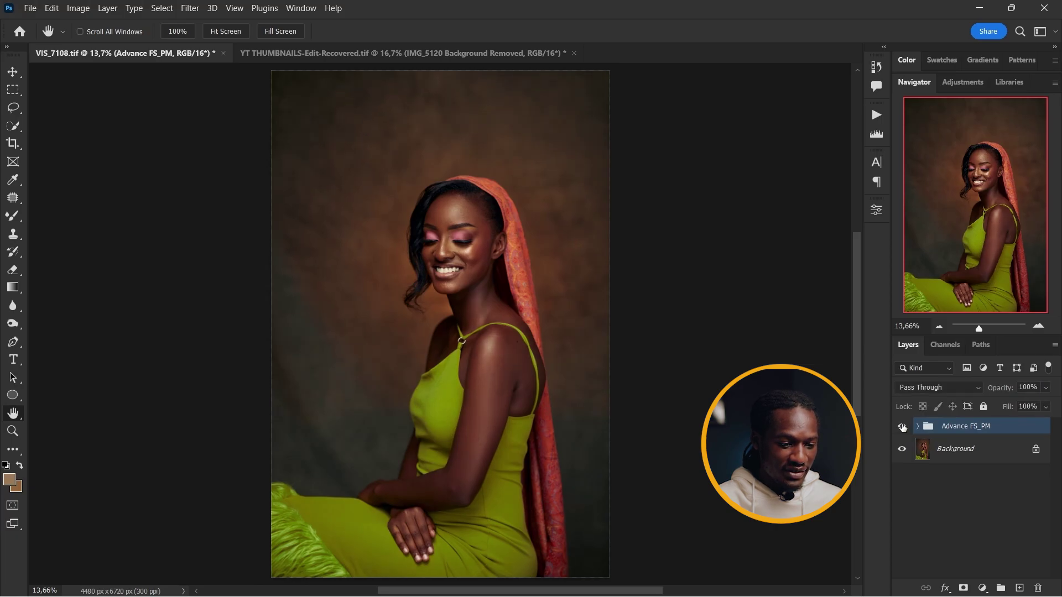
left_click(903, 427)
left_click(903, 427)
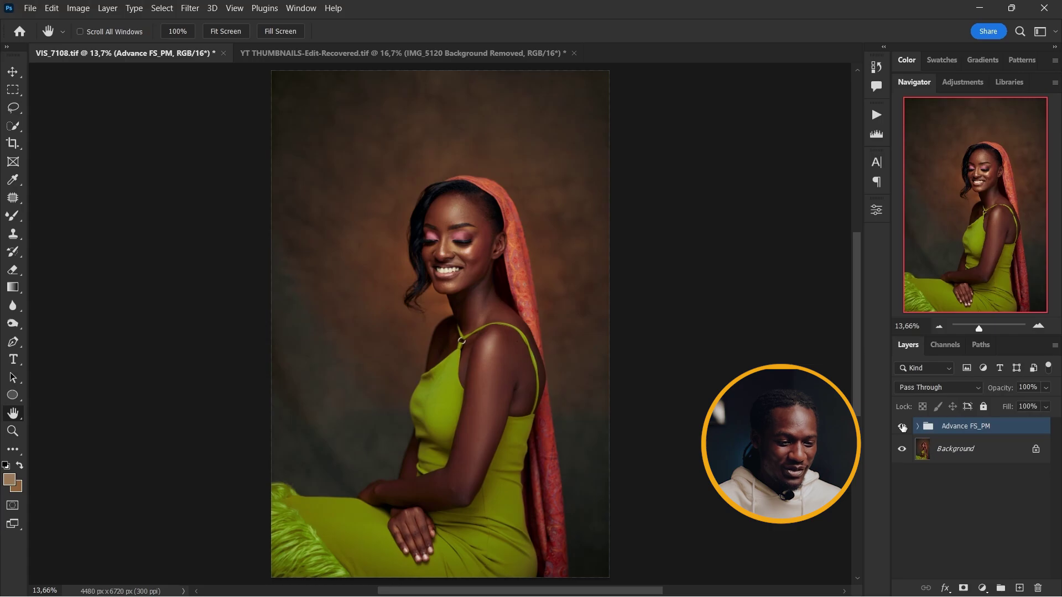
left_click(903, 427)
left_click(903, 428)
left_click(903, 428)
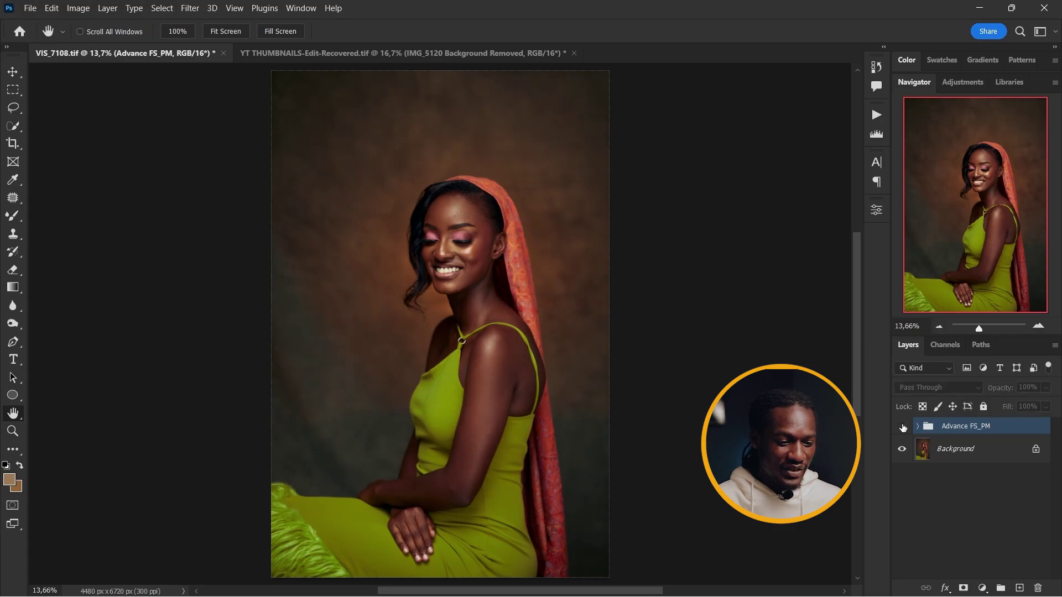
left_click(902, 428)
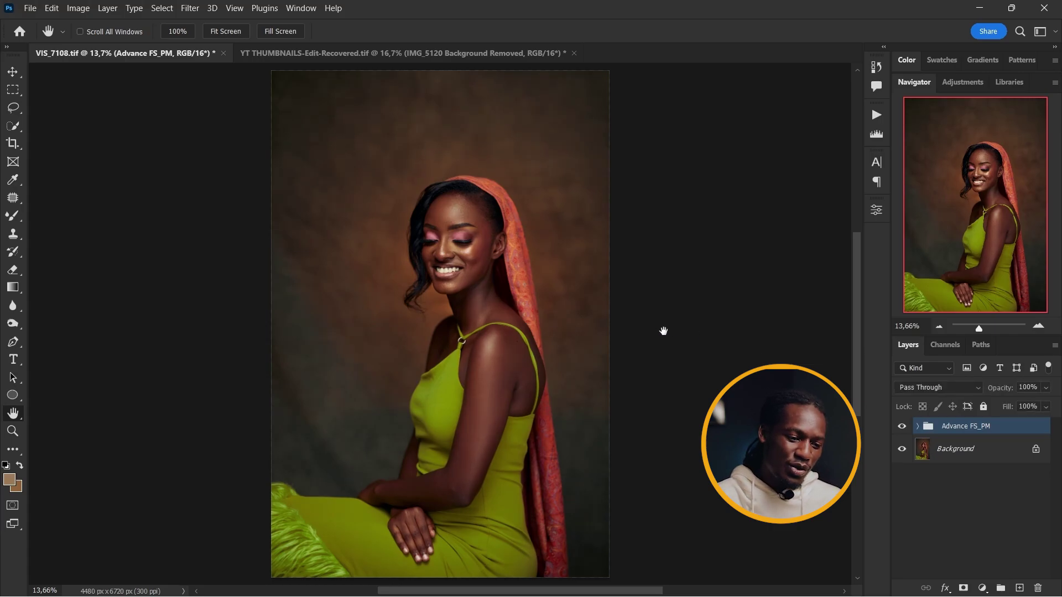
Step: Add a Gradient Map adjustment layer above the Advance FS_PM group
scroll(501, 247, "up", 5)
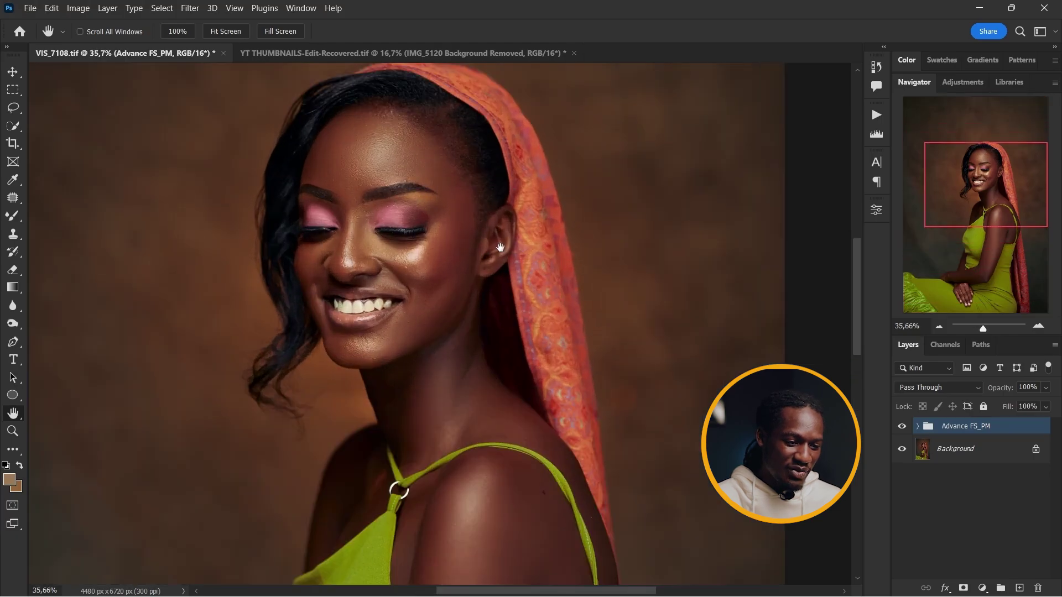
scroll(501, 248, "up", 3)
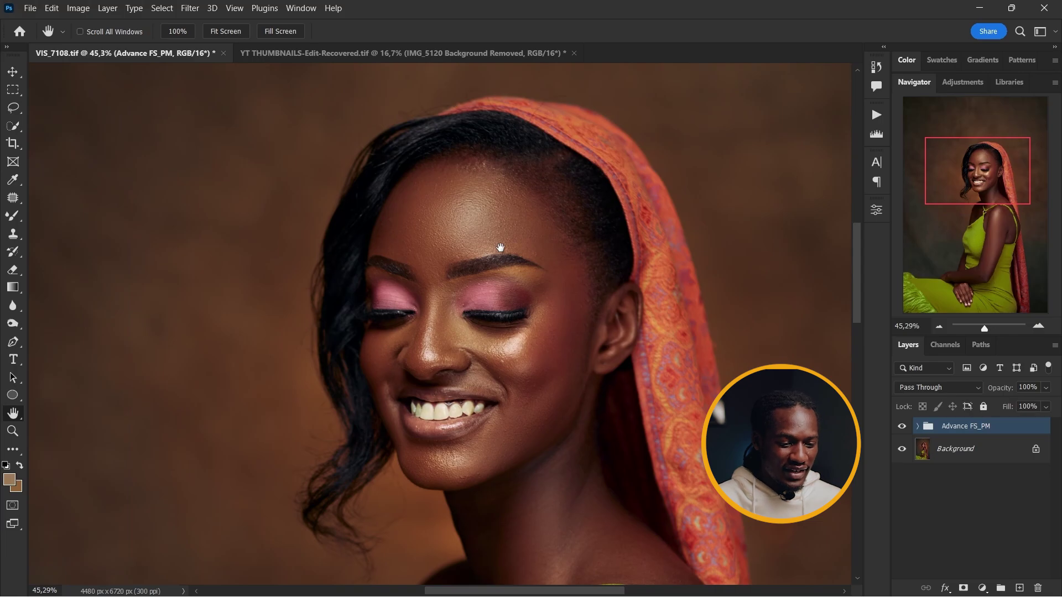
key("ctrl+0")
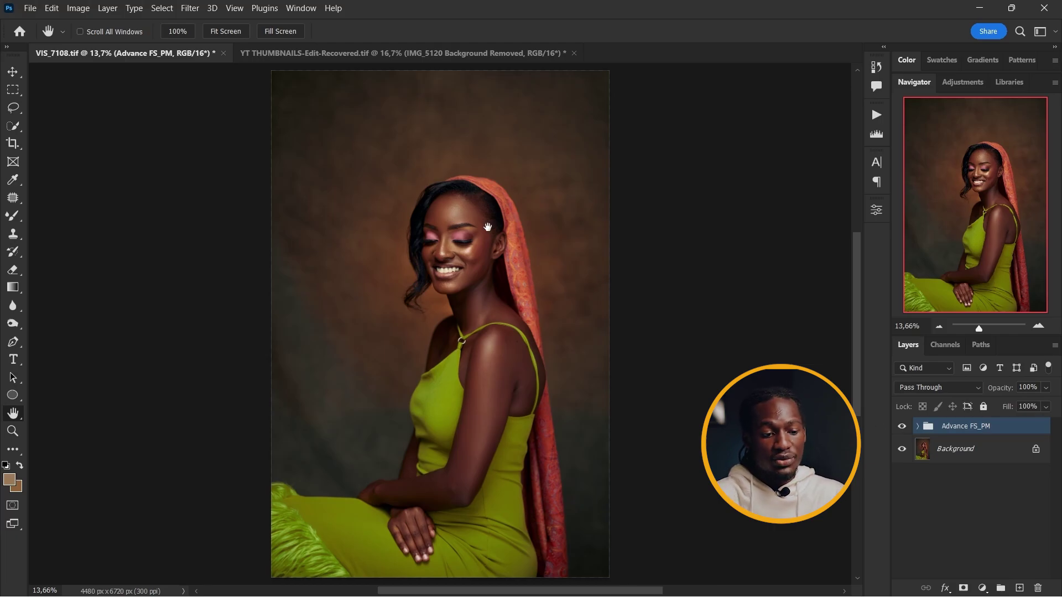
left_click(983, 589)
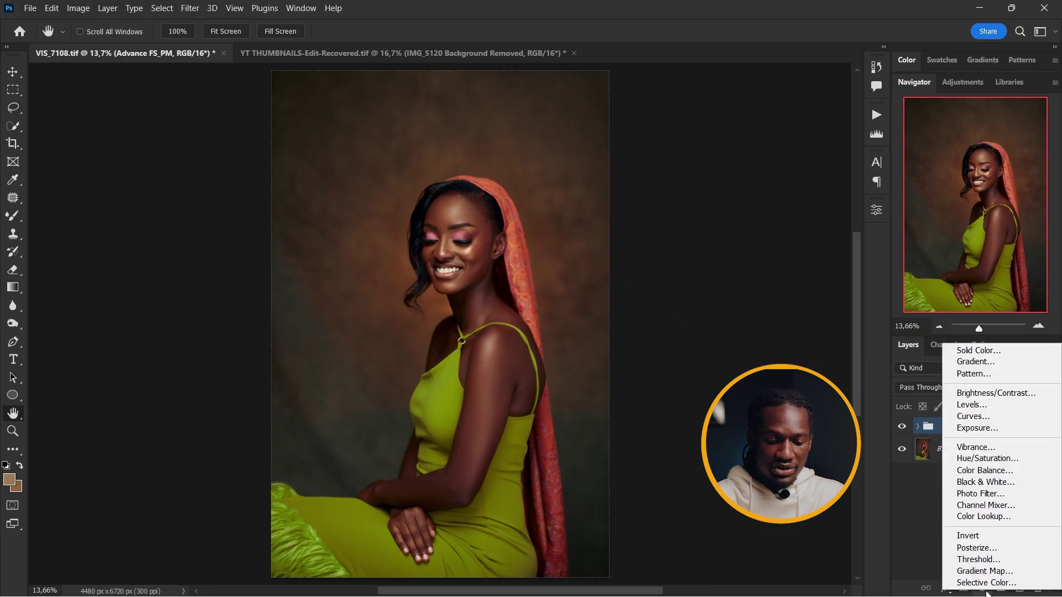
left_click(981, 575)
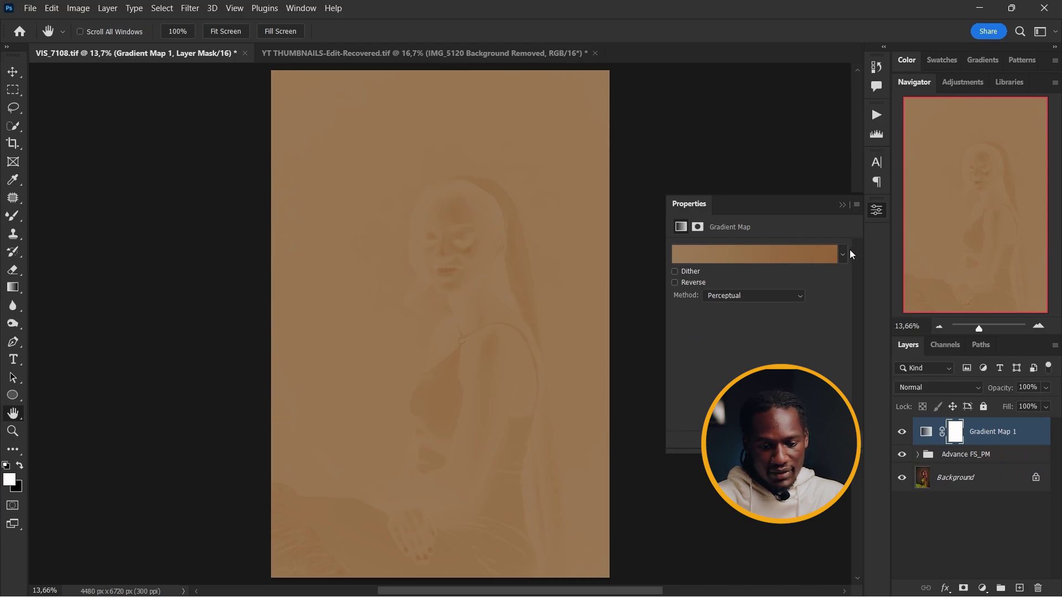
Step: Apply the dark-brown-to-gold gradient preset from the Photographic Toning set of the legacy gradients to the Gradient Map
left_click(843, 256)
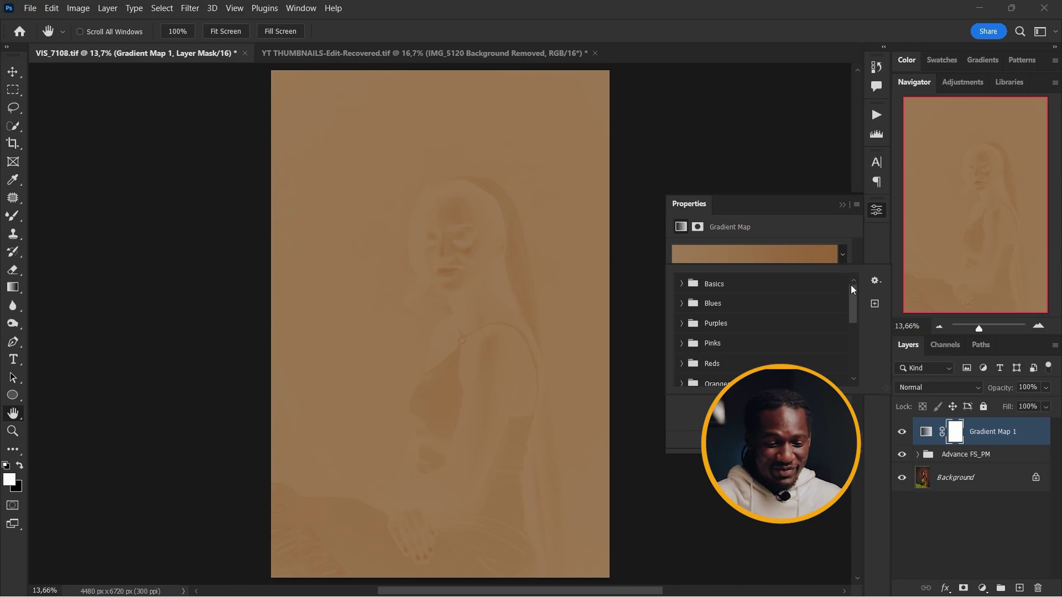
left_click_drag(853, 293, 858, 350)
left_click(683, 377)
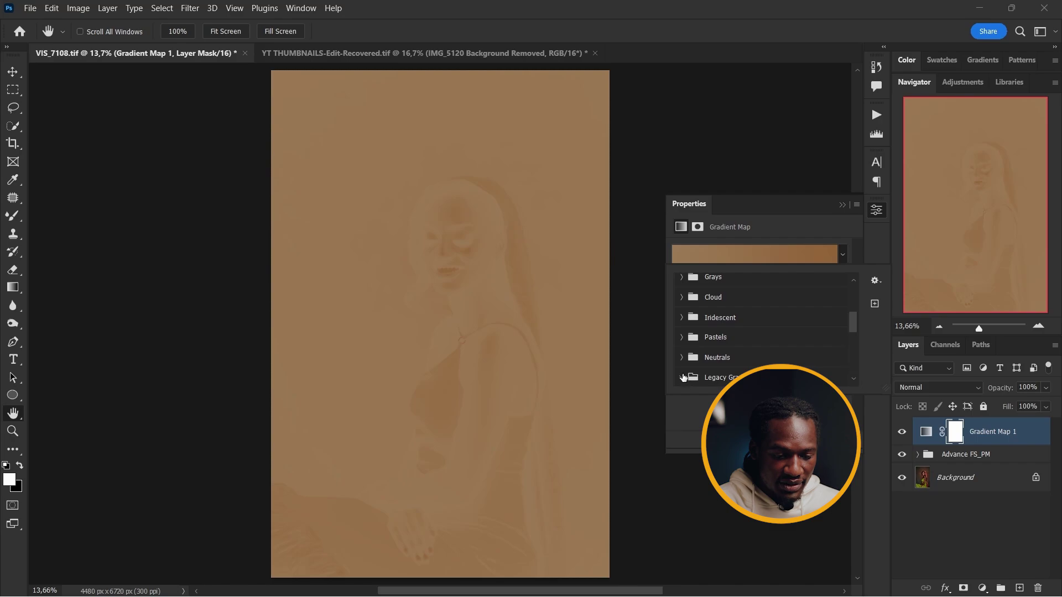
left_click_drag(852, 323, 855, 362)
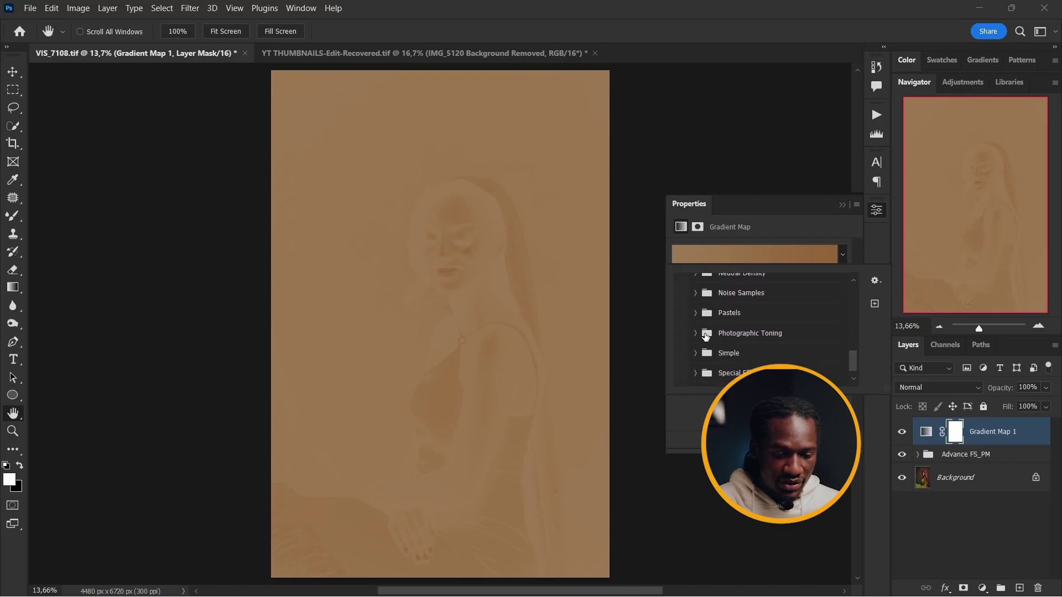
left_click(696, 334)
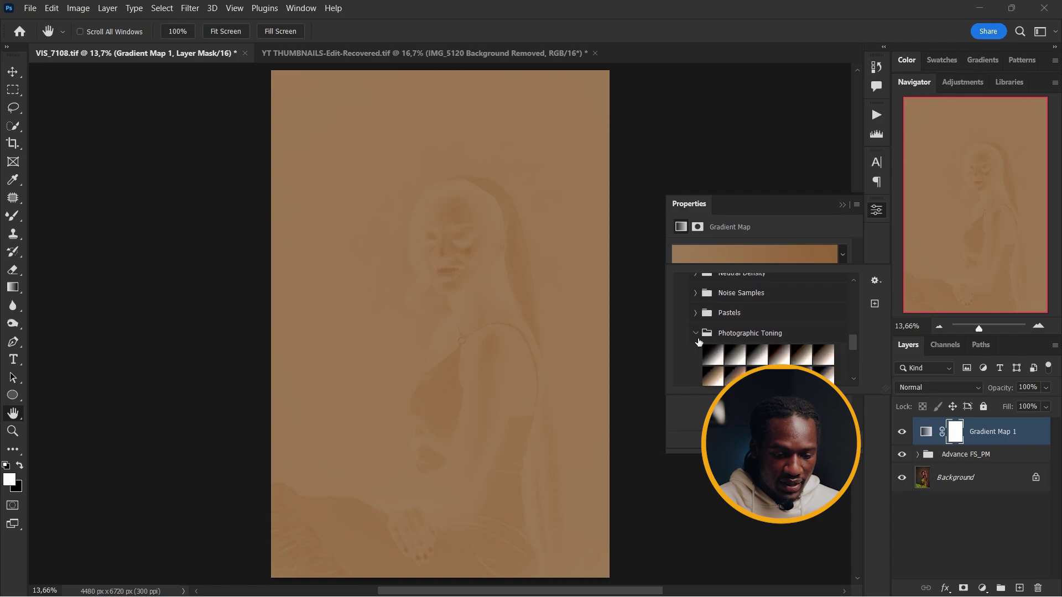
left_click_drag(854, 350, 854, 366)
mouse_move(848, 349)
left_mouse_down()
mouse_move(843, 339)
mouse_move(845, 357)
left_mouse_up()
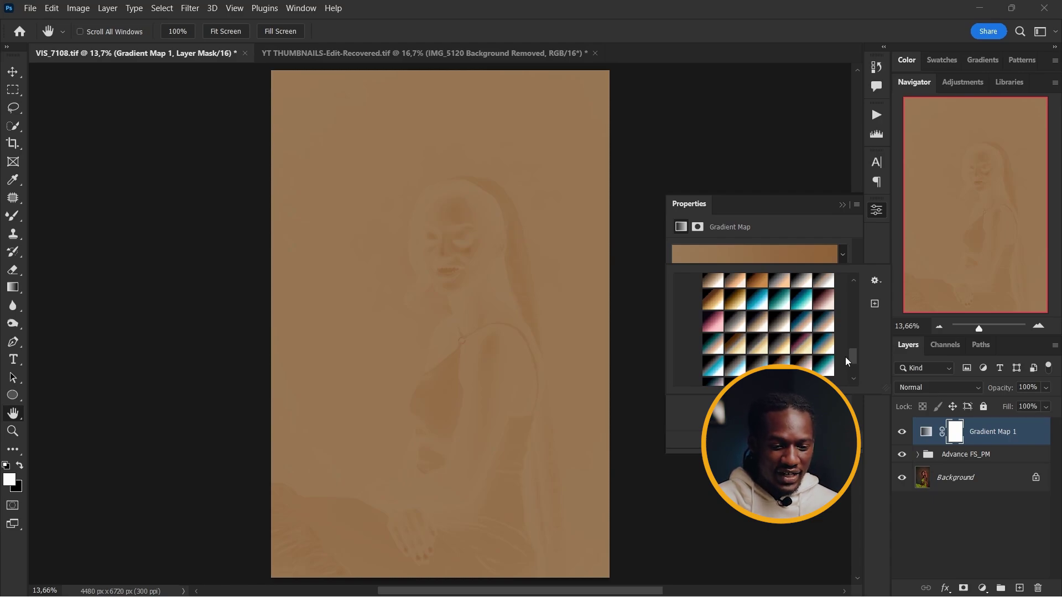
left_click(736, 303)
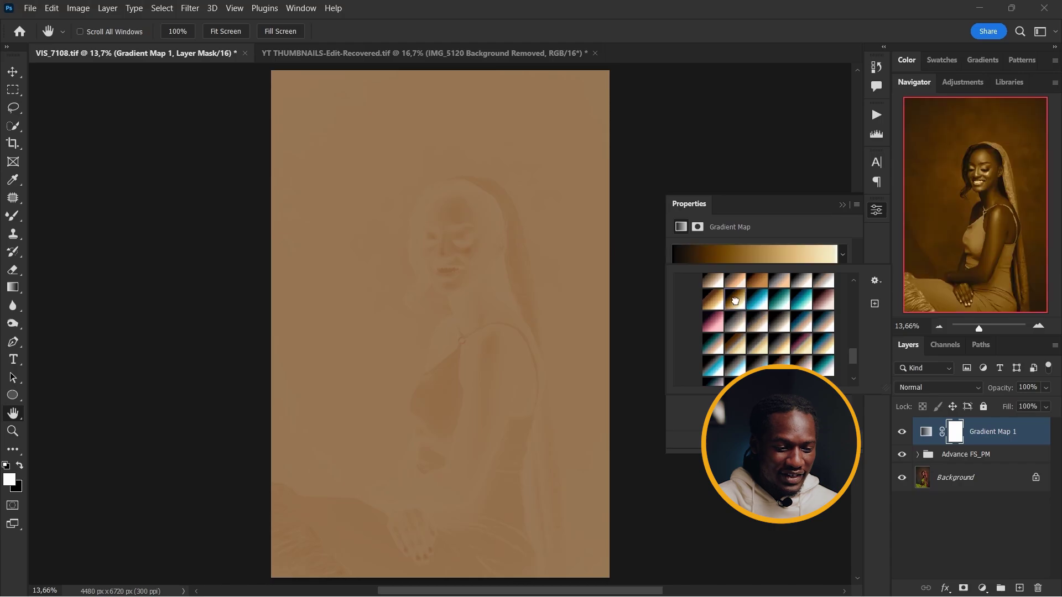
left_click(875, 211)
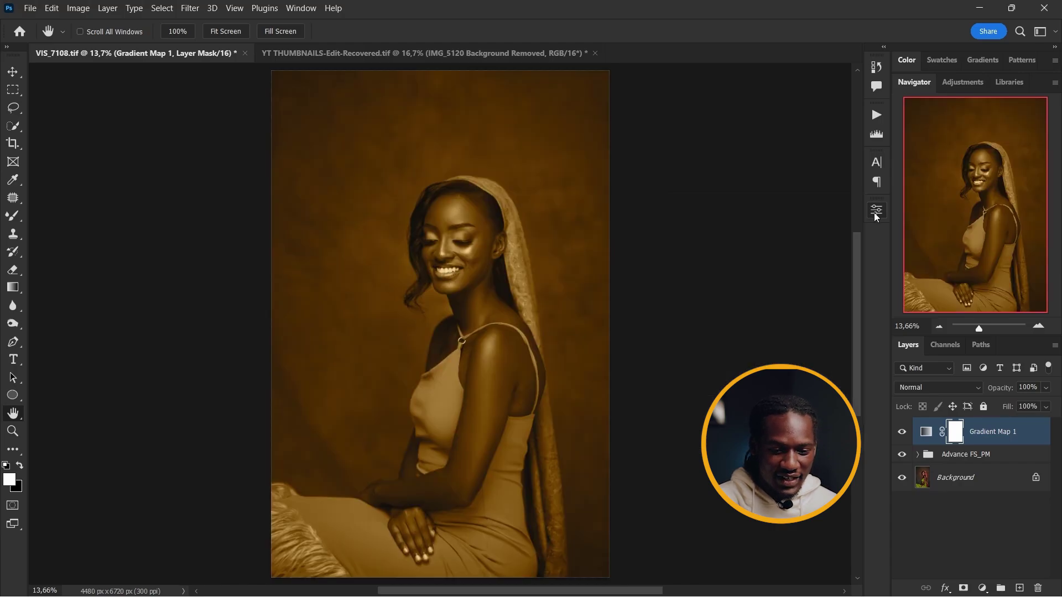
Step: Set the Gradient Map layer's blend mode to Soft Light and its opacity to 3%
left_click(947, 388)
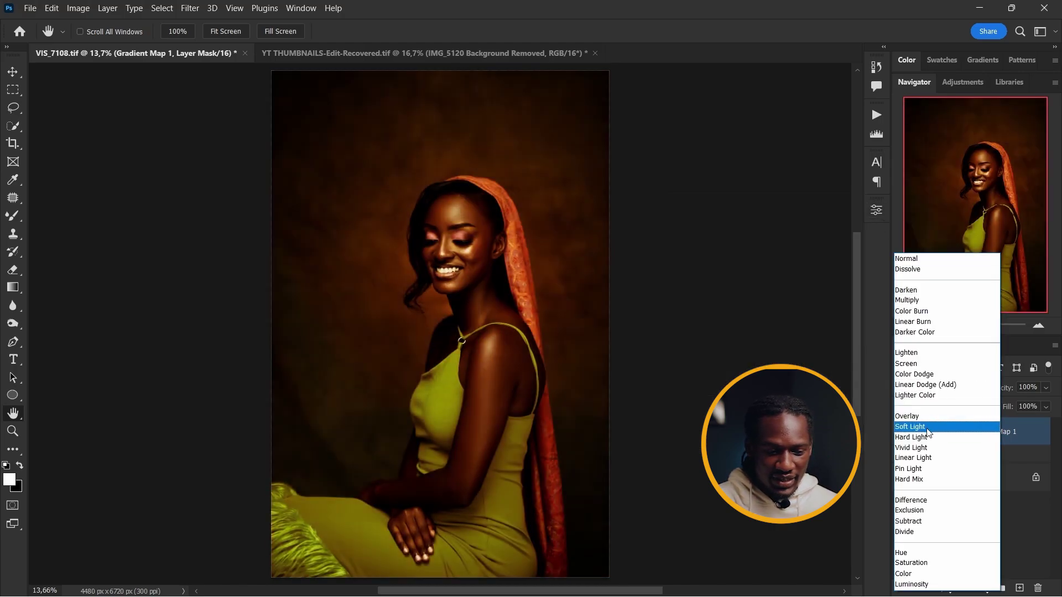
left_click(929, 427)
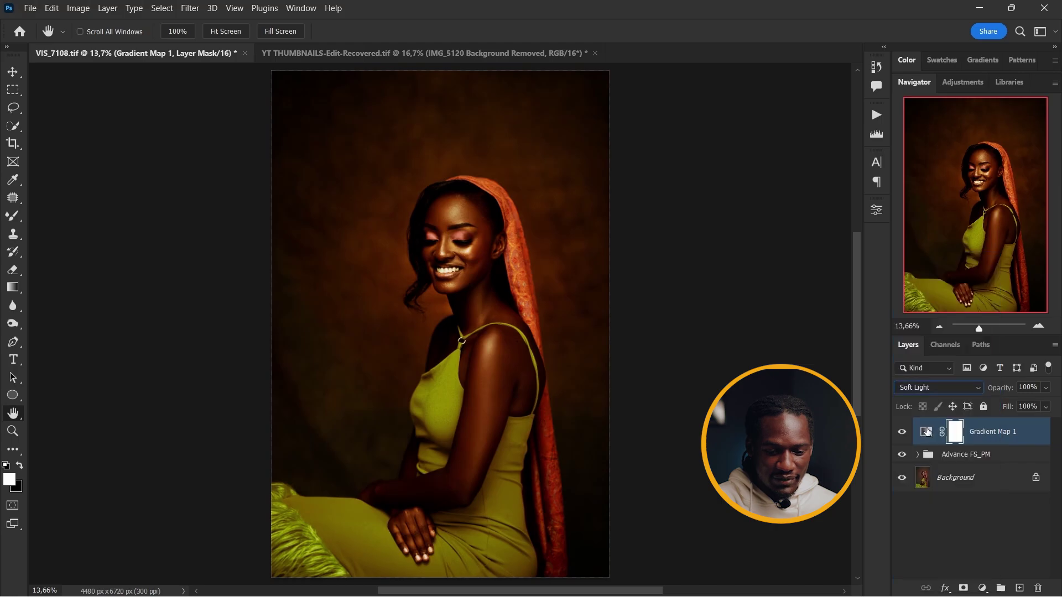
left_click(1046, 388)
left_click_drag(1053, 402, 989, 403)
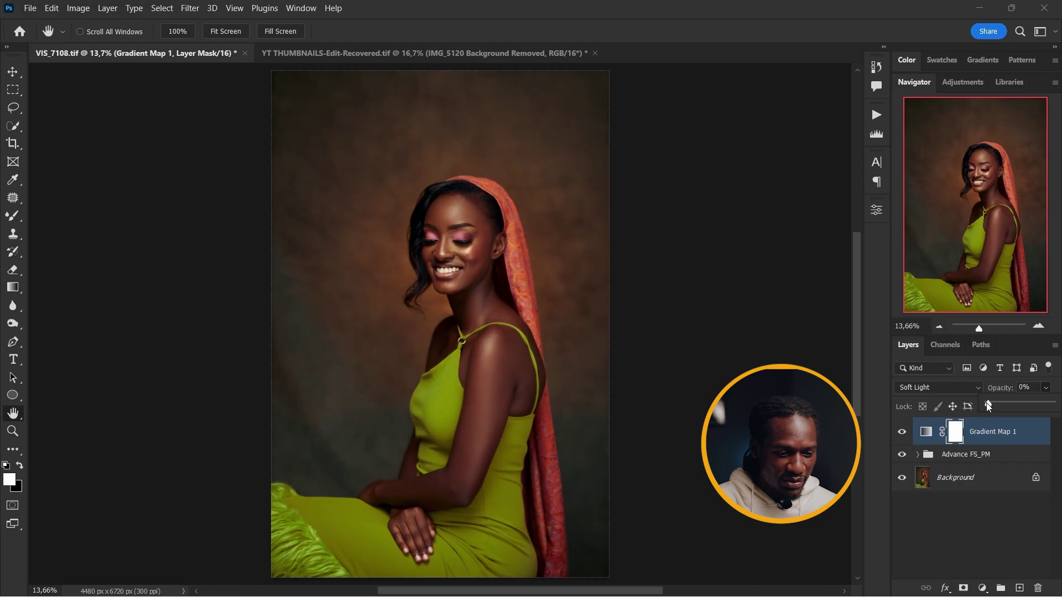
left_click_drag(991, 406, 992, 404)
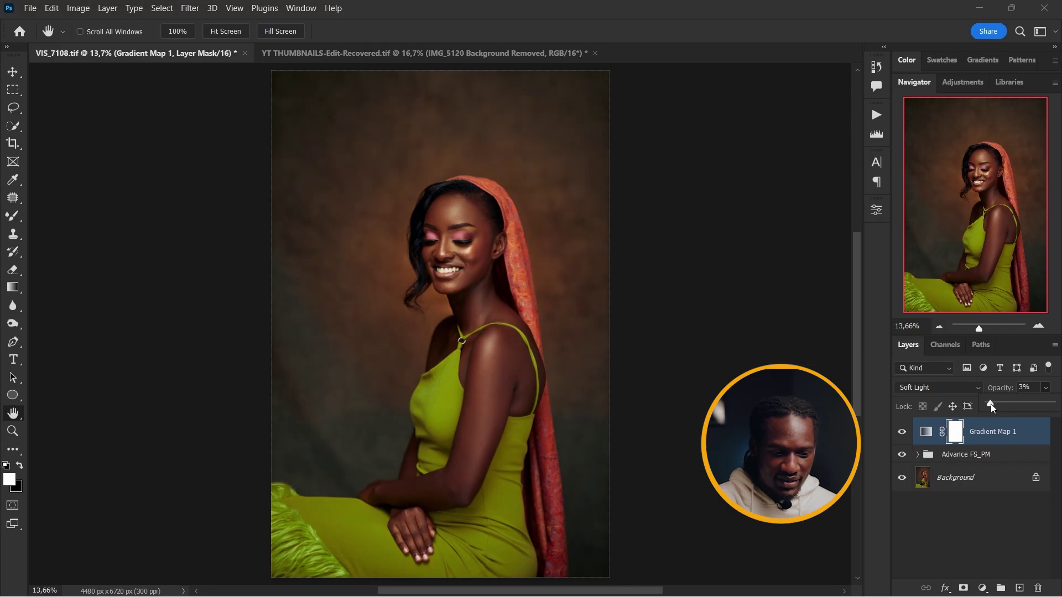
Step: Compare the portrait with and without the Gradient Map layer and set its opacity to 7%
left_click(904, 432)
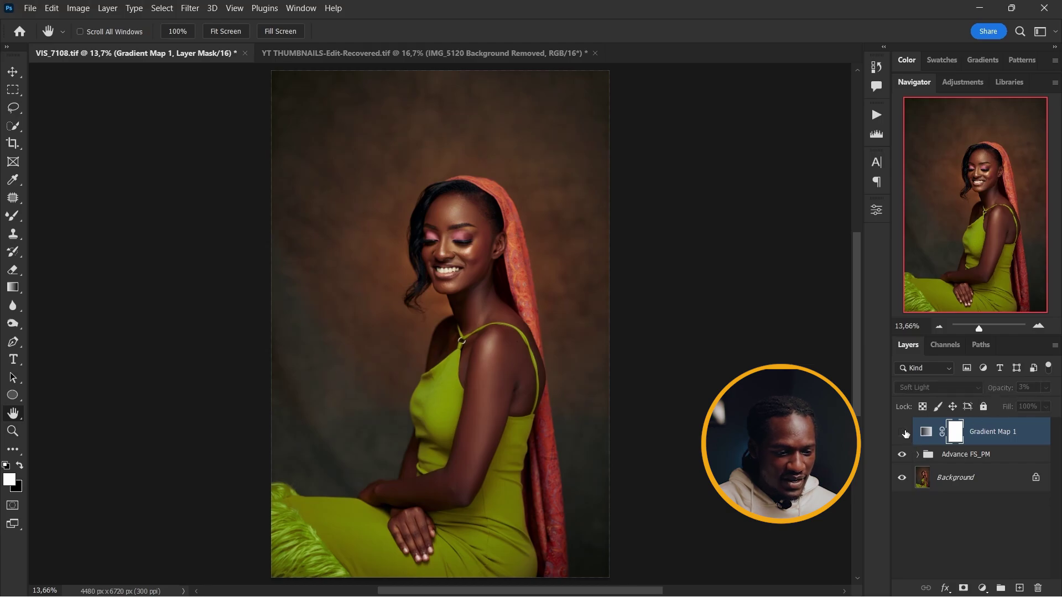
left_click(904, 433)
left_click(904, 432)
left_click(904, 433)
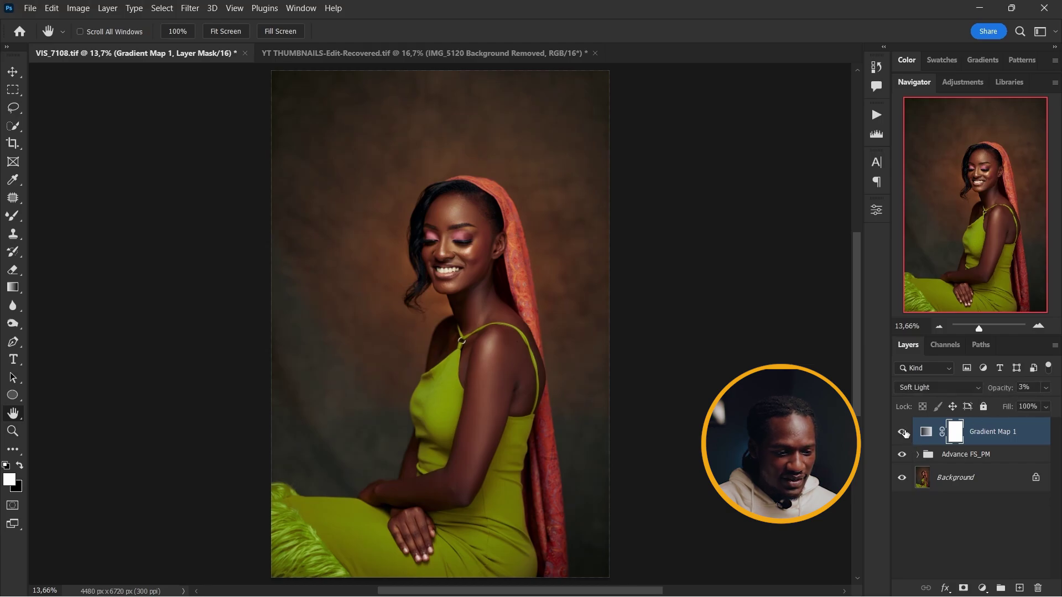
left_click(1046, 387)
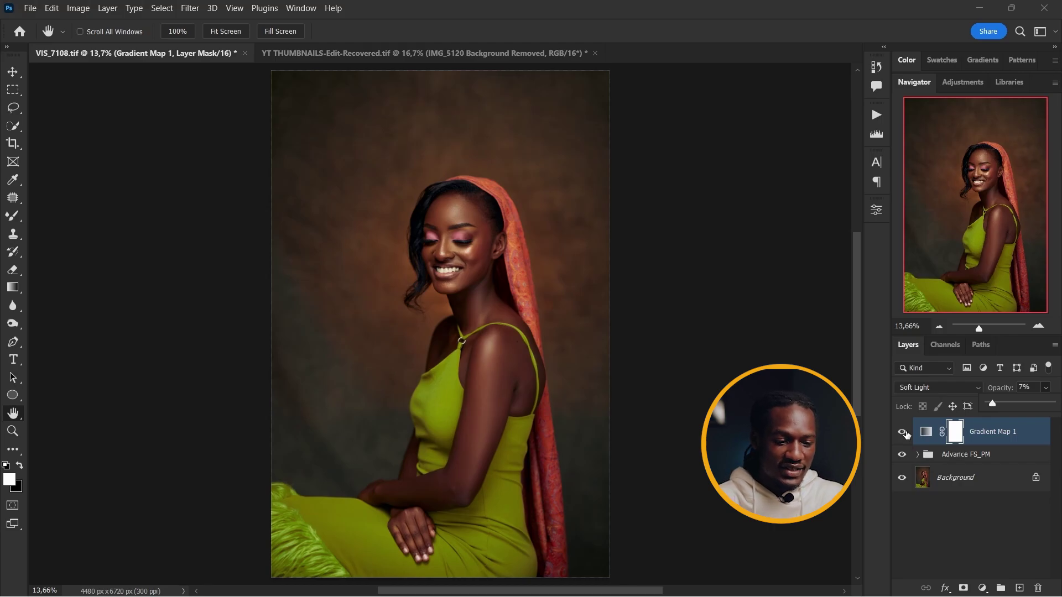
left_click(904, 432)
left_click(903, 432)
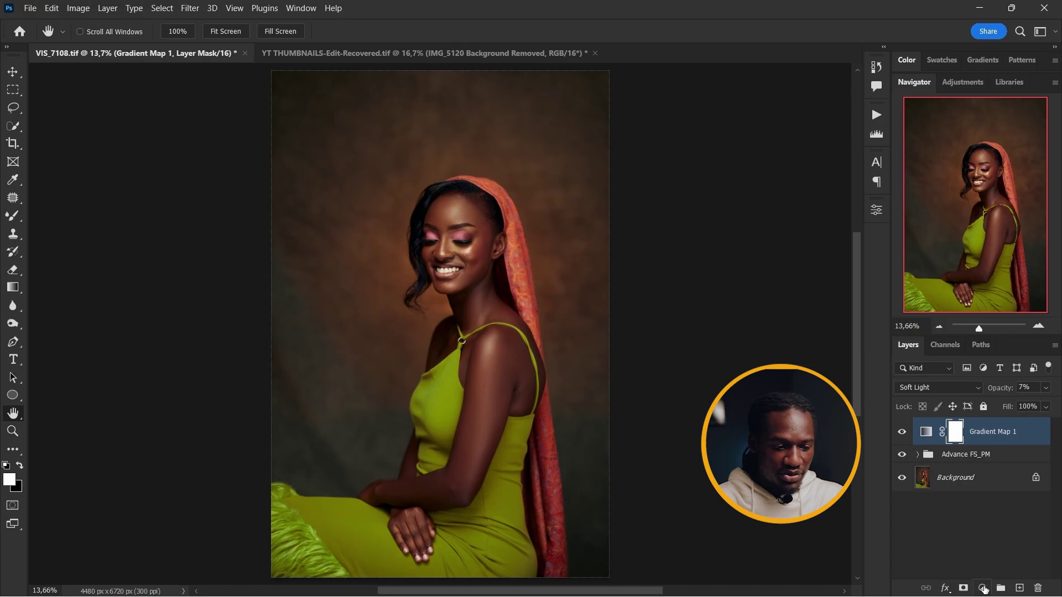
Step: Deselect all layers and play the Eyes N Teeth Whitening action from the PM Actions set
left_click(941, 536)
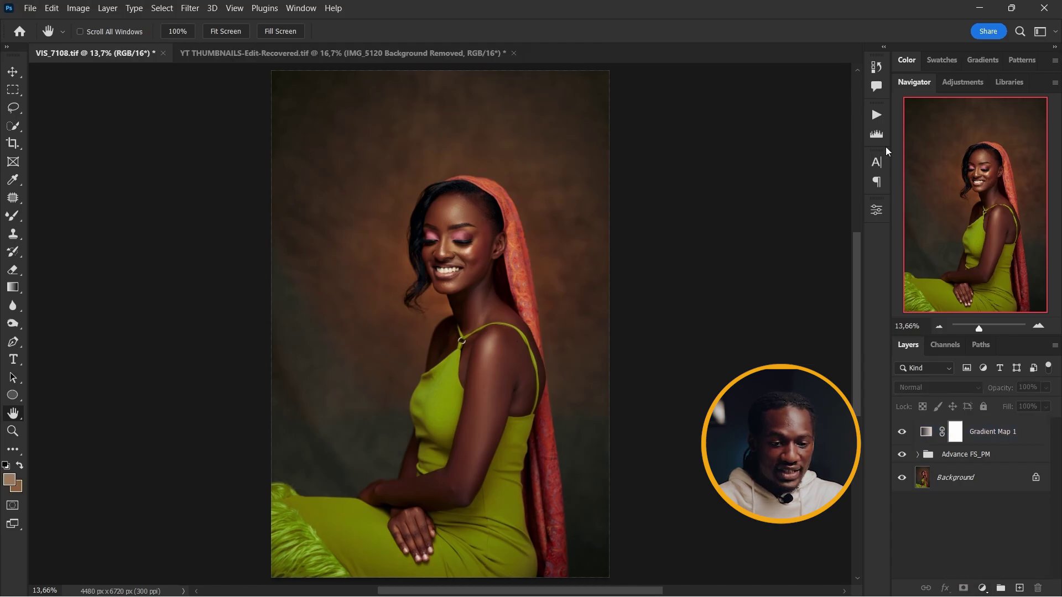
left_click(872, 121)
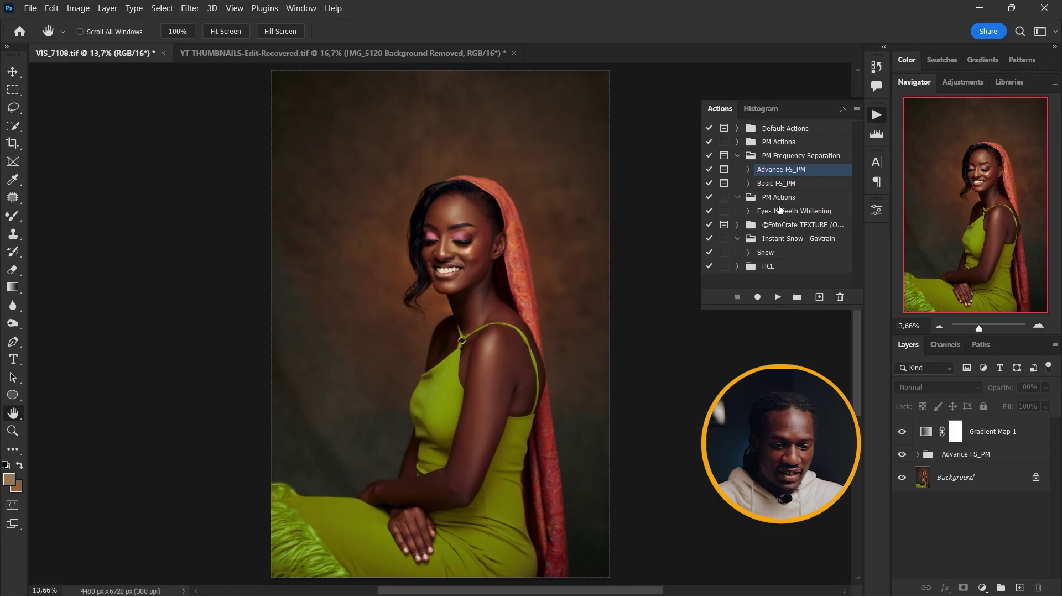
left_click(780, 211)
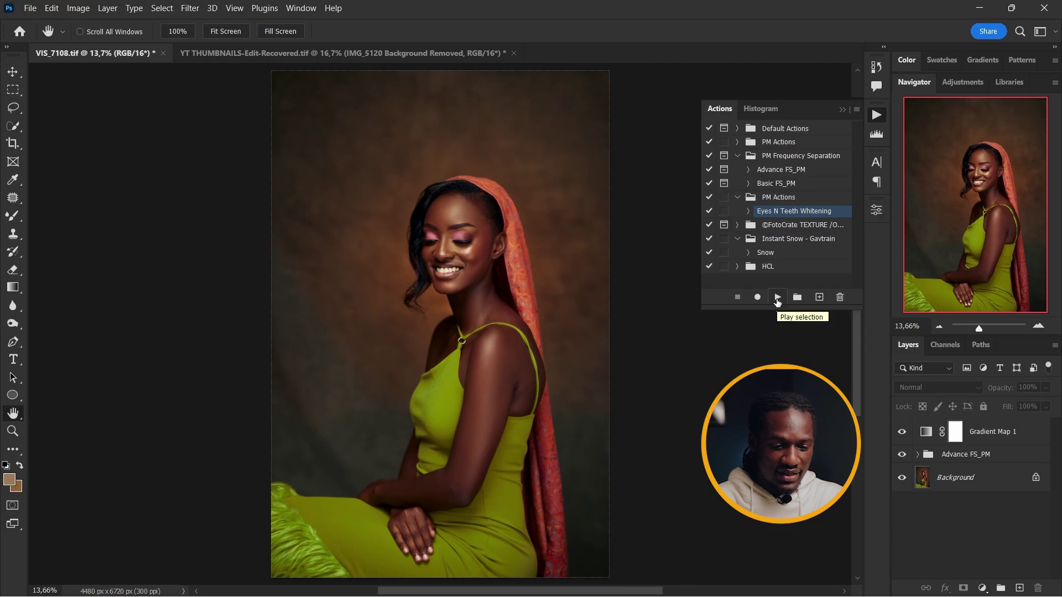
left_click(777, 298)
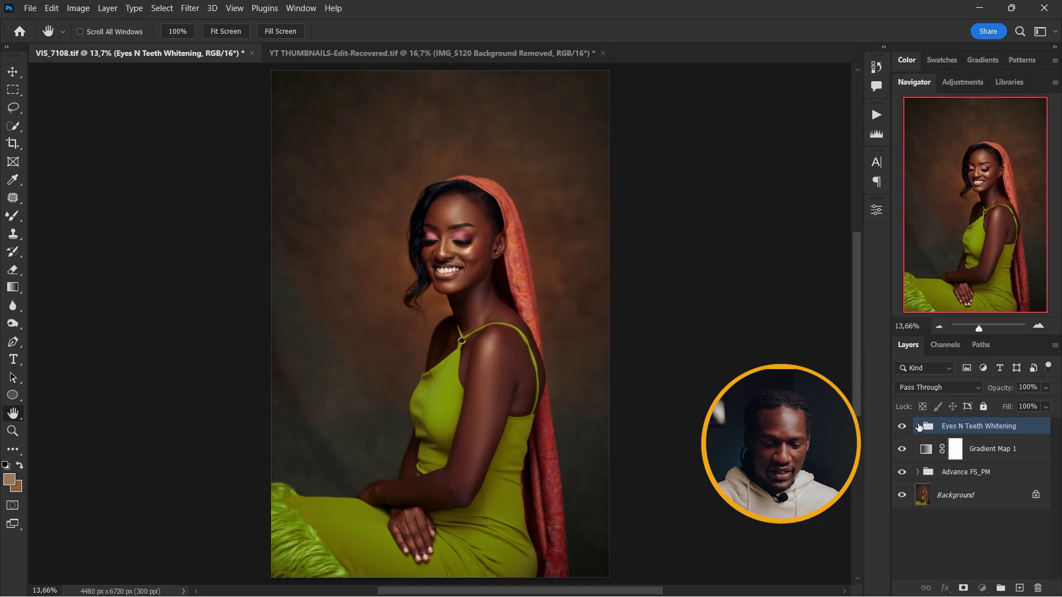
Step: Expand the Eyes N Teeth Whitening group, select the Photo Filter 1 layer's black mask and switch to the regular Brush tool
left_click(919, 427)
left_click(1029, 505)
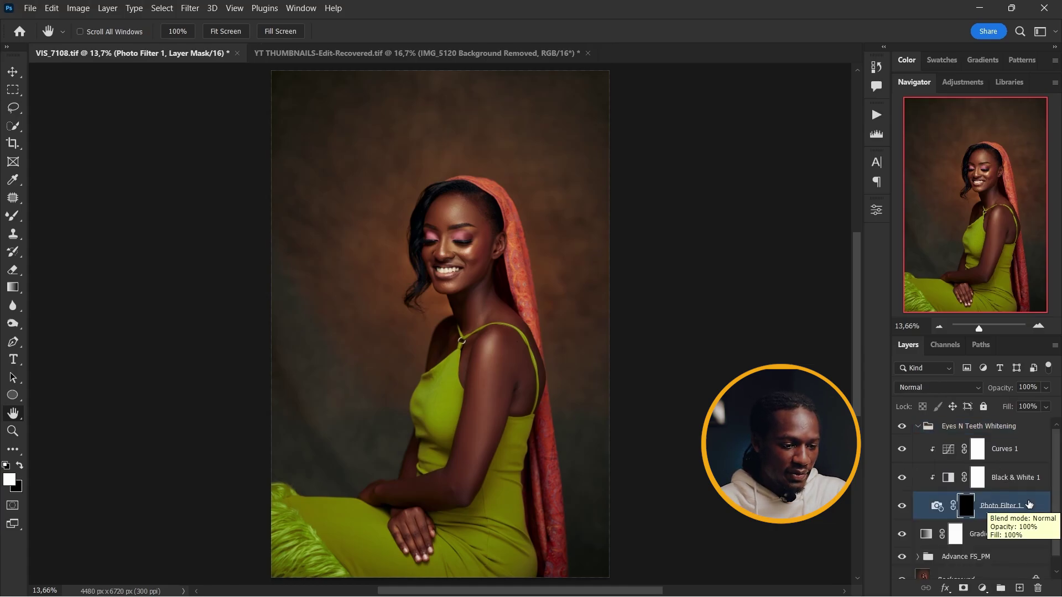
left_click(918, 427)
left_click(919, 428)
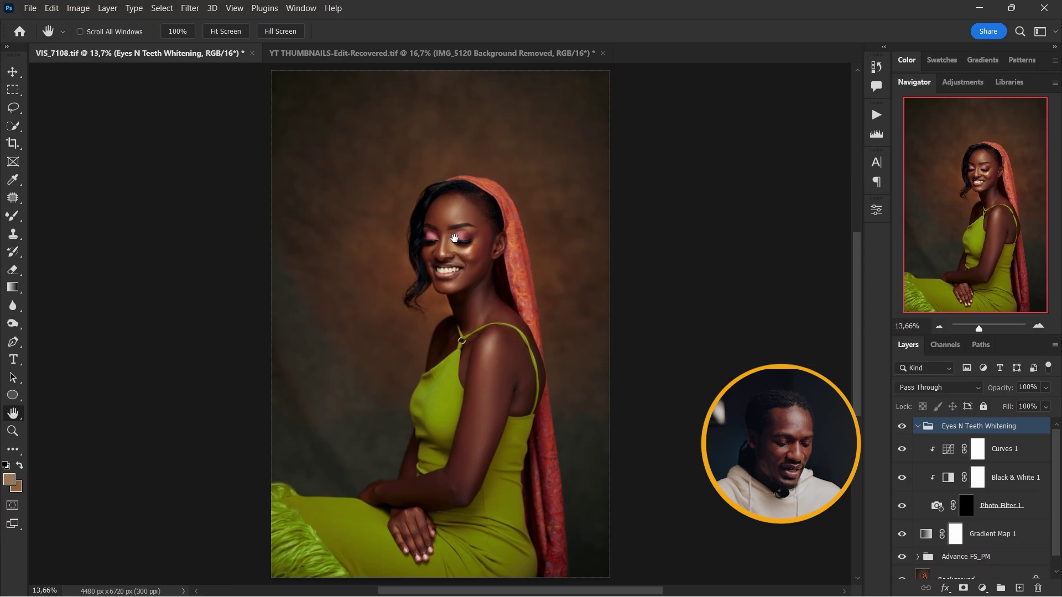
scroll(455, 238, "up", 5)
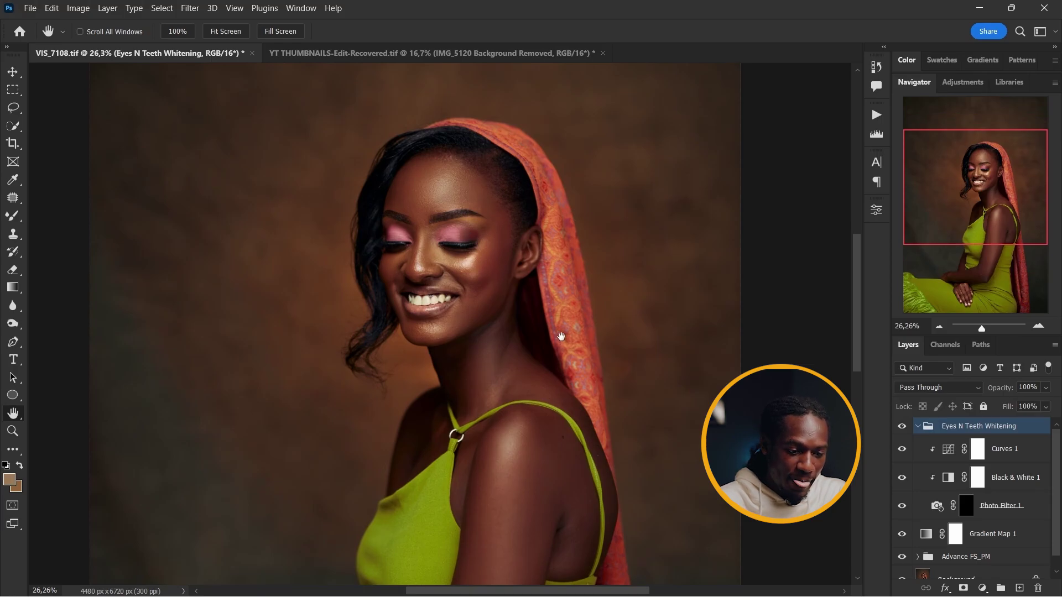
left_click(1024, 505)
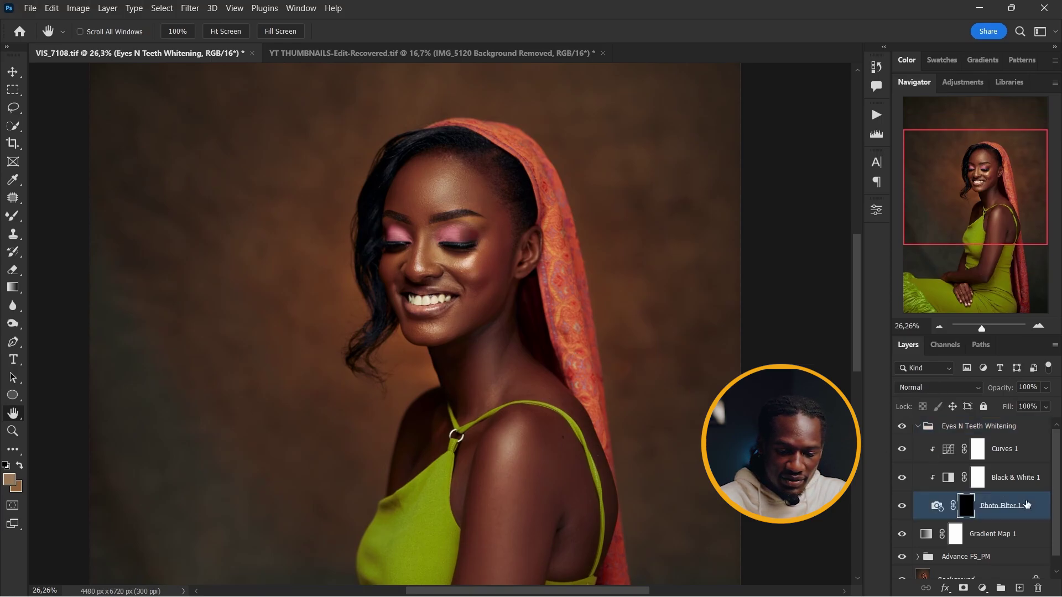
left_click(11, 221)
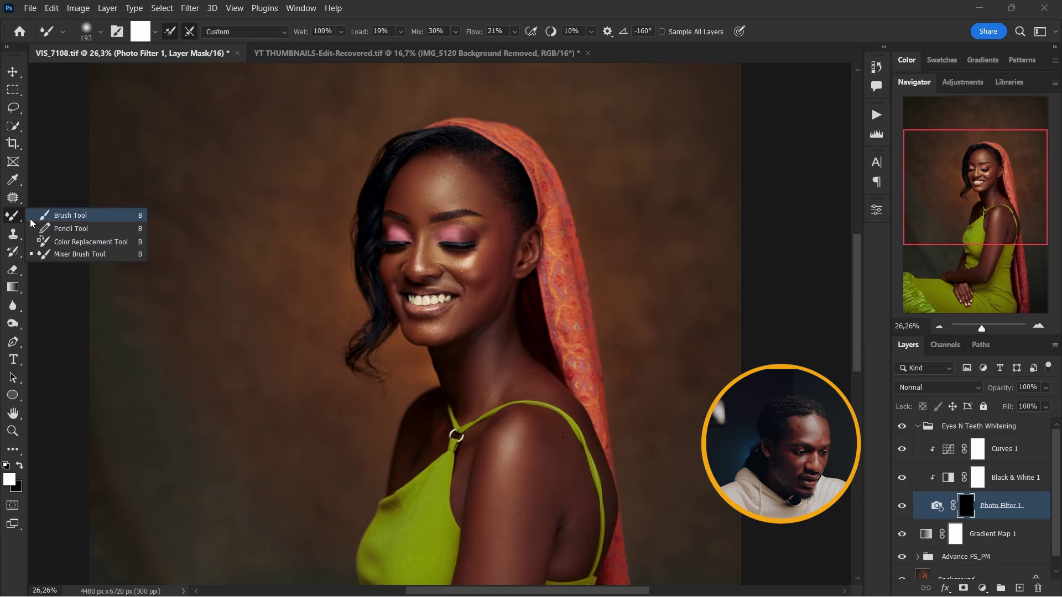
left_click(66, 219)
scroll(425, 270, "up", 4)
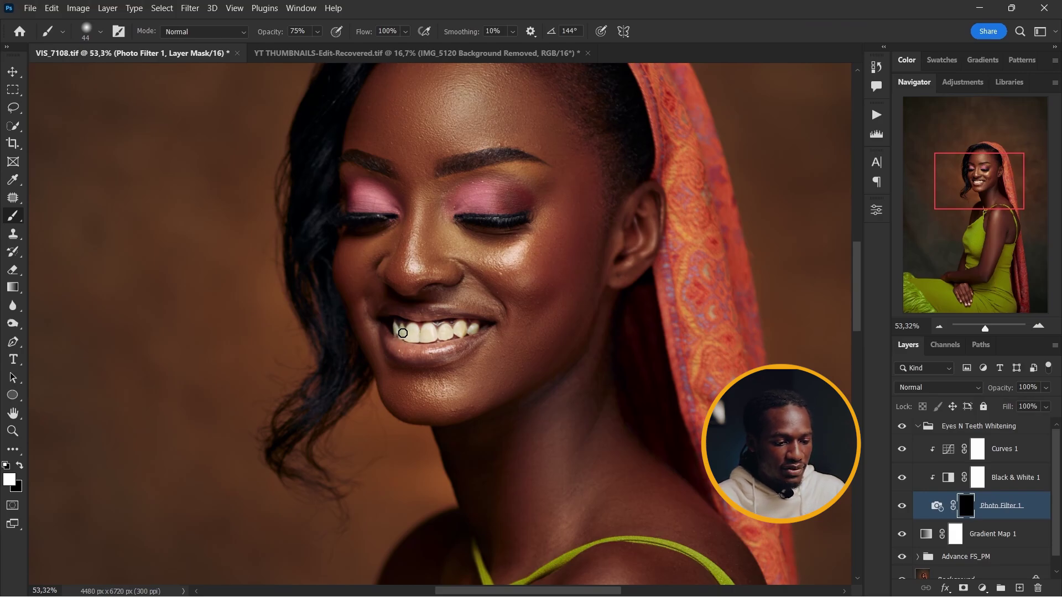
Step: Paint white over the teeth on the Photo Filter 1 mask with the brush opacity set to 39%
left_click(318, 32)
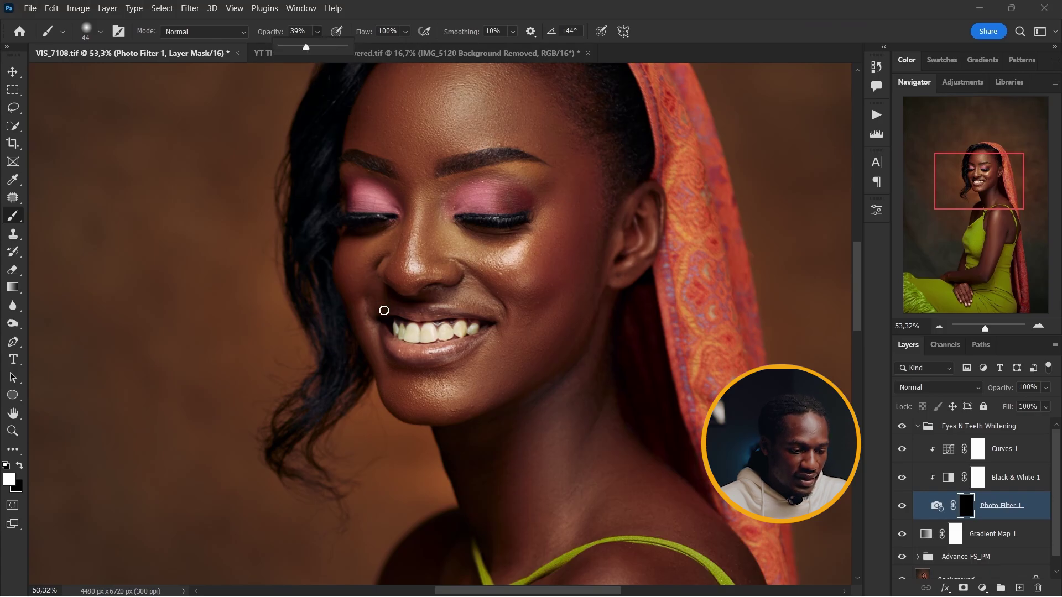
left_click(418, 338)
mouse_move(424, 337)
left_mouse_down()
mouse_move(409, 332)
mouse_move(471, 331)
mouse_move(395, 333)
left_mouse_up()
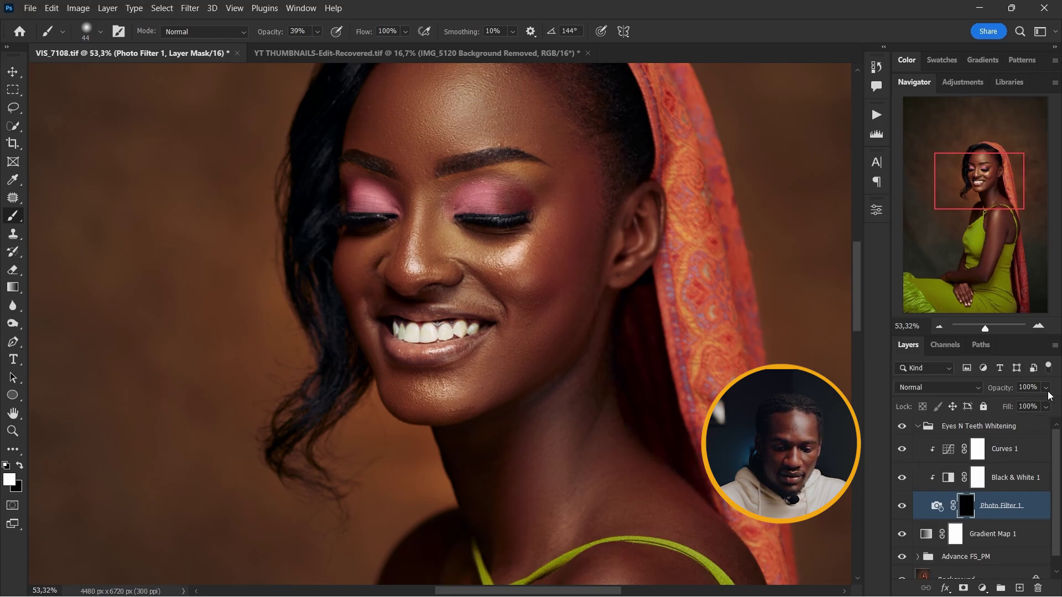
Step: Collapse the Eyes N Teeth Whitening group, set its opacity to 63% and toggle its visibility to compare the teeth
left_click(917, 426)
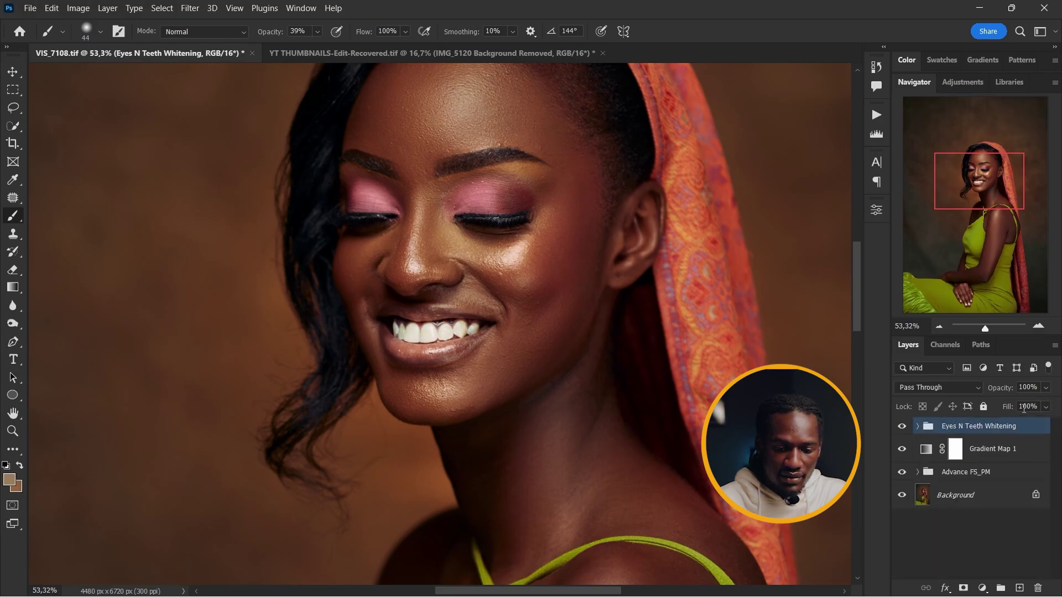
left_click(1046, 389)
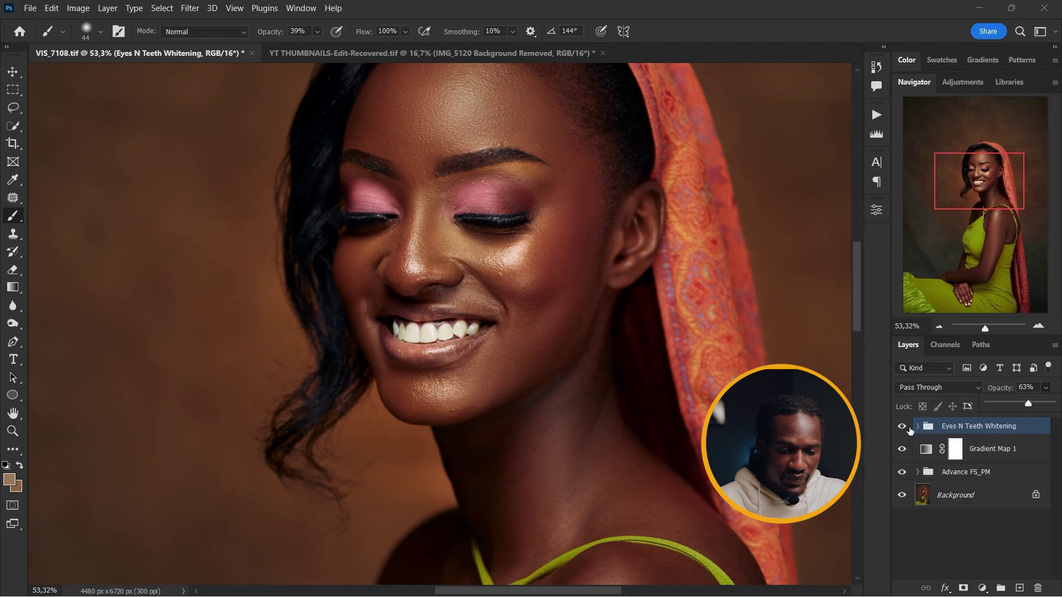
left_click(908, 430)
left_click(907, 430)
left_click(908, 431)
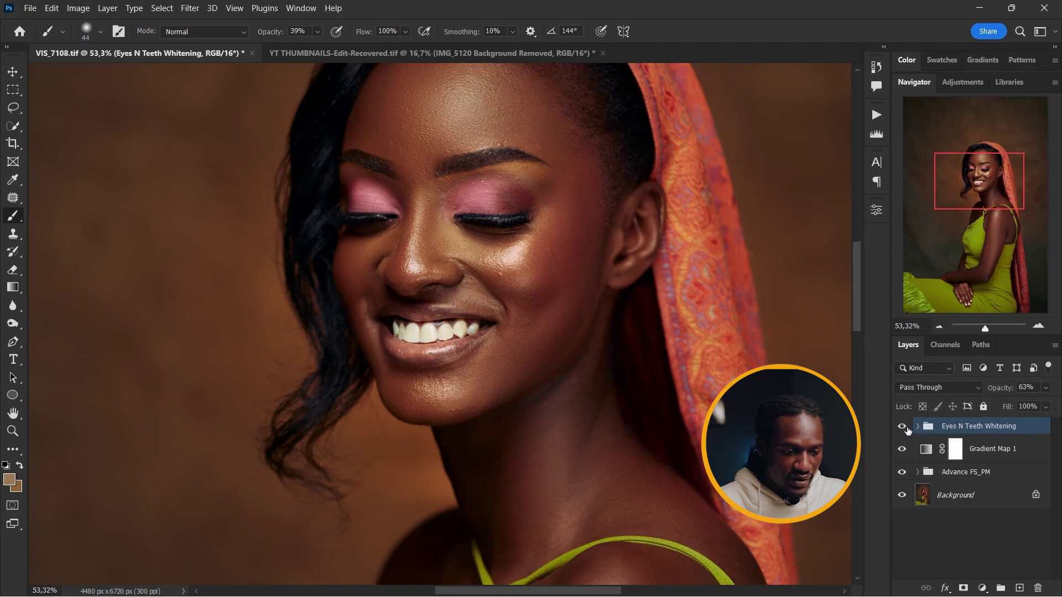
key("h")
right_click(510, 280)
left_click(519, 285)
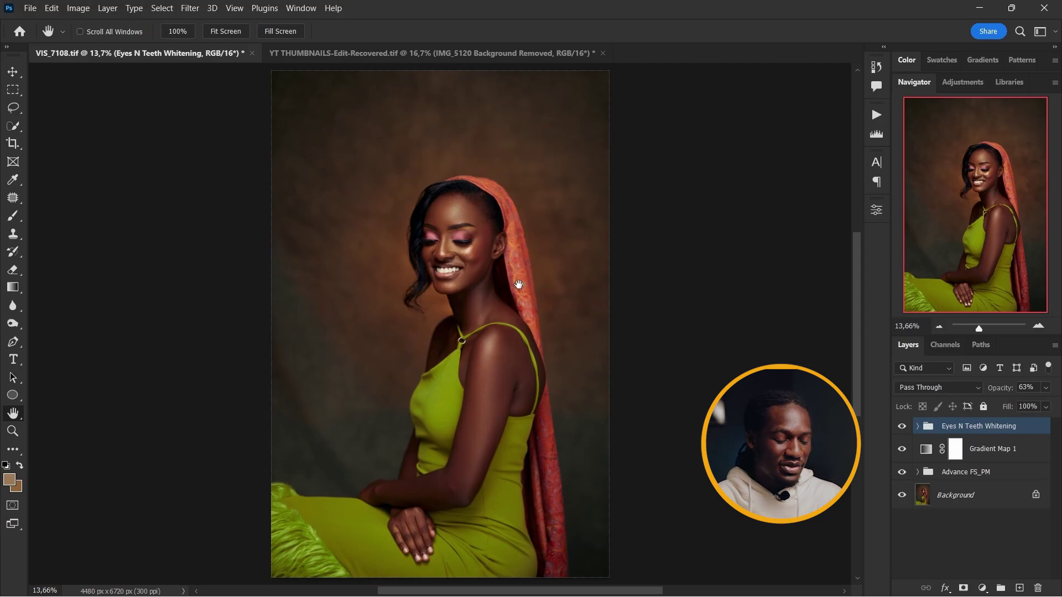
scroll(518, 284, "up", 2)
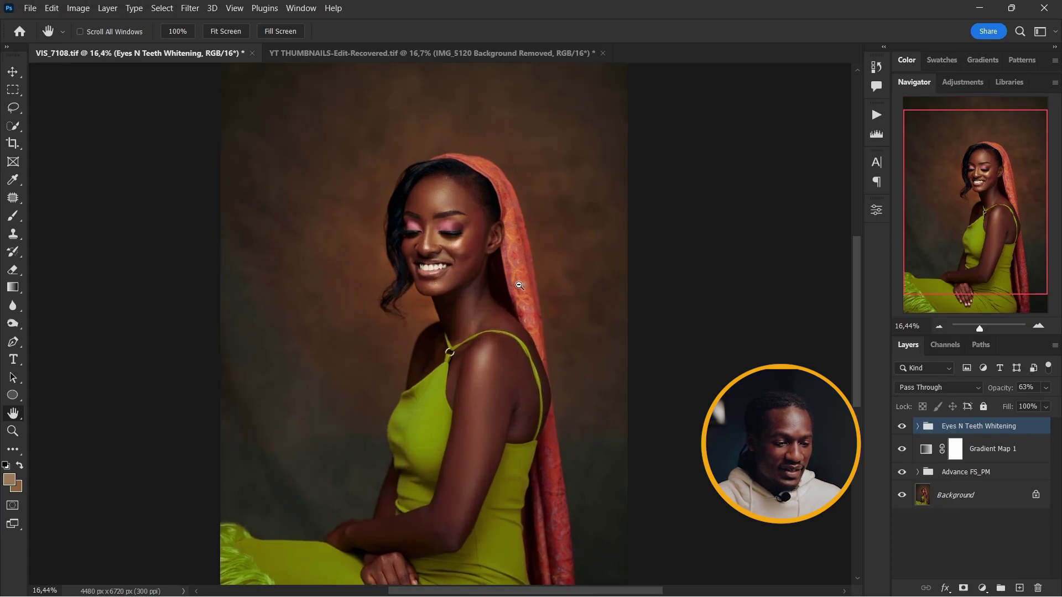